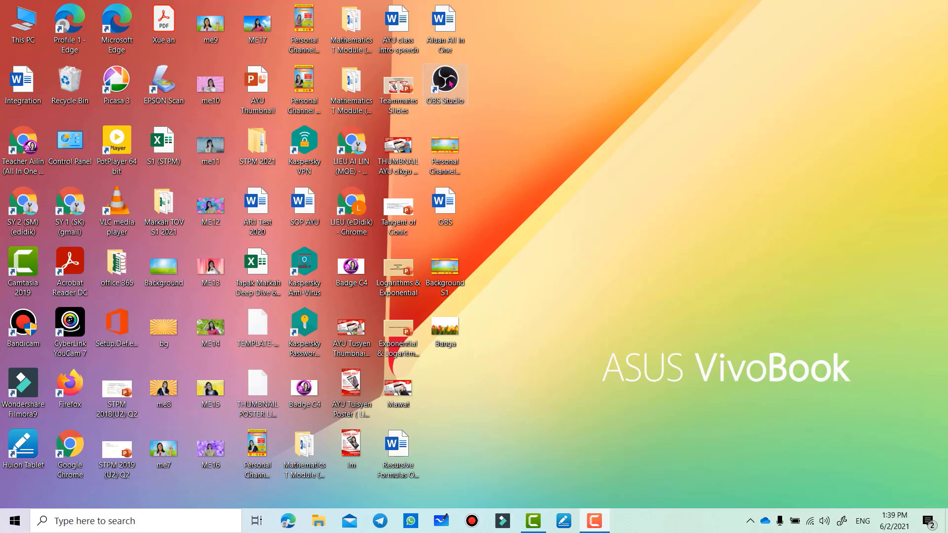
- Launch OBS Studio and rename the default scene to Scene 1
{"action": "double_click", "coordinate": [450, 82]}
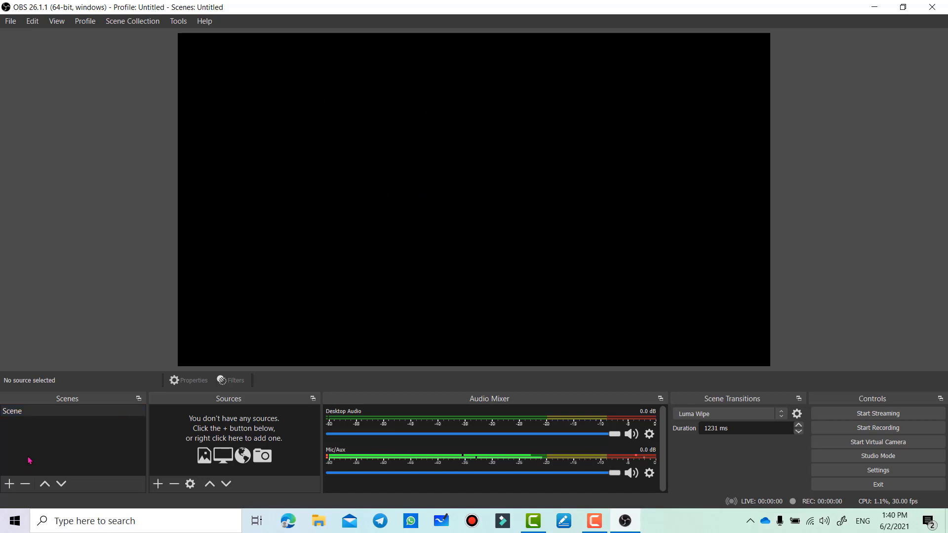
{"action": "right_click", "coordinate": [22, 412]}
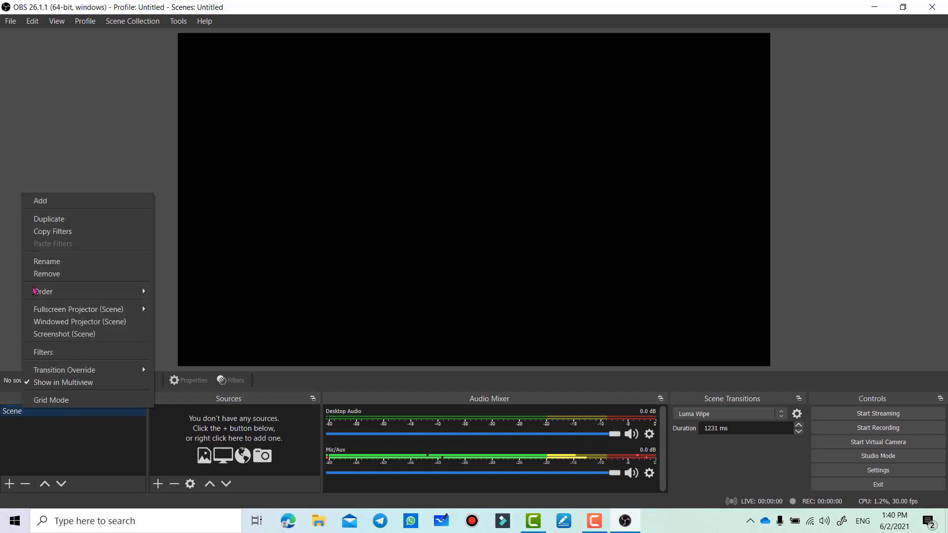
{"action": "left_click", "coordinate": [48, 264]}
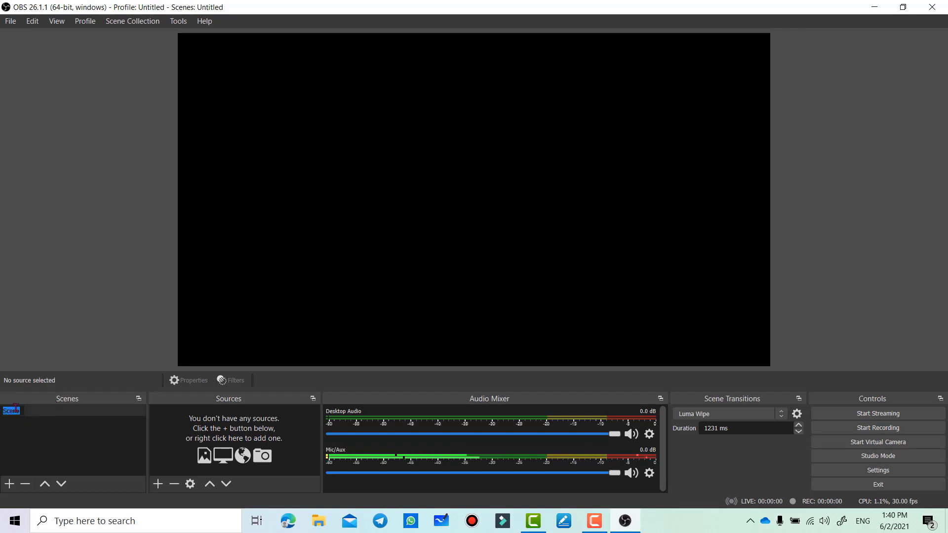
{"action": "left_click_drag", "start_coordinate": [16, 410], "coordinate": [119, 402]}
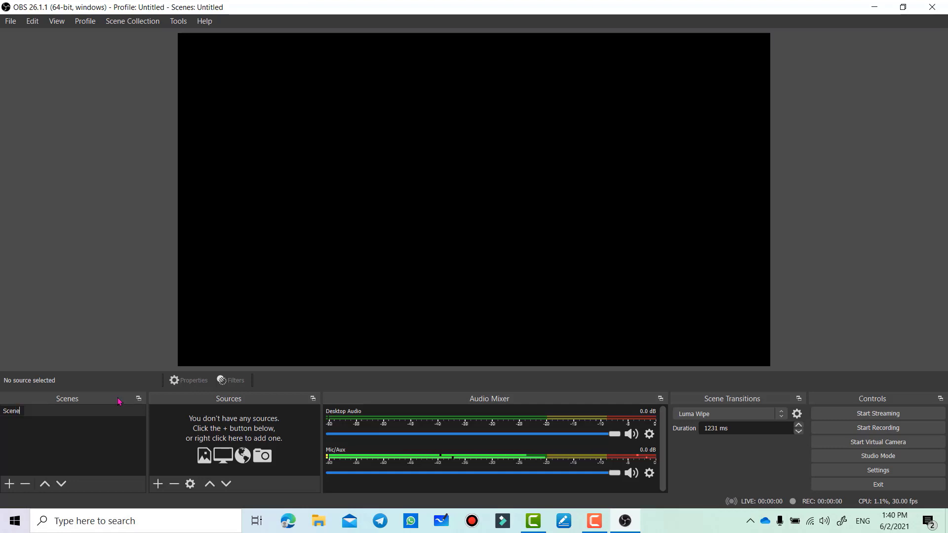
{"action": "type", "text": "1"}
{"action": "key", "text": "Return"}
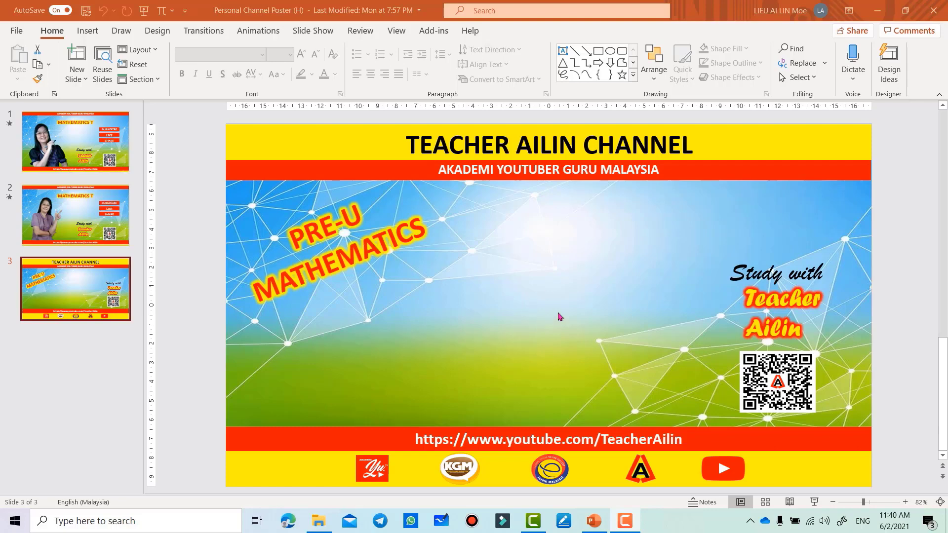
- In PowerPoint, start saving a copy of the Personal Channel Poster (H) presentation into the Desktop folder
{"action": "left_click", "coordinate": [594, 521]}
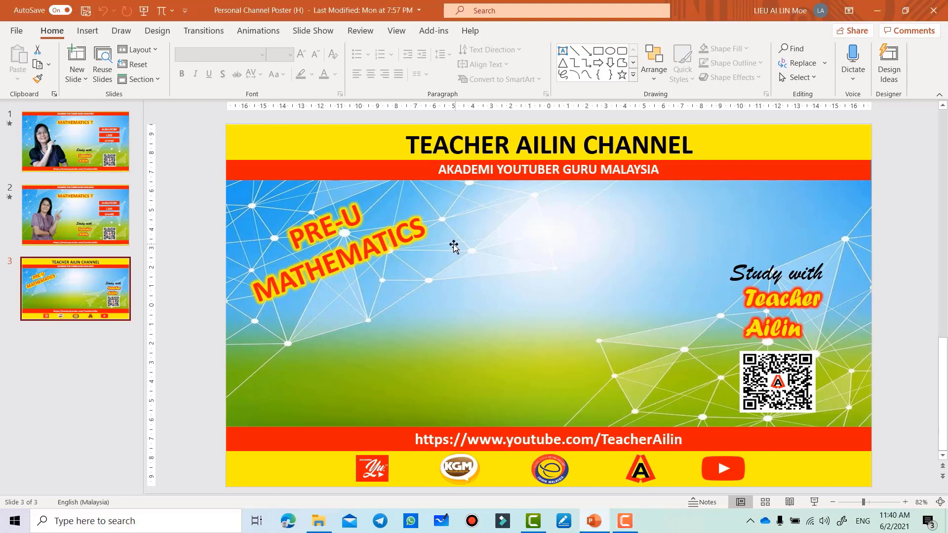
{"action": "left_click", "coordinate": [15, 30]}
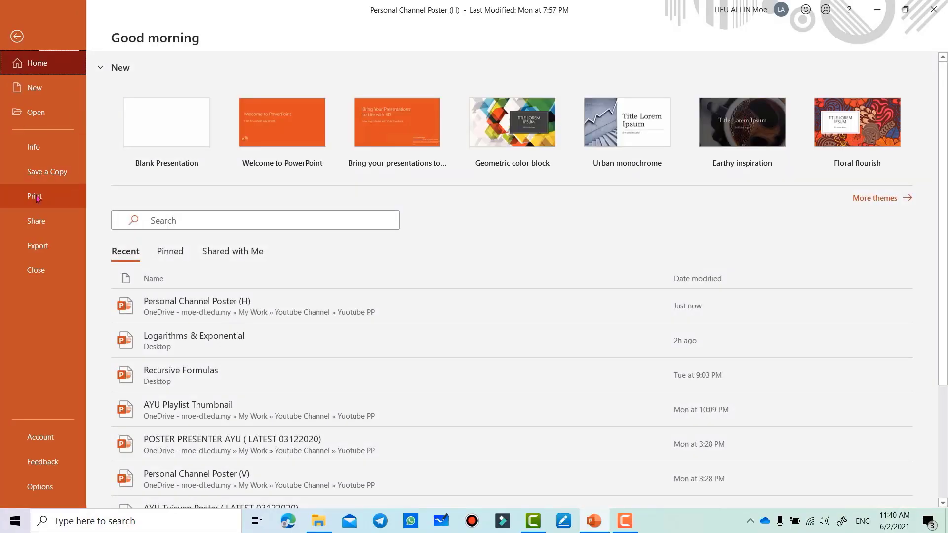
{"action": "left_click", "coordinate": [48, 176]}
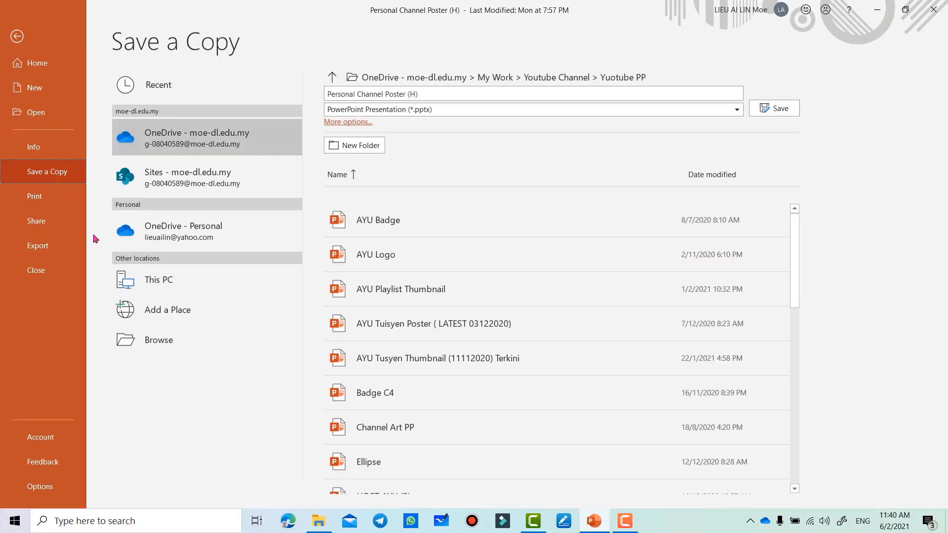
{"action": "double_click", "coordinate": [168, 283]}
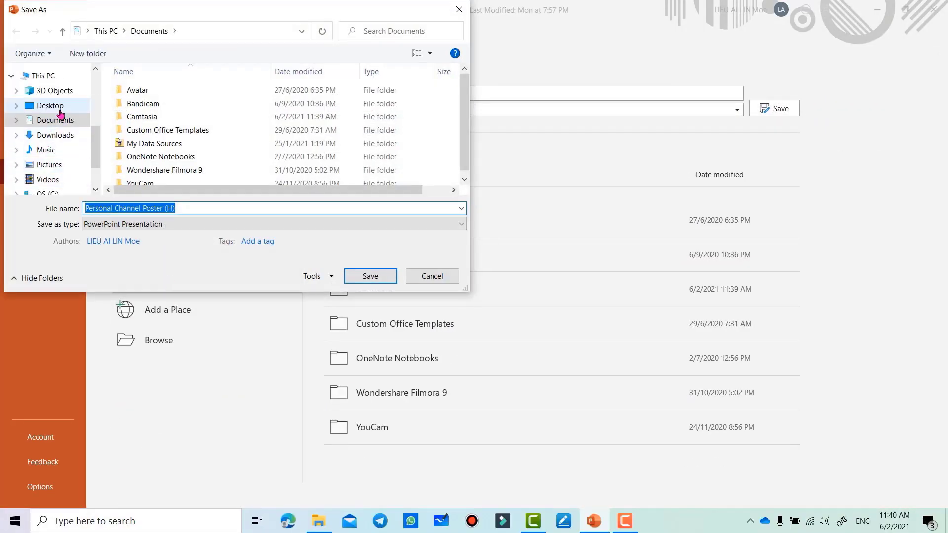
{"action": "left_click", "coordinate": [50, 105]}
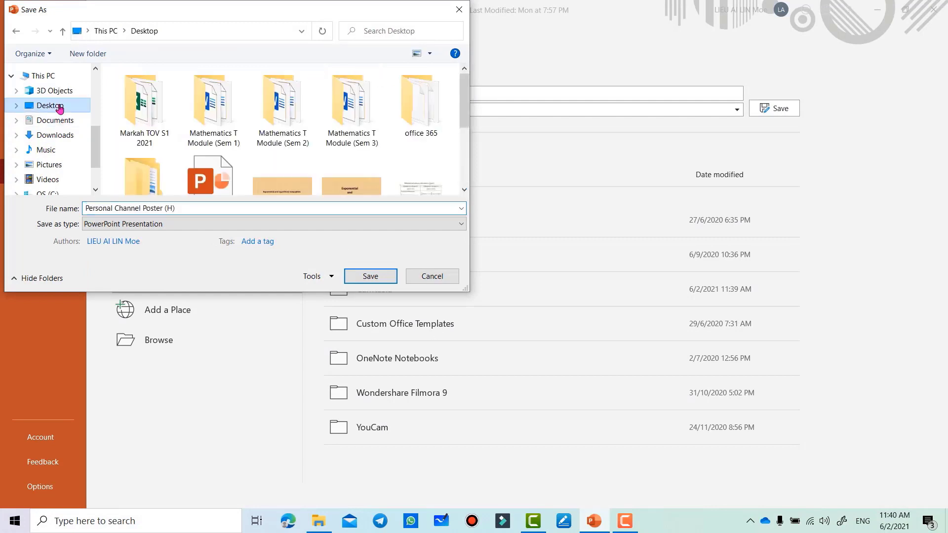
- Name the presentation copy Background S1
{"action": "left_click", "coordinate": [179, 208]}
{"action": "type", "text": "B"}
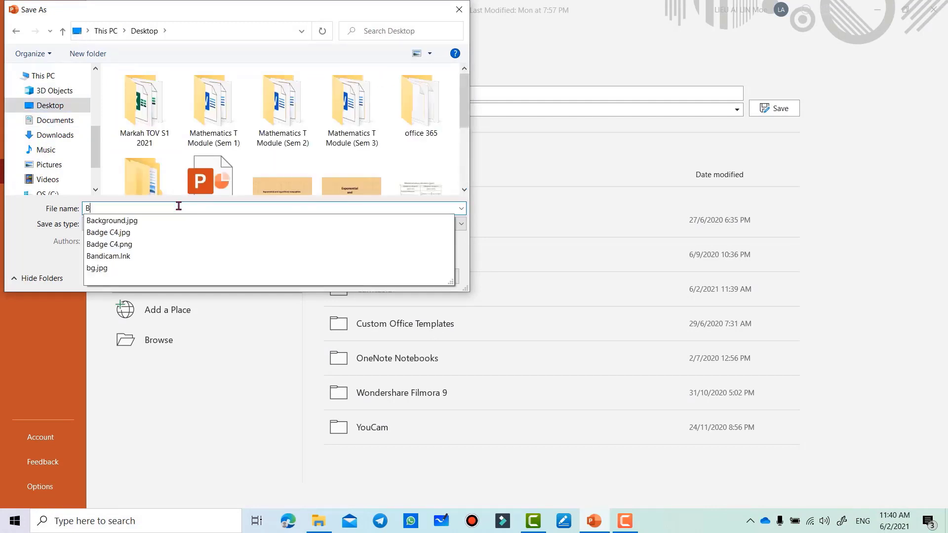
{"action": "type", "text": "ackg"}
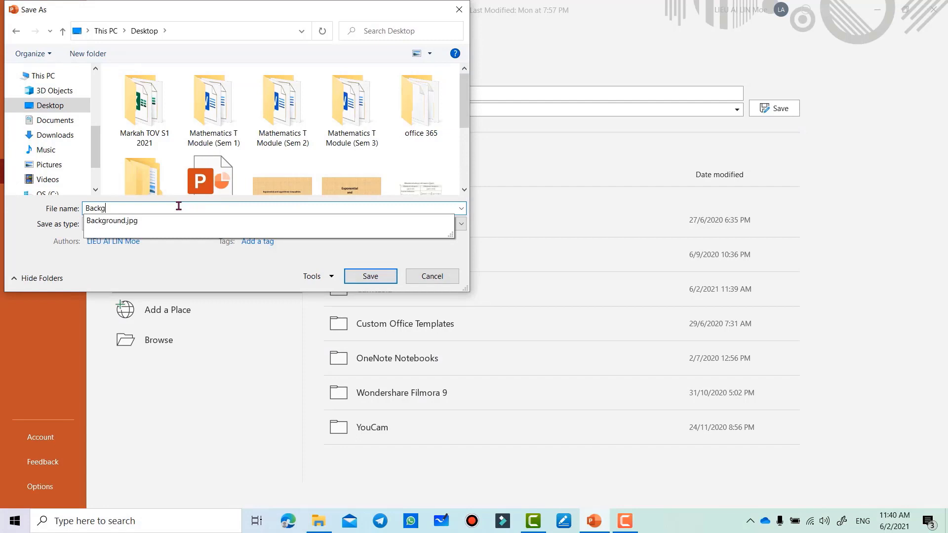
{"action": "type", "text": "o"}
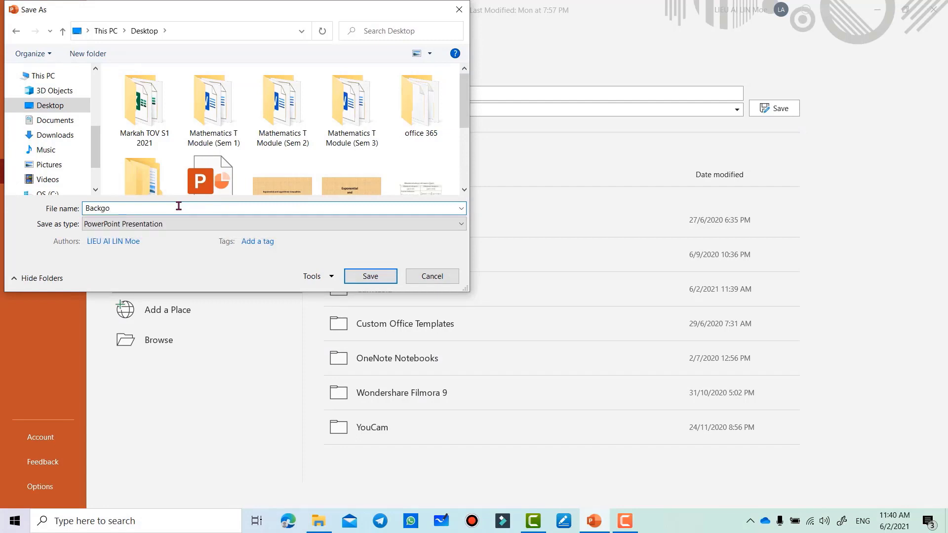
{"action": "key", "text": "BackSpace"}
{"action": "type", "text": "rou"}
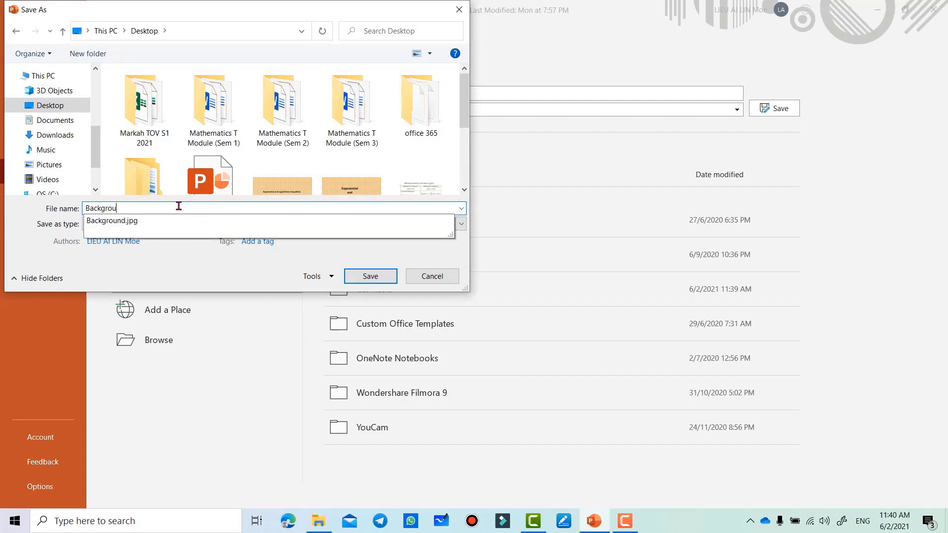
{"action": "type", "text": "nd "}
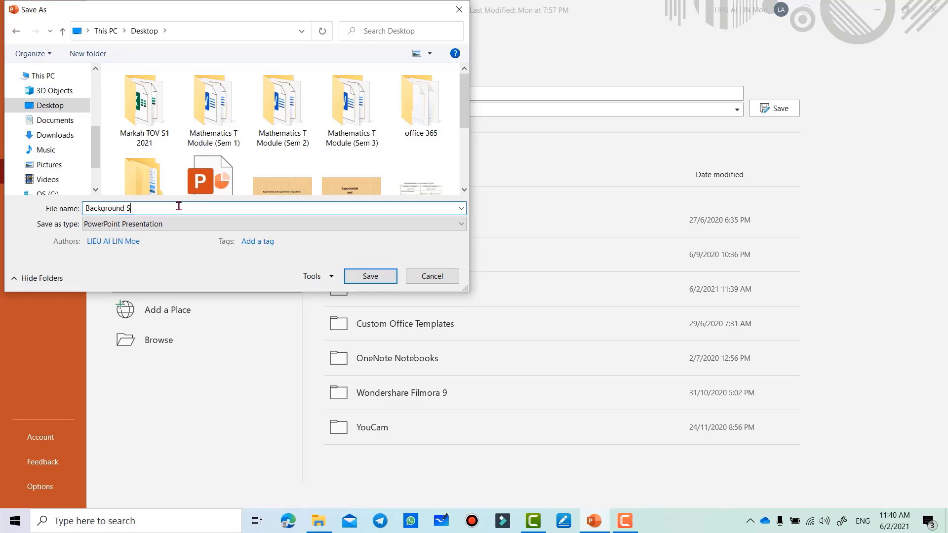
{"action": "type", "text": "S1"}
- Save the copy in JPEG File Interchange Format, exporting only the current slide
{"action": "left_click", "coordinate": [461, 223]}
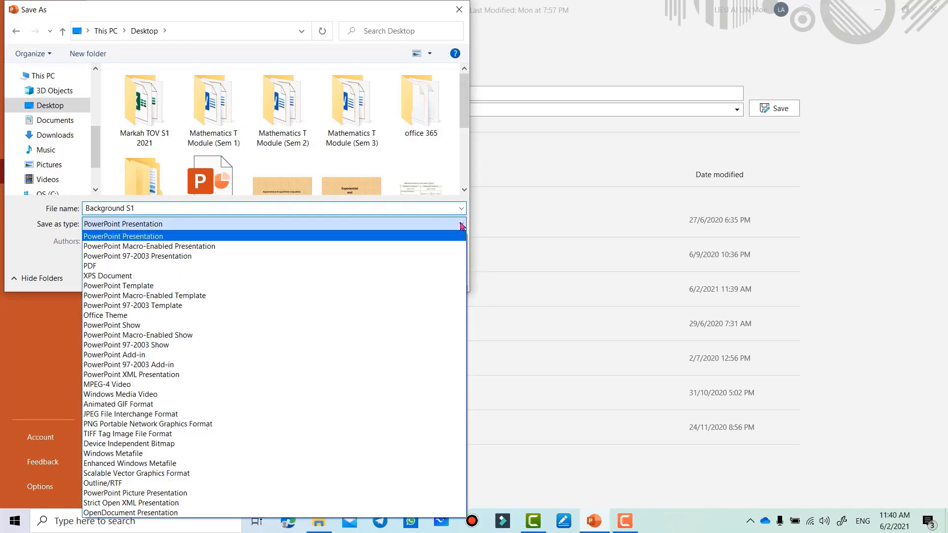
{"action": "left_click", "coordinate": [257, 418]}
{"action": "left_click", "coordinate": [371, 276]}
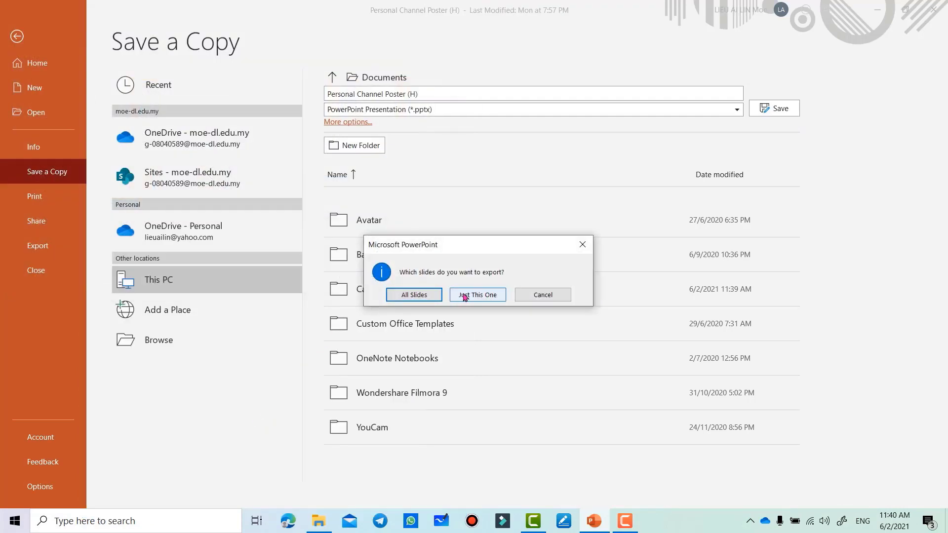
{"action": "left_click", "coordinate": [482, 299]}
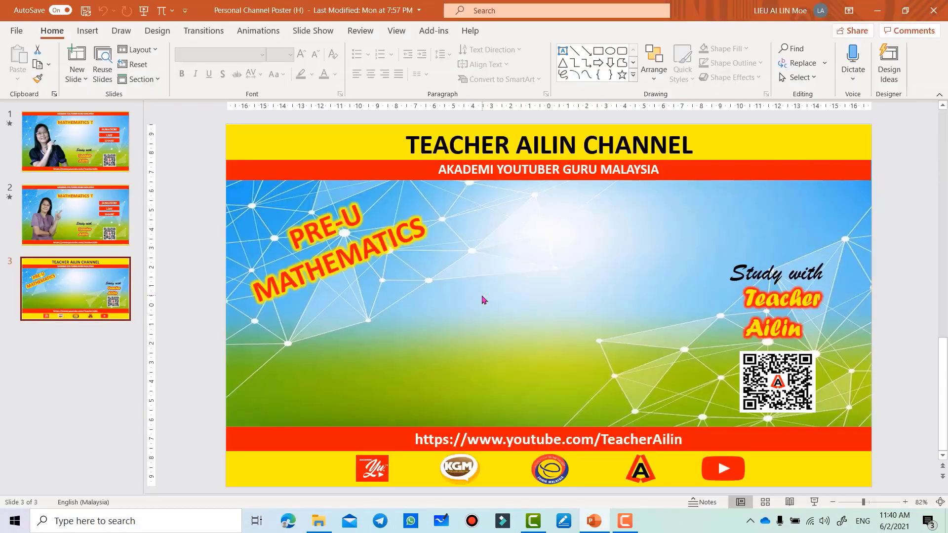
- Close the presentation and open the exported Background S1 image from the Desktop folder to check it
{"action": "left_click", "coordinate": [932, 8]}
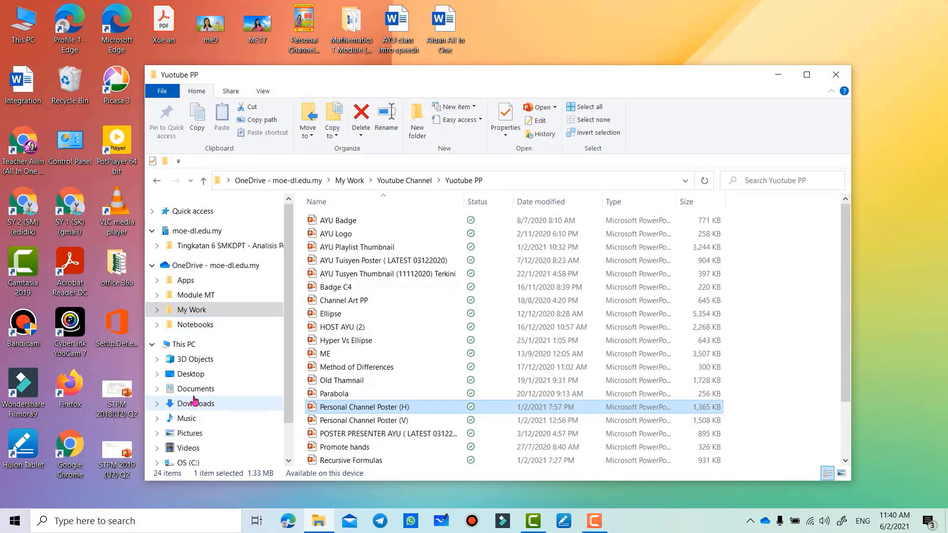
{"action": "left_click", "coordinate": [192, 375]}
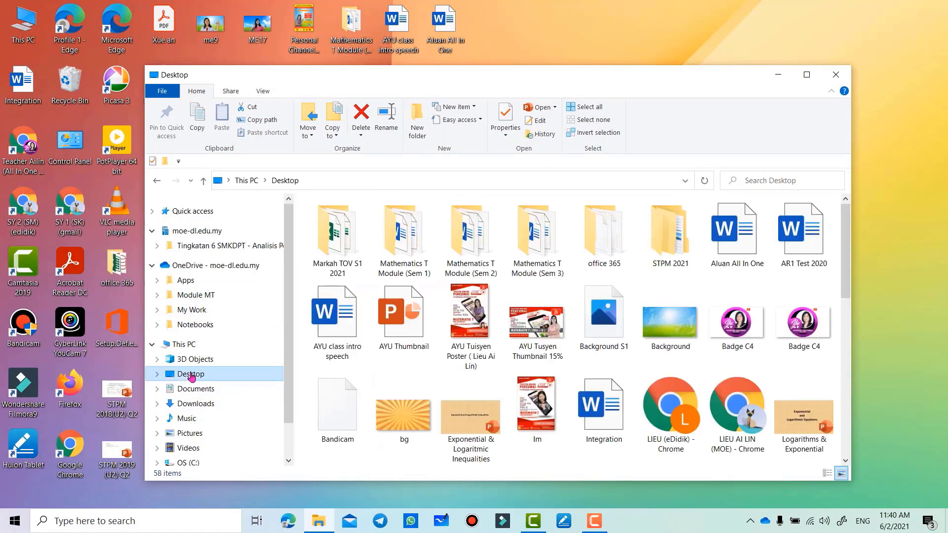
{"action": "double_click", "coordinate": [609, 346]}
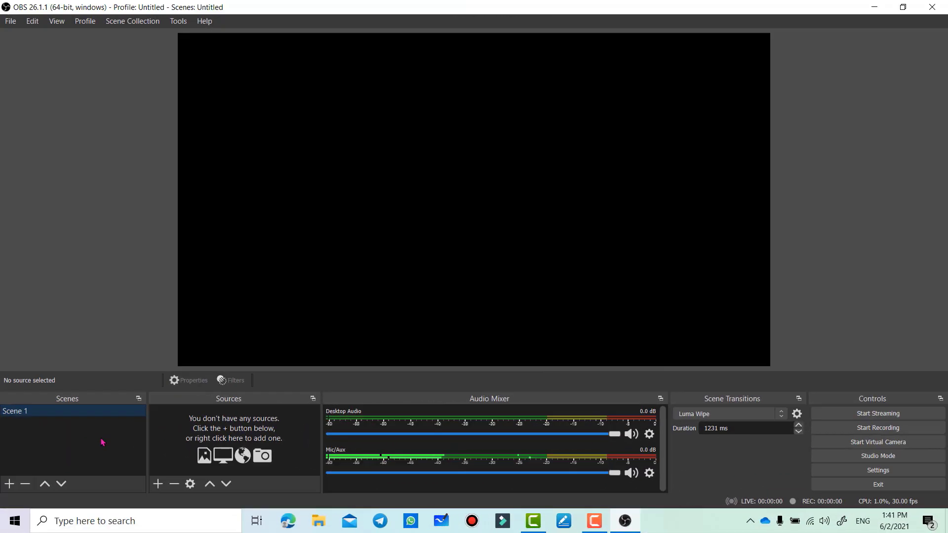
- In OBS Studio, add a new image source named Image to Scene 1
{"action": "left_click", "coordinate": [158, 484]}
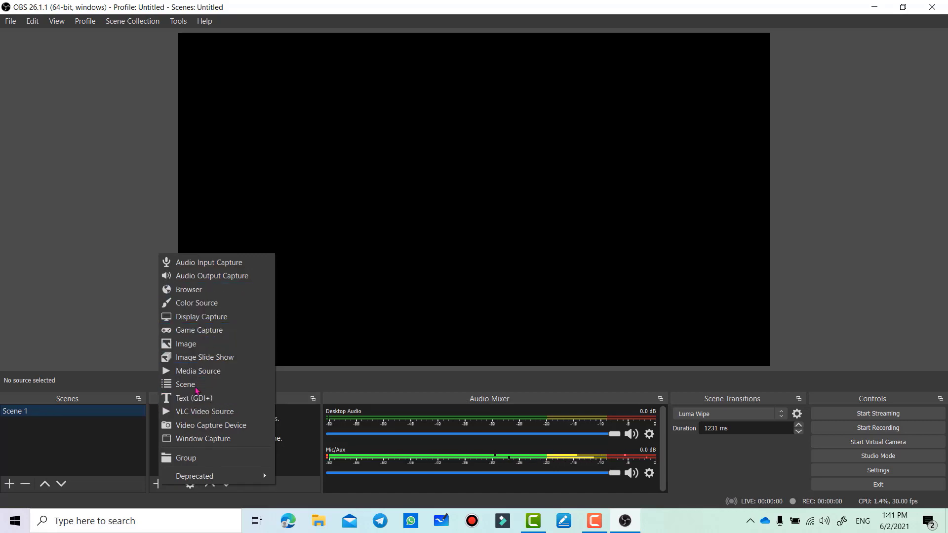
{"action": "left_click", "coordinate": [207, 345]}
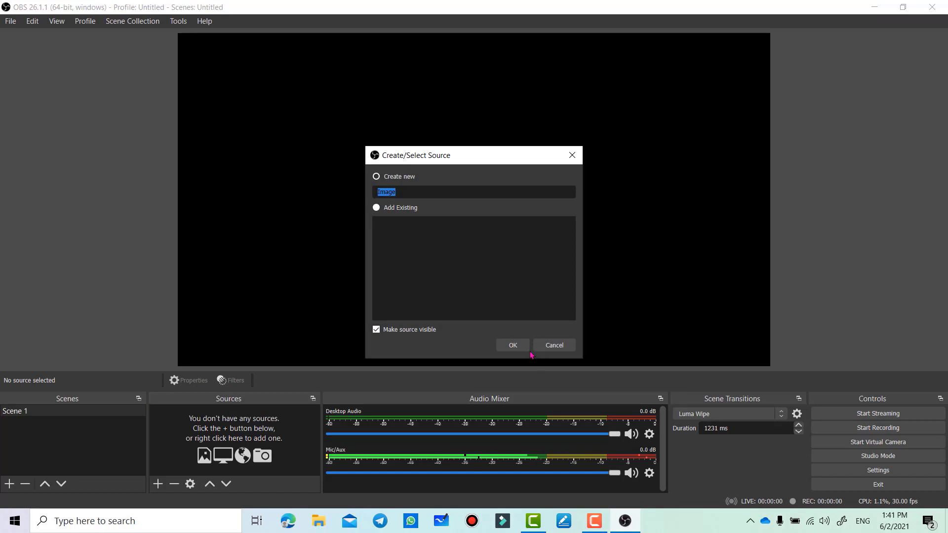
{"action": "left_click", "coordinate": [513, 346]}
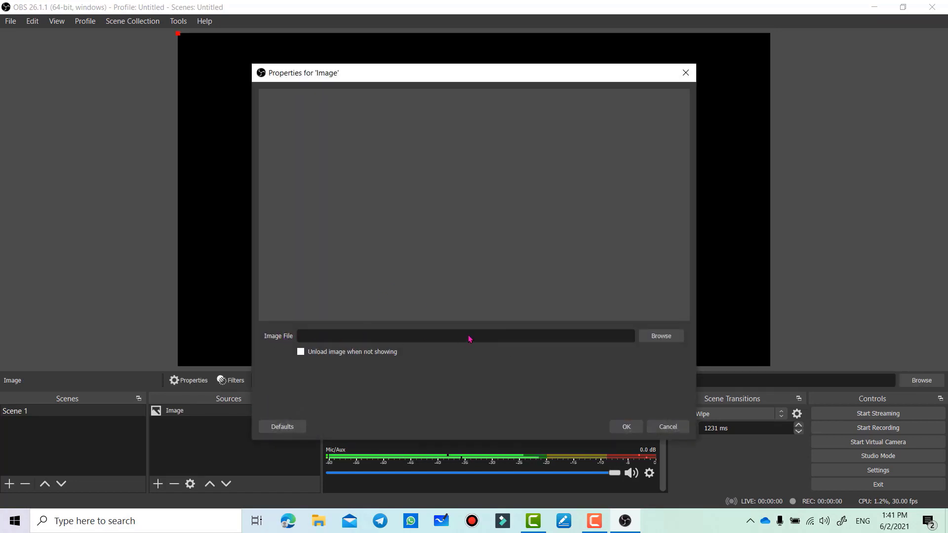
- Load Background S1 from the Desktop as the source's image file and enlarge the picture to fill the whole canvas
{"action": "left_click", "coordinate": [660, 337]}
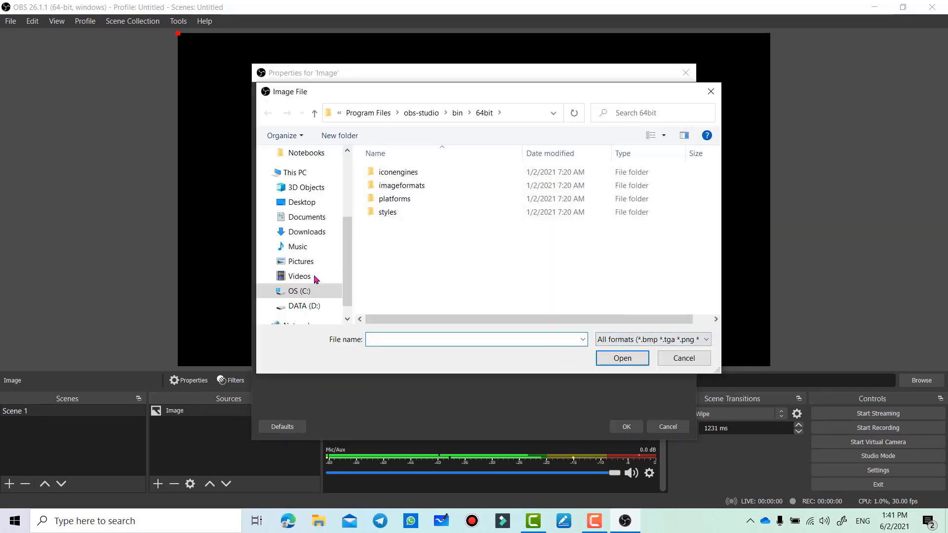
{"action": "left_click", "coordinate": [308, 203]}
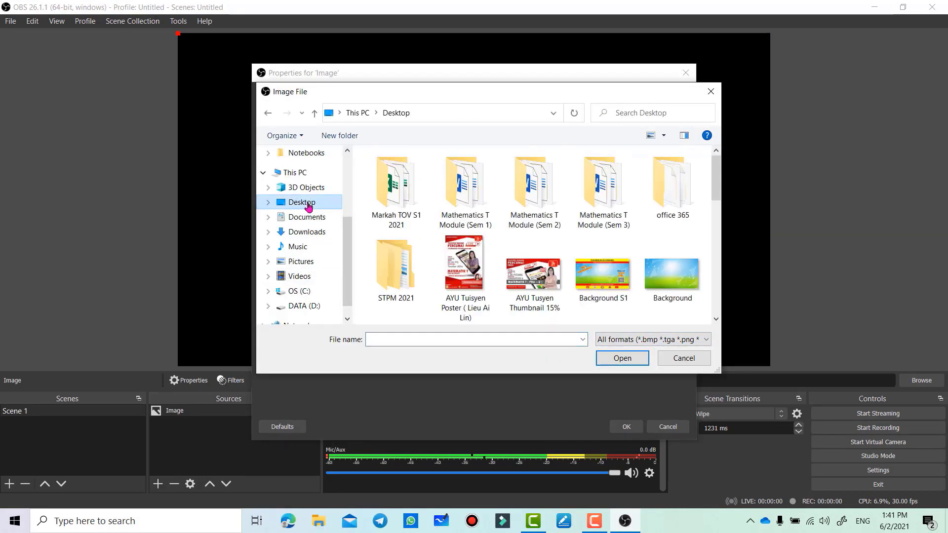
{"action": "left_click", "coordinate": [602, 272]}
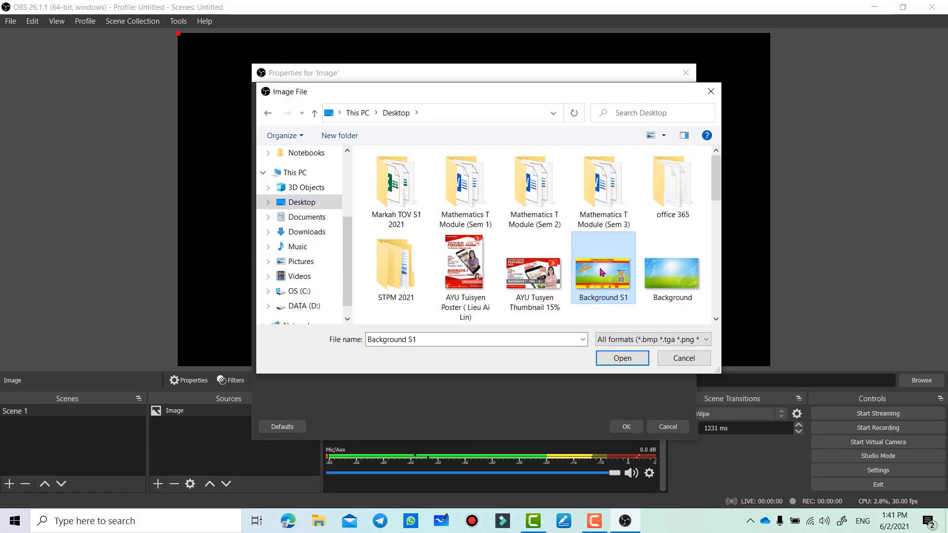
{"action": "left_click", "coordinate": [622, 358]}
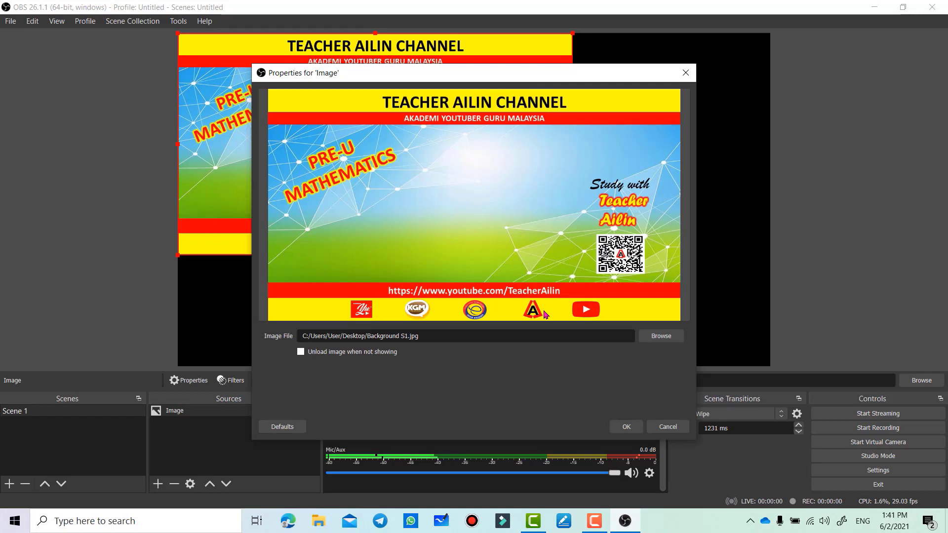
{"action": "left_click", "coordinate": [630, 427]}
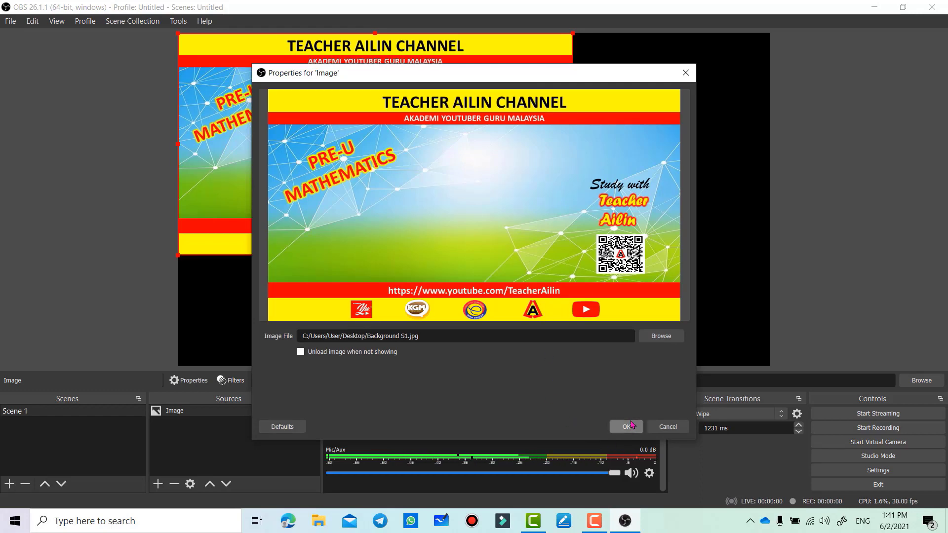
{"action": "left_click", "coordinate": [631, 426]}
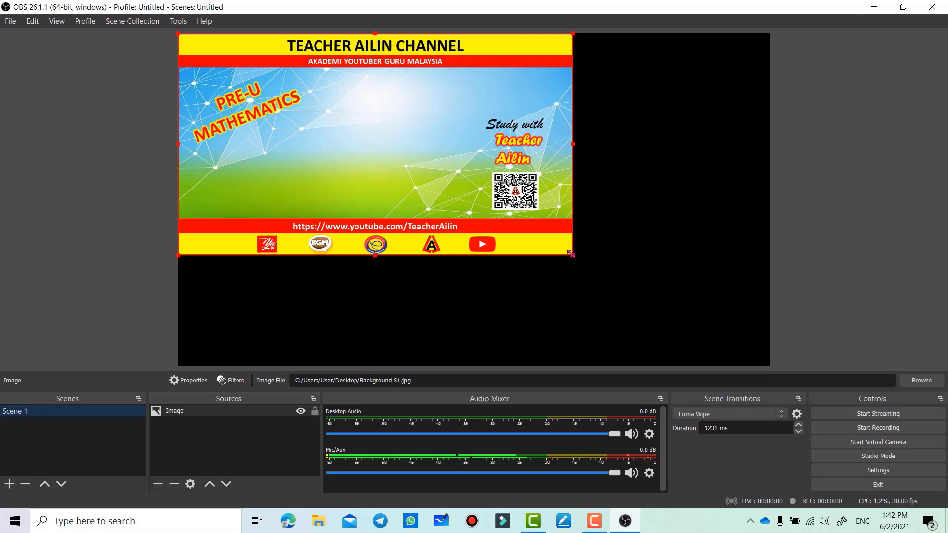
{"action": "left_click_drag", "start_coordinate": [570, 254], "coordinate": [738, 365]}
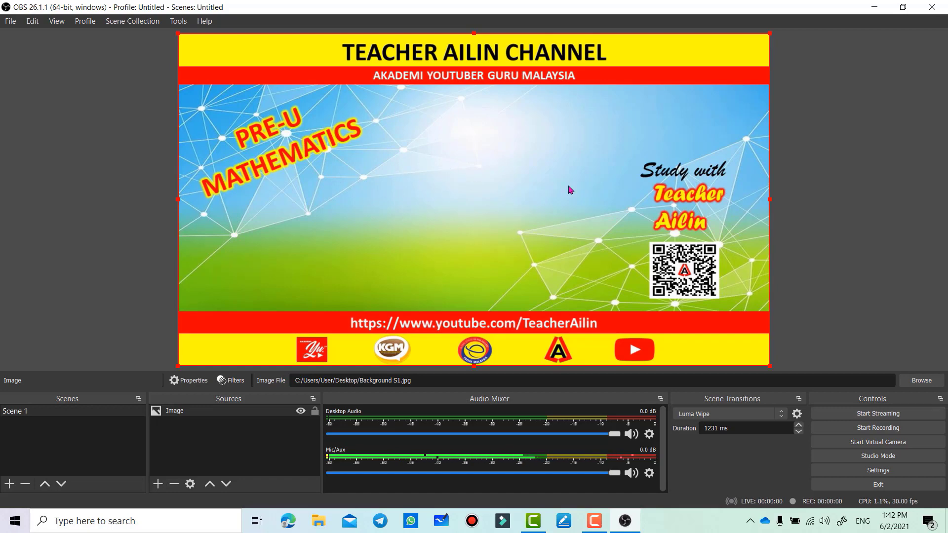
{"action": "left_click", "coordinate": [799, 214]}
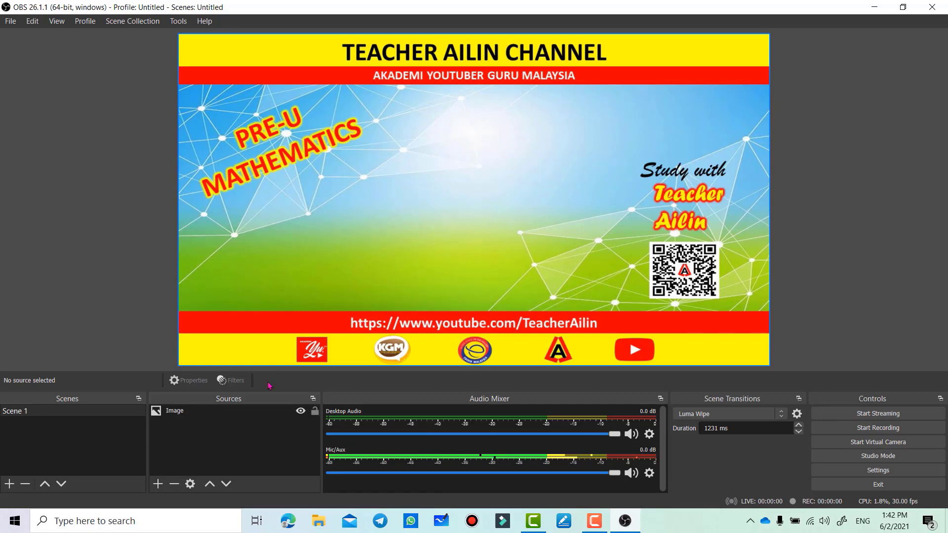
- Add a new Video Capture Device source to Scene 1, using USB2.0 HD UVC WebCam as its device
{"action": "left_click", "coordinate": [158, 483]}
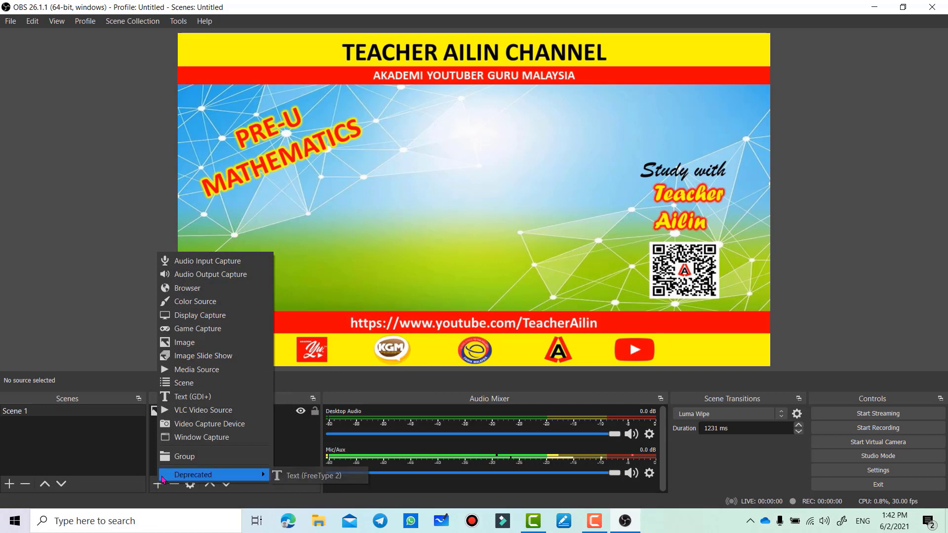
{"action": "left_click", "coordinate": [241, 427]}
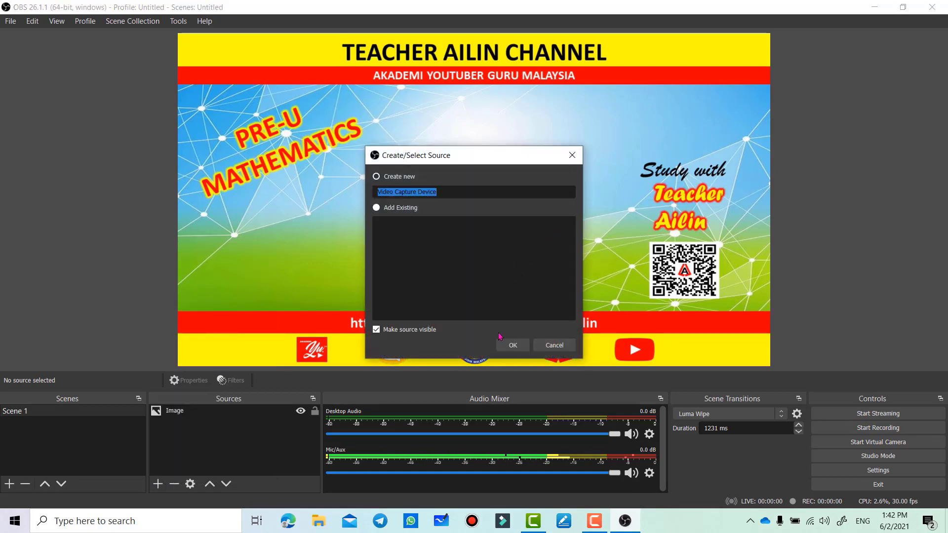
{"action": "left_click", "coordinate": [517, 347]}
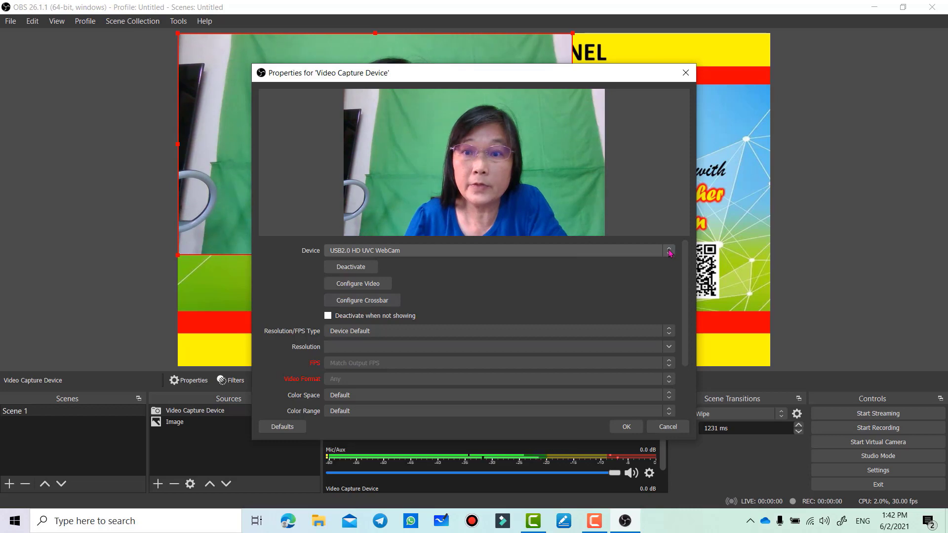
{"action": "left_click", "coordinate": [555, 252]}
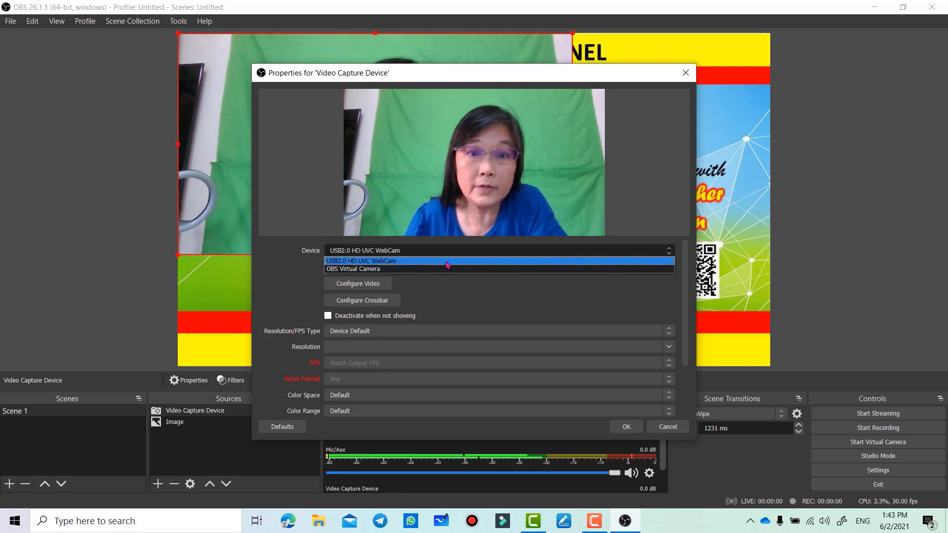
{"action": "left_click", "coordinate": [658, 262]}
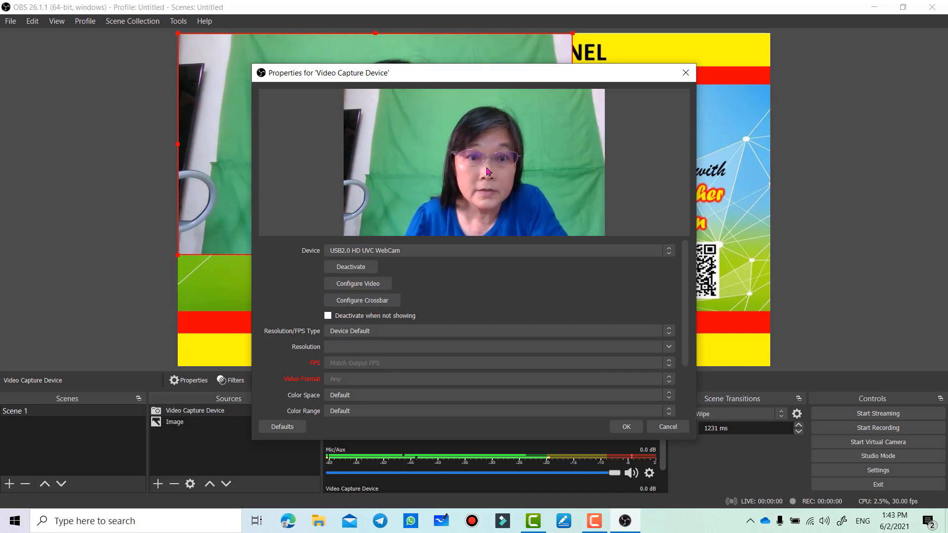
{"action": "left_click", "coordinate": [626, 428]}
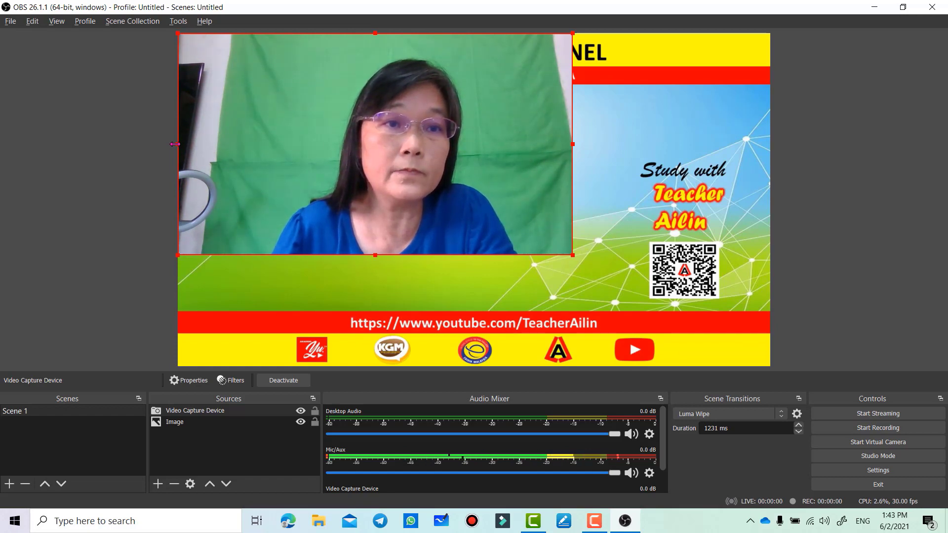
- Crop the left and right sides of the webcam picture so only the green backdrop surrounds the presenter
{"action": "left_click_drag", "start_coordinate": [175, 144], "coordinate": [252, 153]}
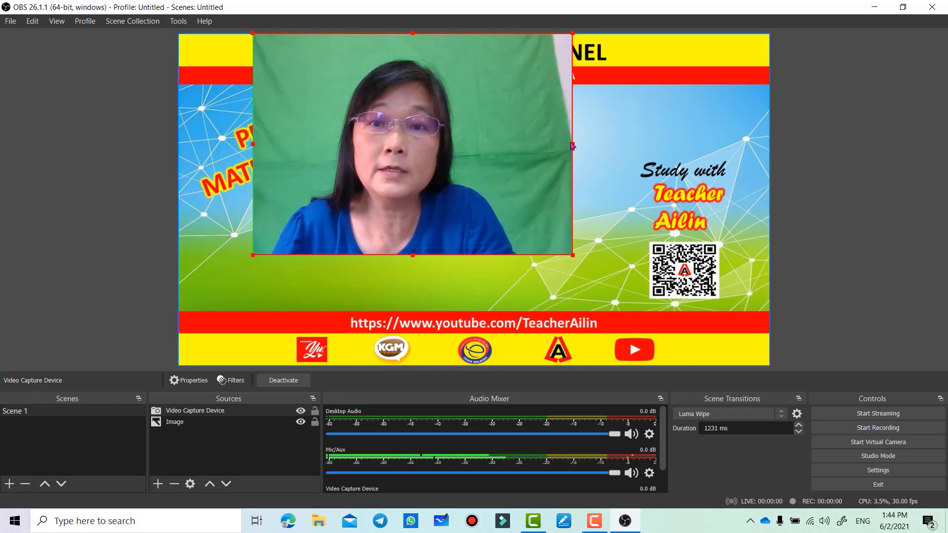
{"action": "left_click_drag", "start_coordinate": [571, 141], "coordinate": [541, 142]}
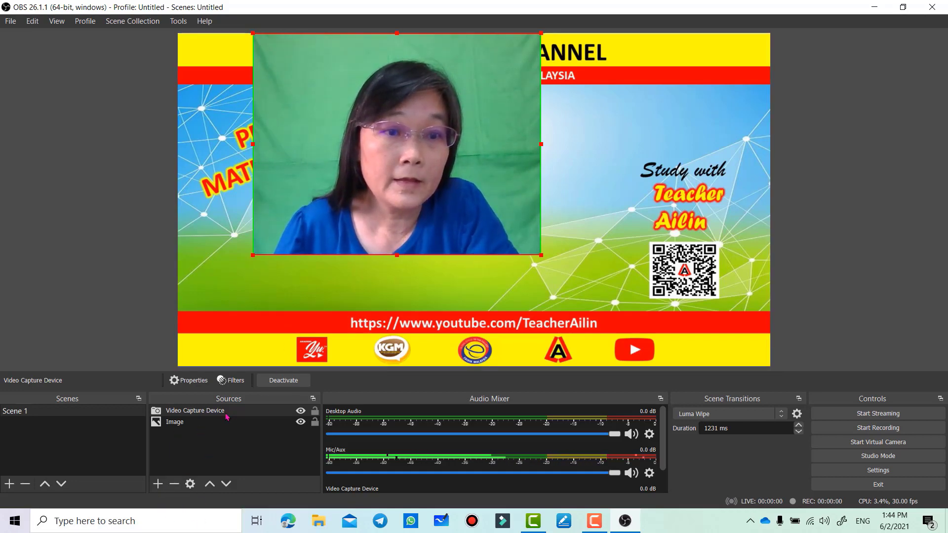
- Add a Chroma Key effect filter to the Video Capture Device source and set its similarity to 447
{"action": "left_click", "coordinate": [204, 412]}
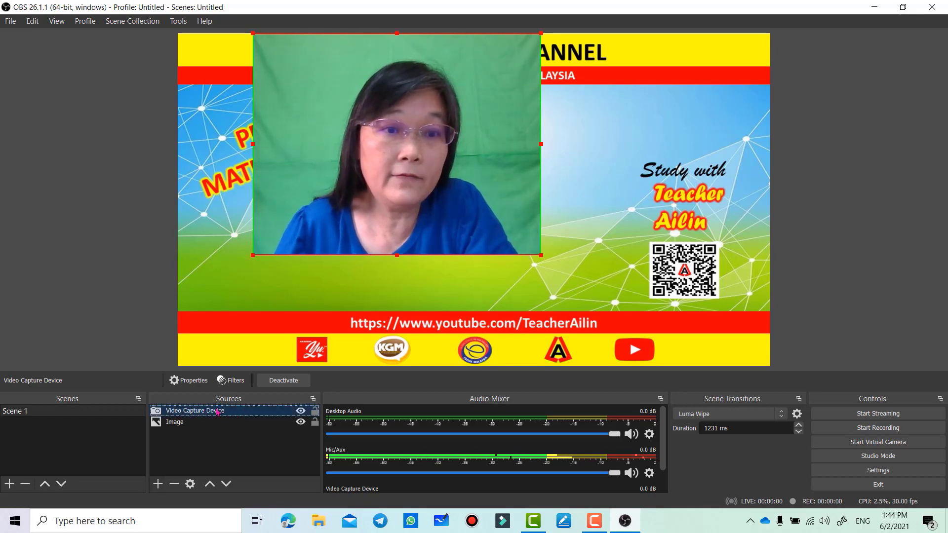
{"action": "left_click", "coordinate": [236, 382]}
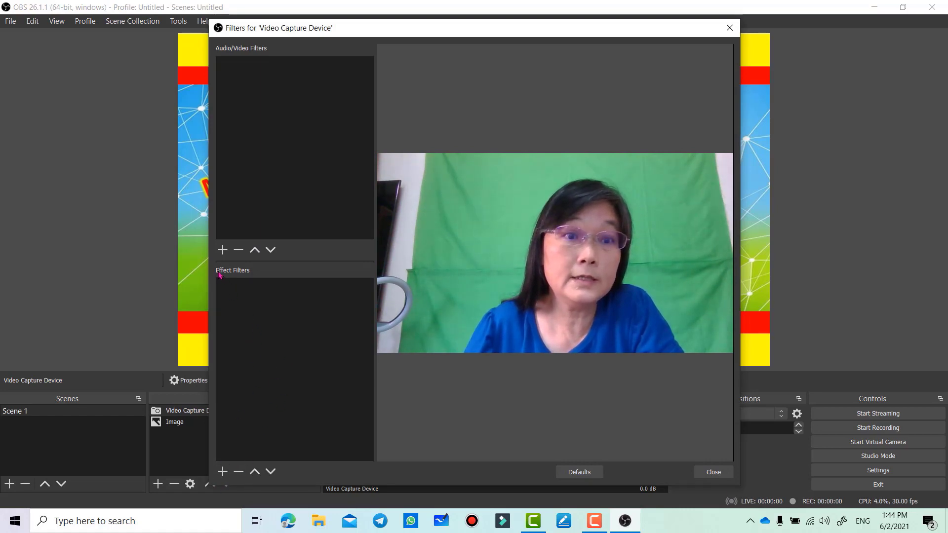
{"action": "left_click", "coordinate": [223, 472]}
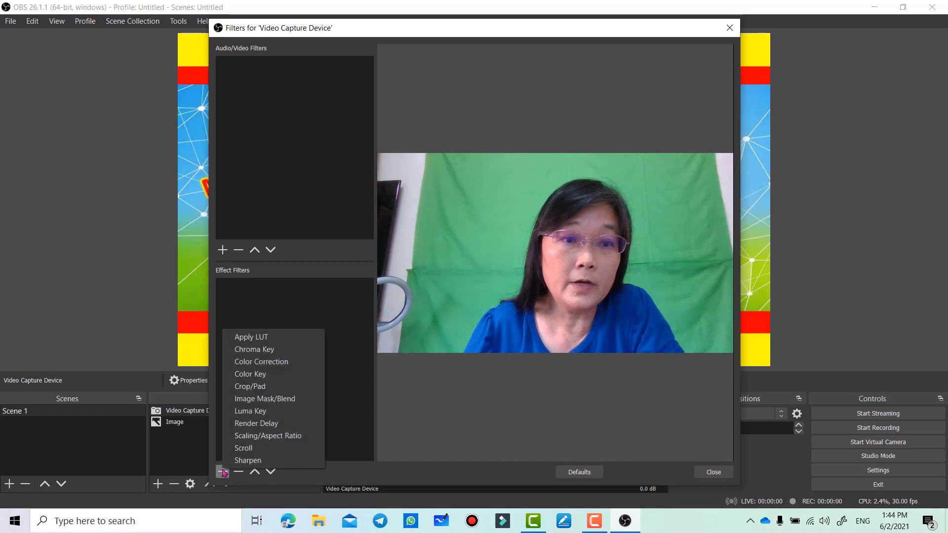
{"action": "left_click", "coordinate": [256, 350]}
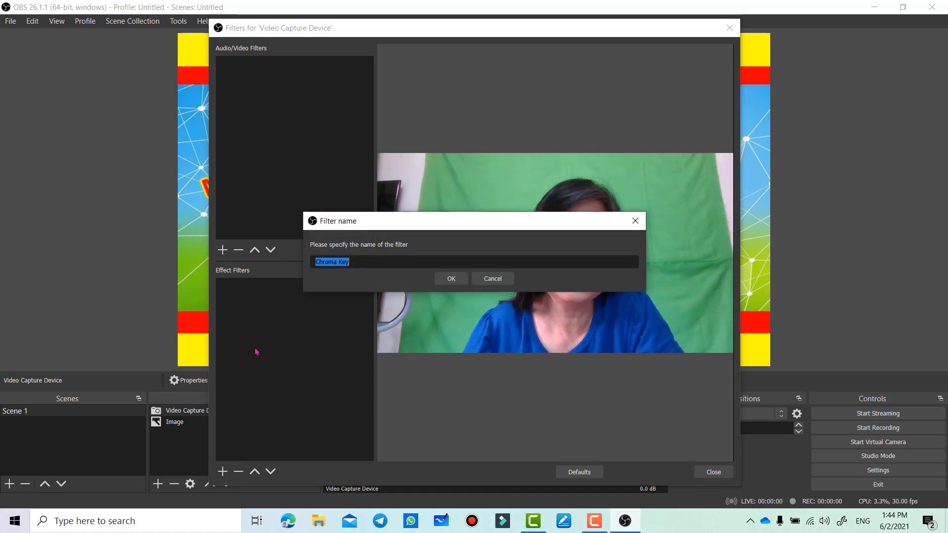
{"action": "left_click", "coordinate": [452, 279]}
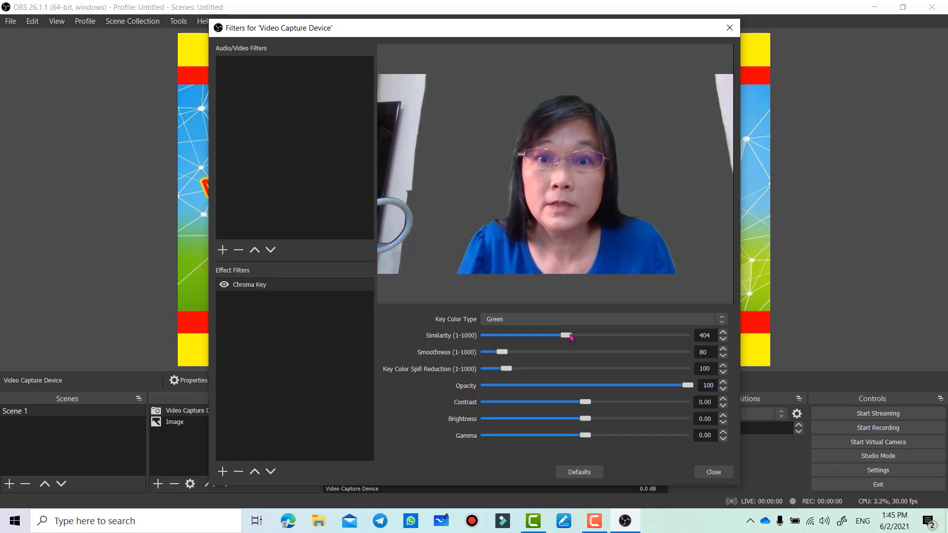
{"action": "left_click_drag", "start_coordinate": [572, 338], "coordinate": [572, 337]}
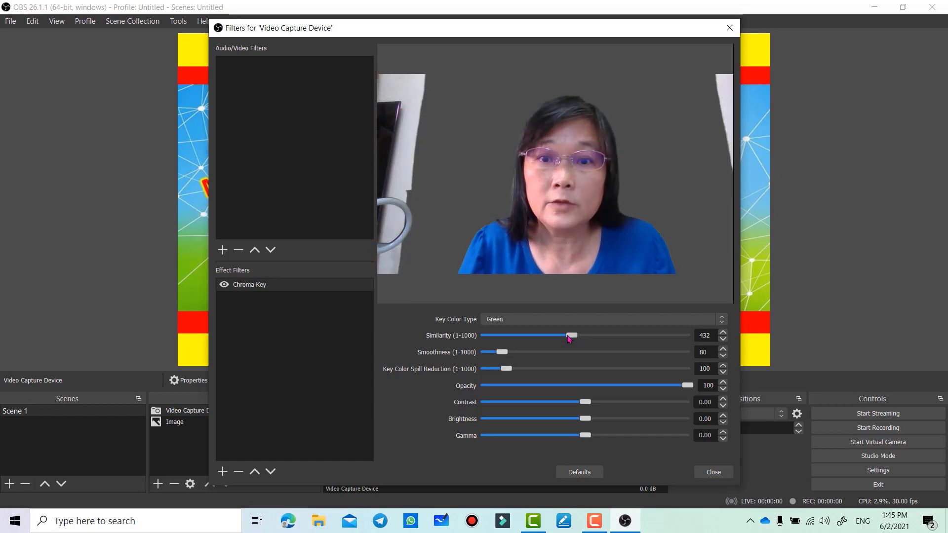
{"action": "left_click_drag", "start_coordinate": [573, 338], "coordinate": [574, 336]}
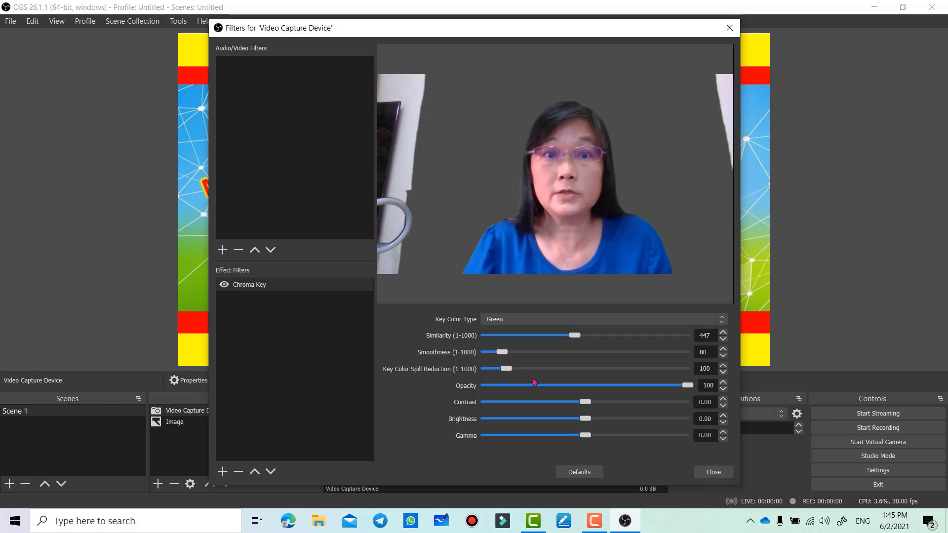
{"action": "left_click", "coordinate": [714, 472]}
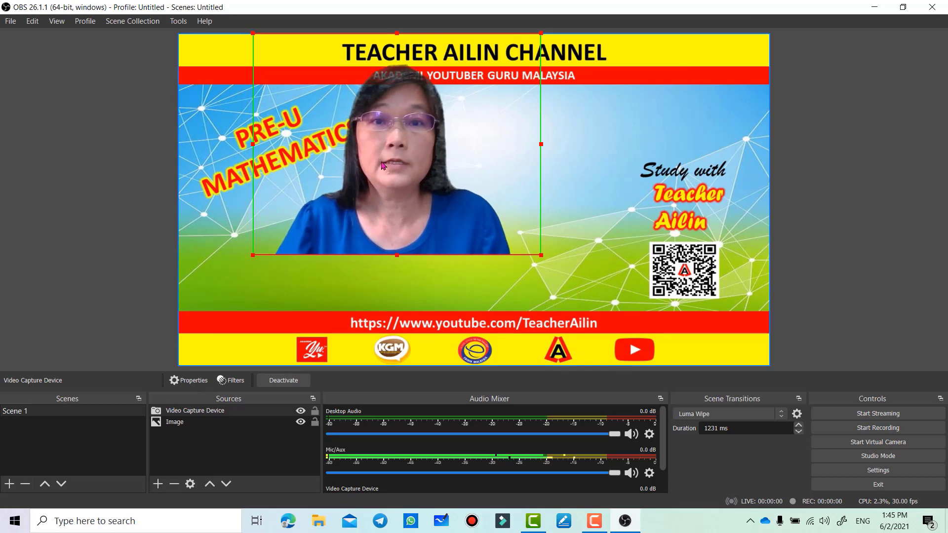
- Move the webcam picture to between the PRE-U MATHEMATICS title and the QR code, resting on the lower red banner
{"action": "left_click_drag", "start_coordinate": [399, 168], "coordinate": [496, 217]}
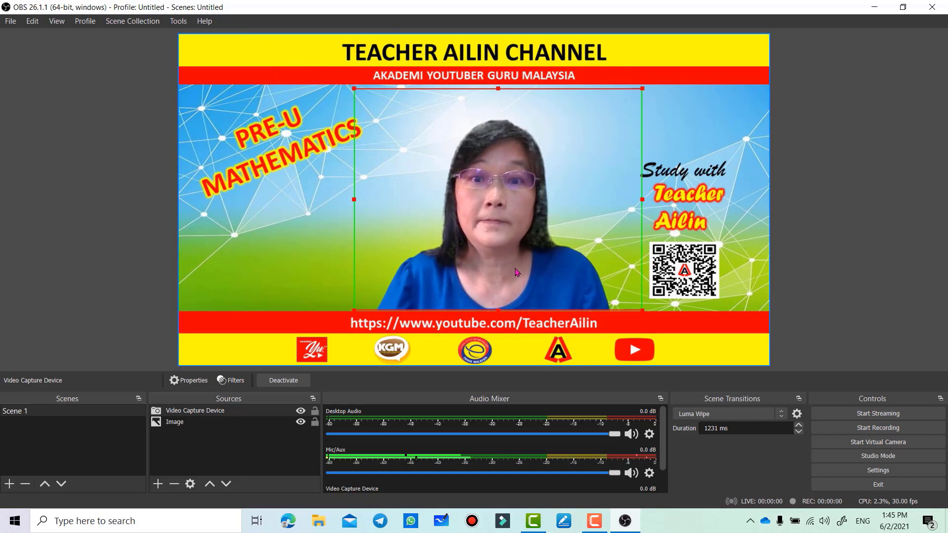
{"action": "left_click", "coordinate": [807, 206]}
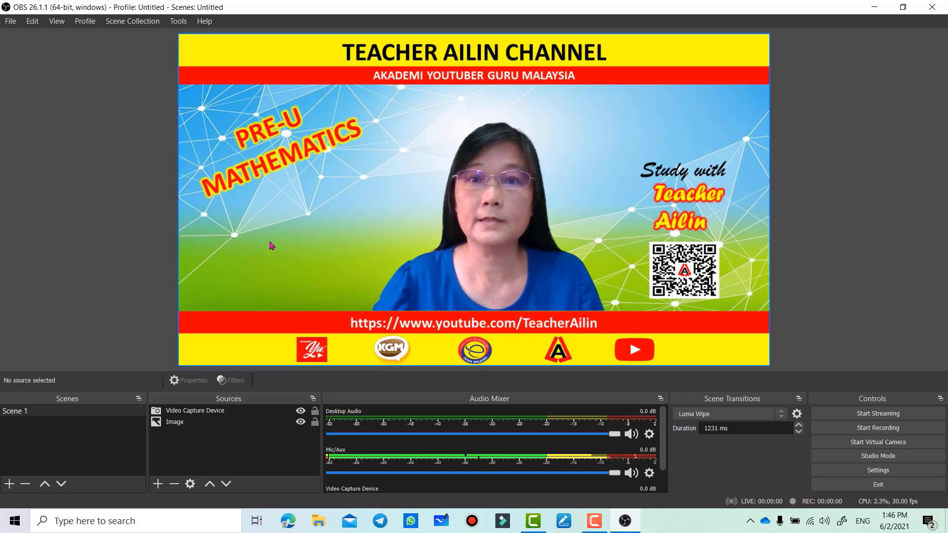
{"action": "left_click", "coordinate": [275, 261]}
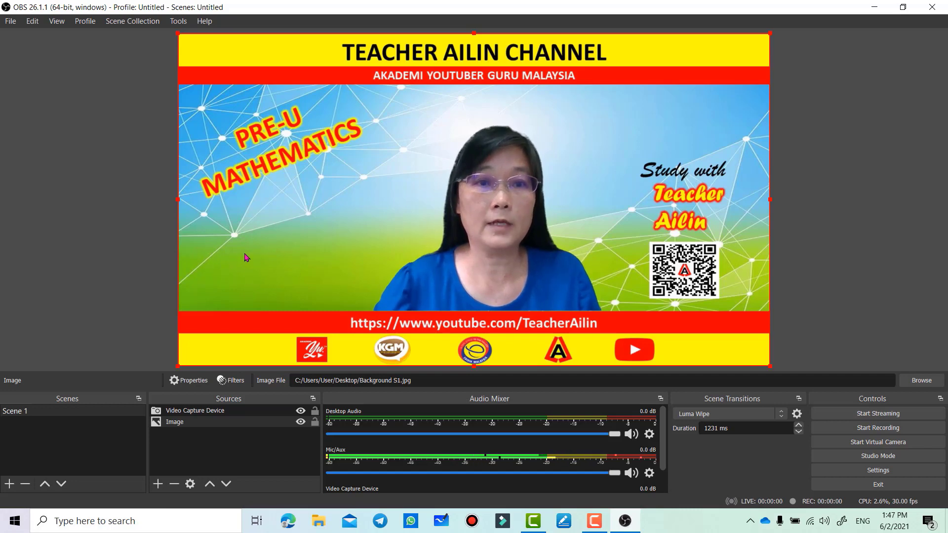
- Add a new media source named Media Source to Scene 1
{"action": "left_click", "coordinate": [158, 484]}
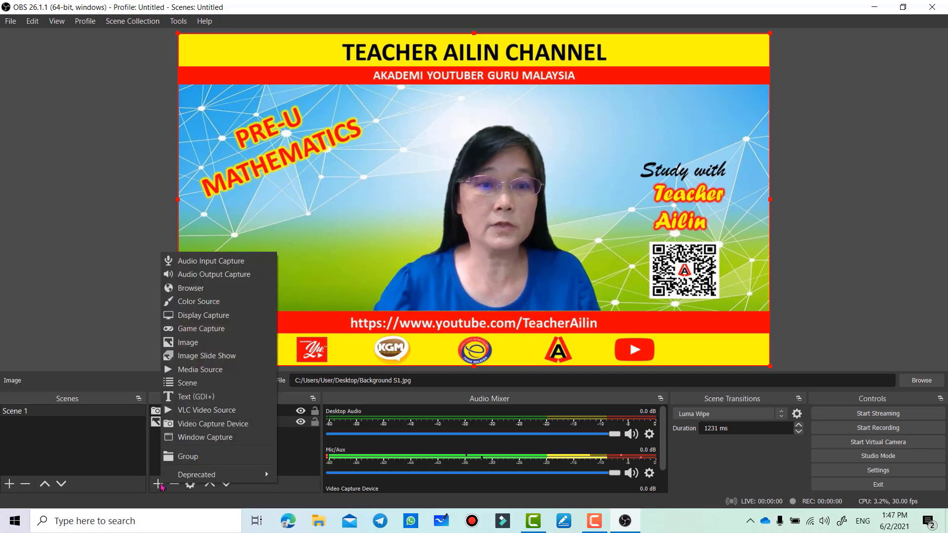
{"action": "left_click", "coordinate": [209, 368]}
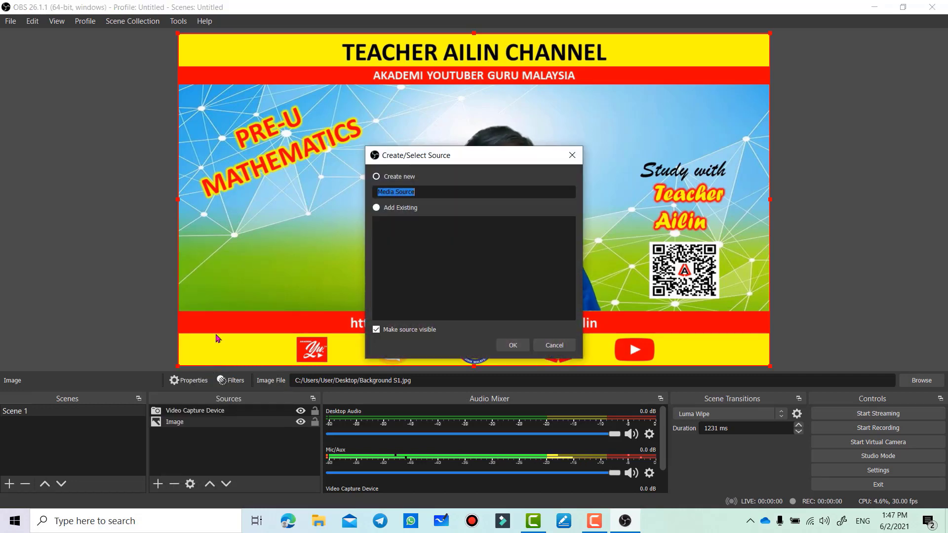
{"action": "left_click", "coordinate": [514, 344]}
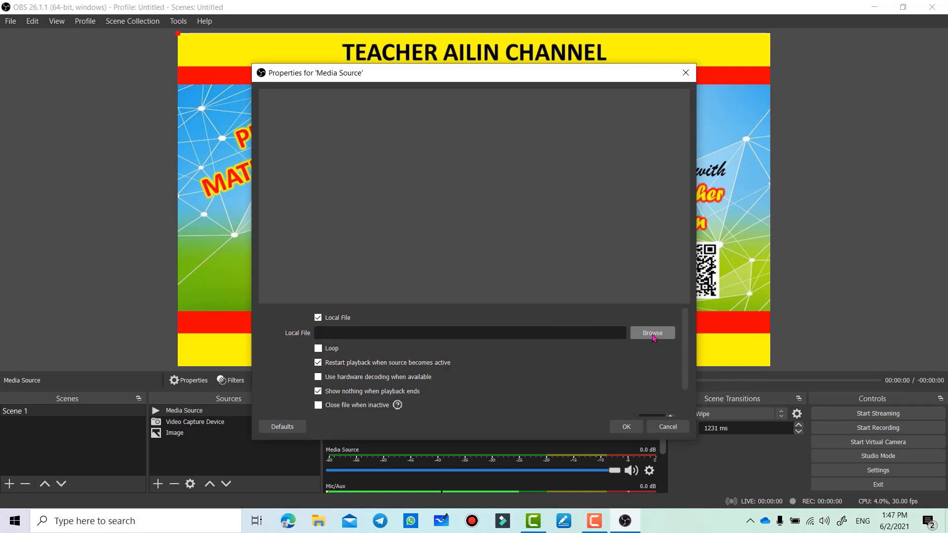
- Load subscribe button 4 (No Copyright).mp4 from My Work/Youtube Channel, enable Loop and turn off showing nothing when playback ends
{"action": "left_click", "coordinate": [653, 333]}
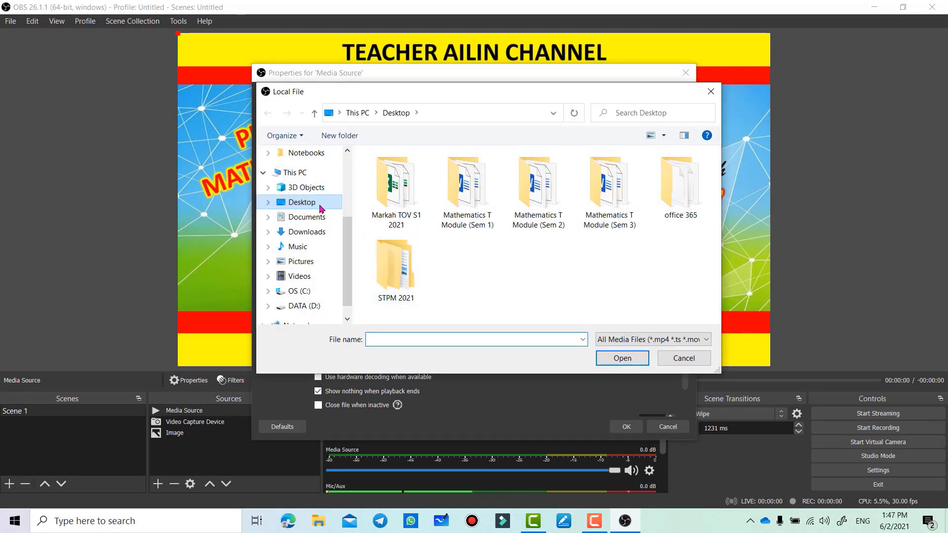
{"action": "scroll", "coordinate": [353, 230], "scroll_direction": "up", "scroll_amount": 1}
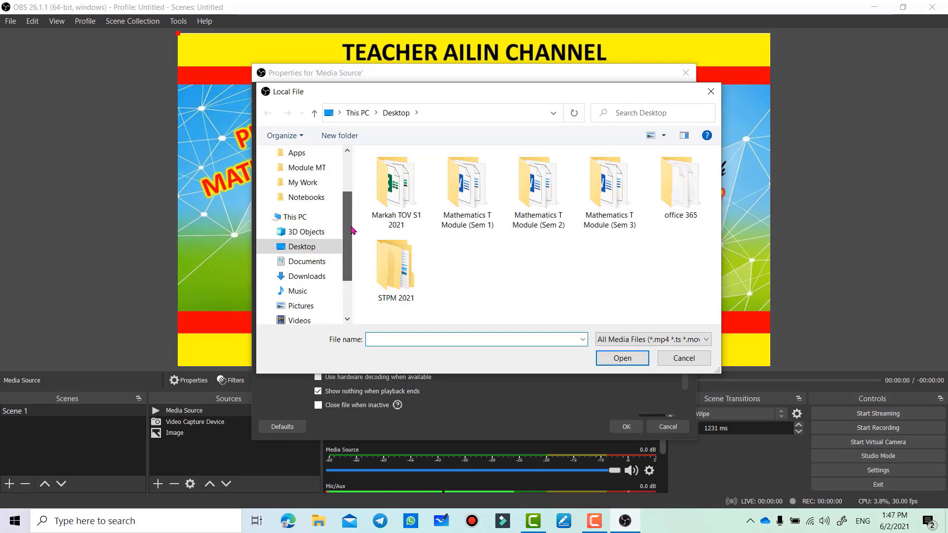
{"action": "left_click", "coordinate": [302, 182]}
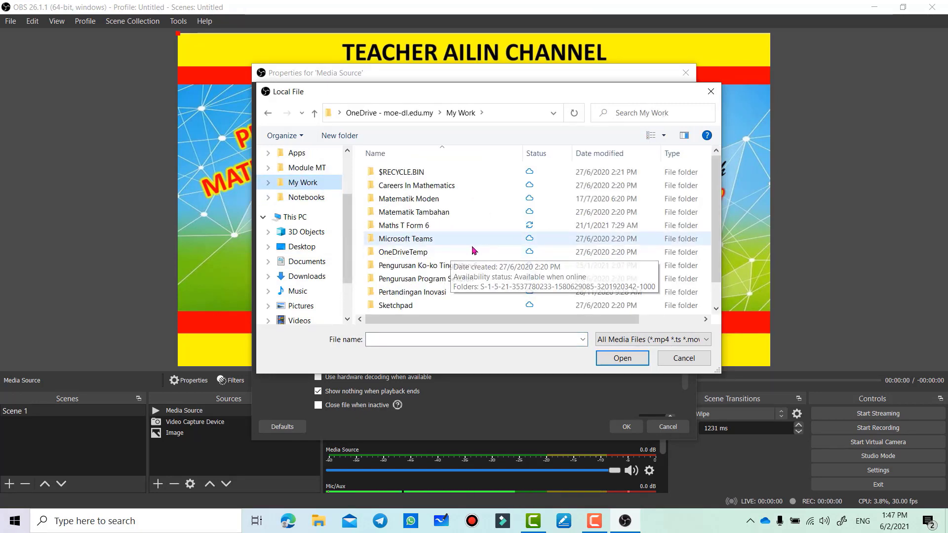
{"action": "scroll", "coordinate": [435, 267], "scroll_direction": "down", "scroll_amount": 1}
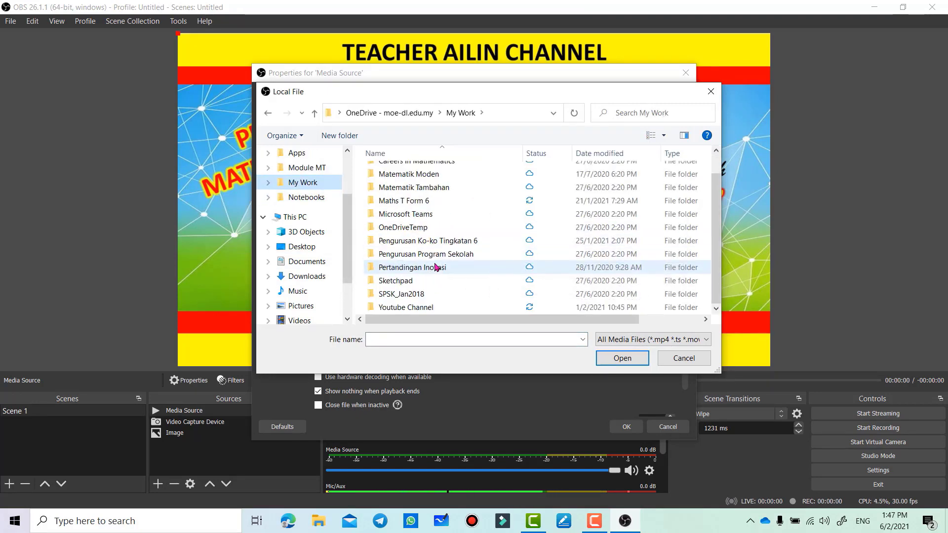
{"action": "double_click", "coordinate": [442, 308]}
{"action": "scroll", "coordinate": [461, 308], "scroll_direction": "down", "scroll_amount": 1}
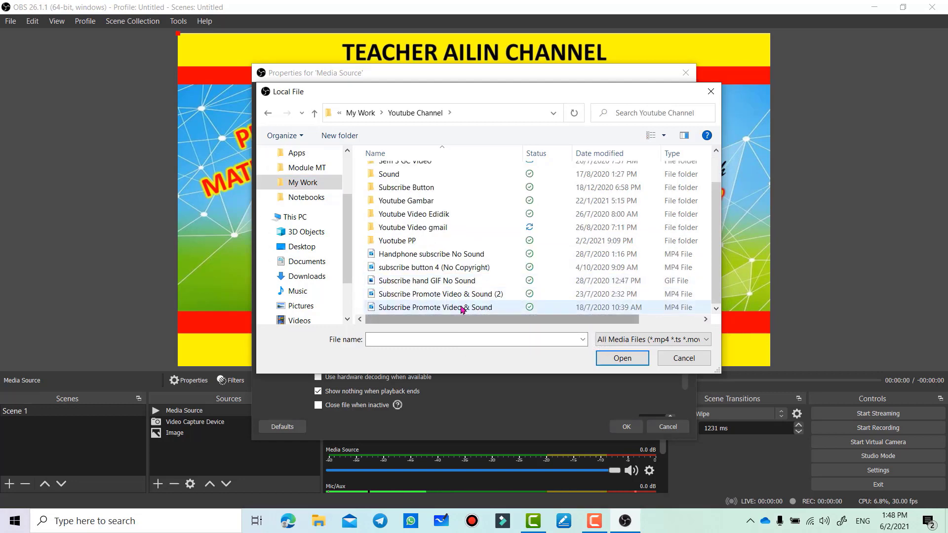
{"action": "left_click", "coordinate": [444, 269]}
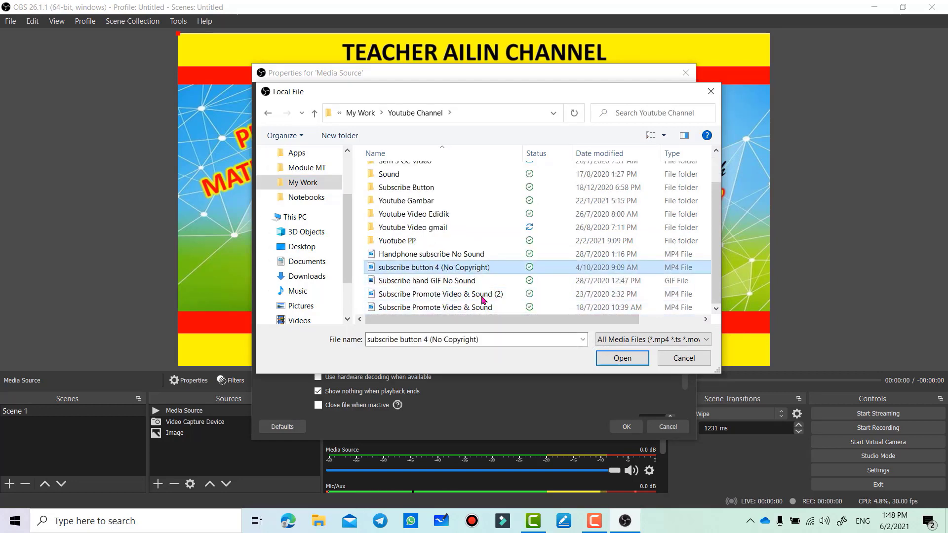
{"action": "left_click", "coordinate": [623, 359]}
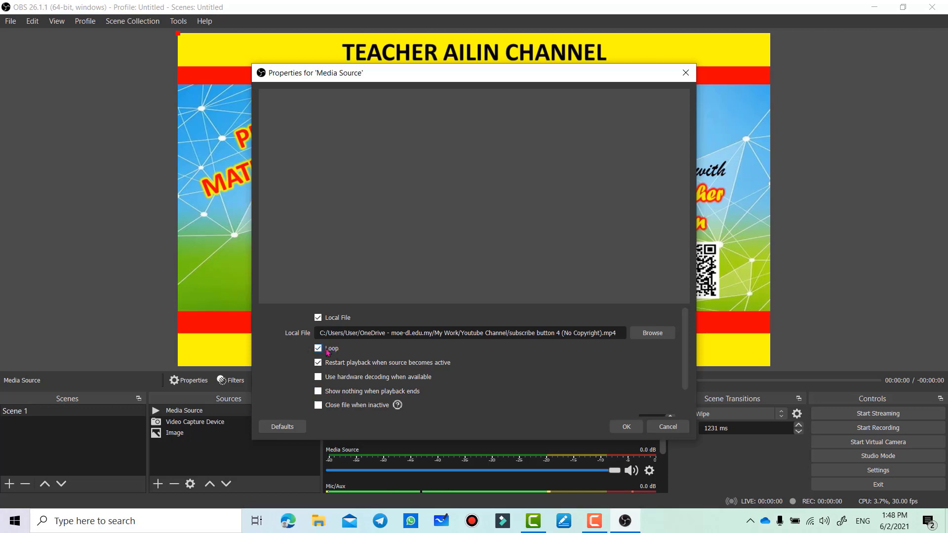
{"action": "left_click", "coordinate": [626, 427]}
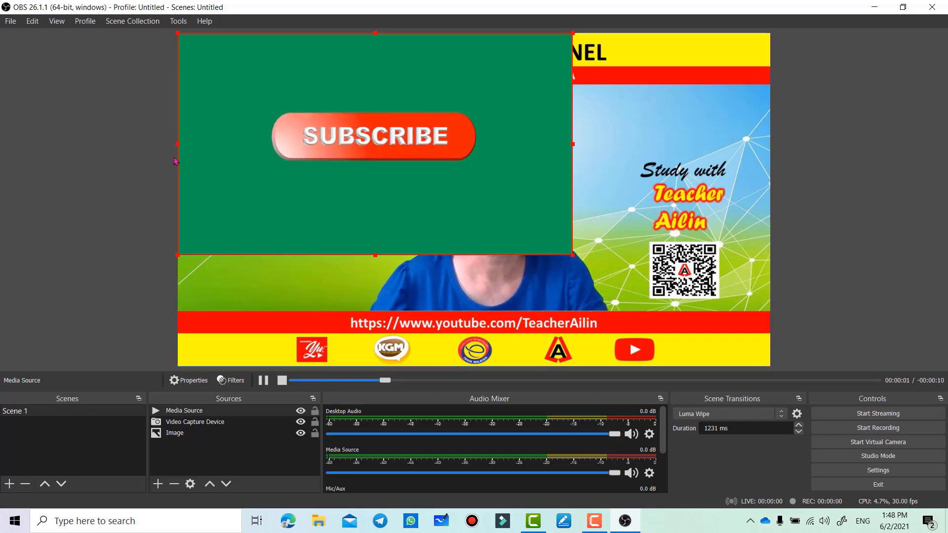
- Crop all four sides of the subscribe video closely around its PLEASE LIKE AND SUBSCRIBE graphic
{"action": "left_click_drag", "start_coordinate": [179, 144], "coordinate": [253, 146]}
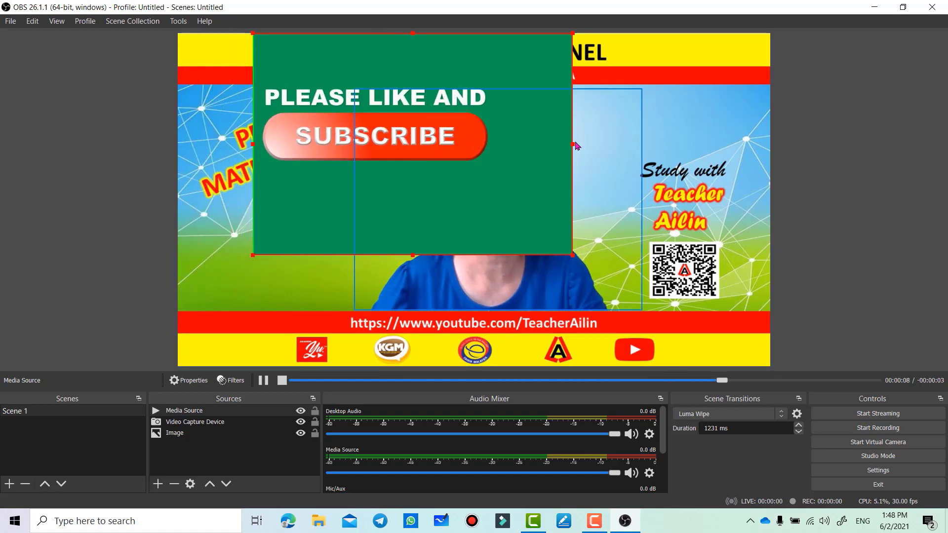
{"action": "left_click_drag", "start_coordinate": [572, 142], "coordinate": [504, 143]}
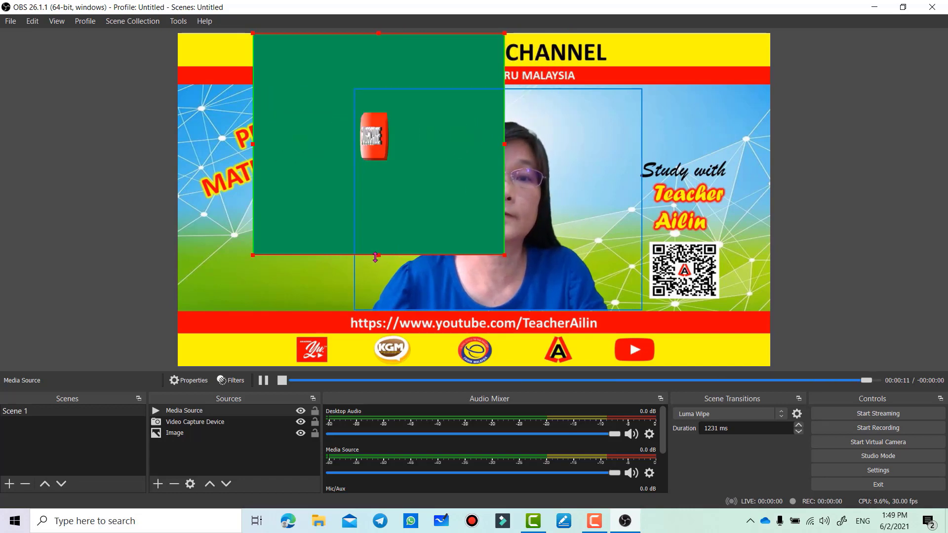
{"action": "left_click_drag", "start_coordinate": [377, 255], "coordinate": [378, 175]}
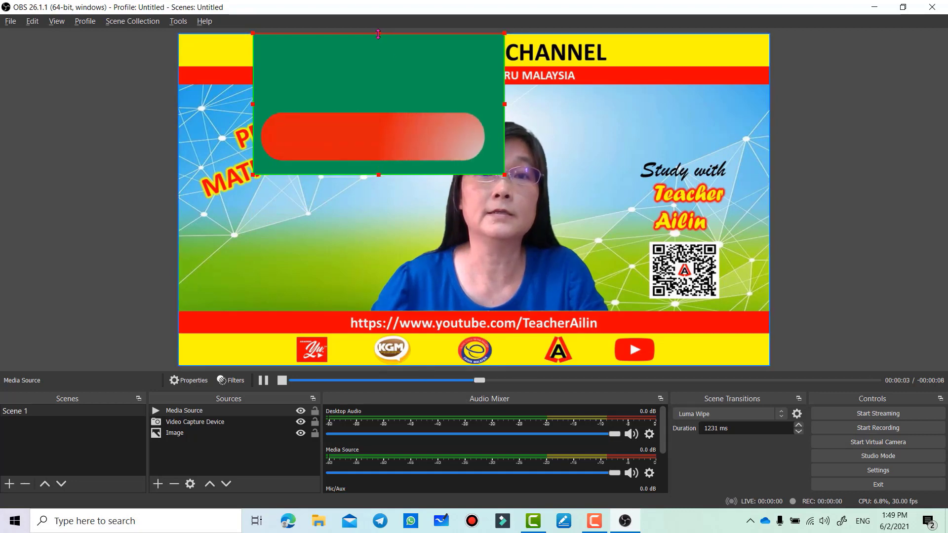
{"action": "left_click_drag", "start_coordinate": [378, 35], "coordinate": [374, 74]}
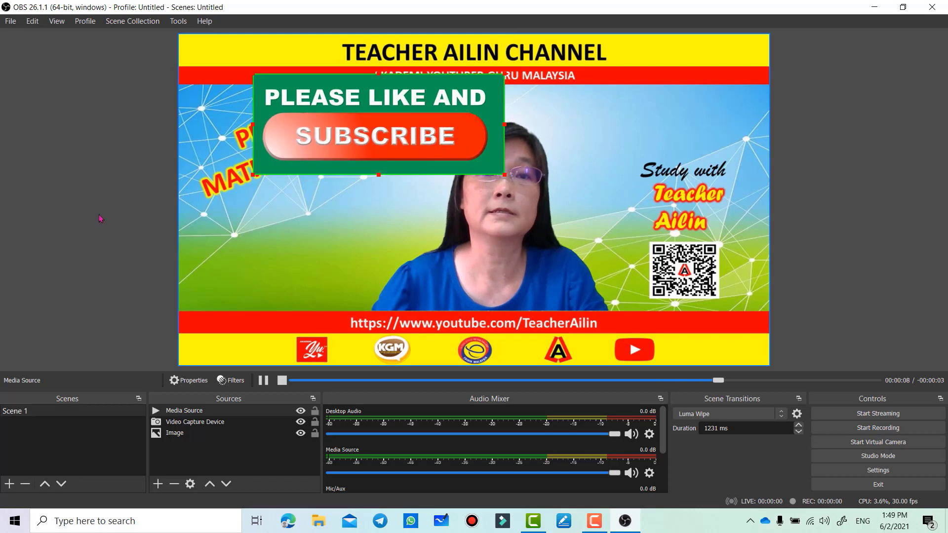
{"action": "left_click", "coordinate": [111, 188]}
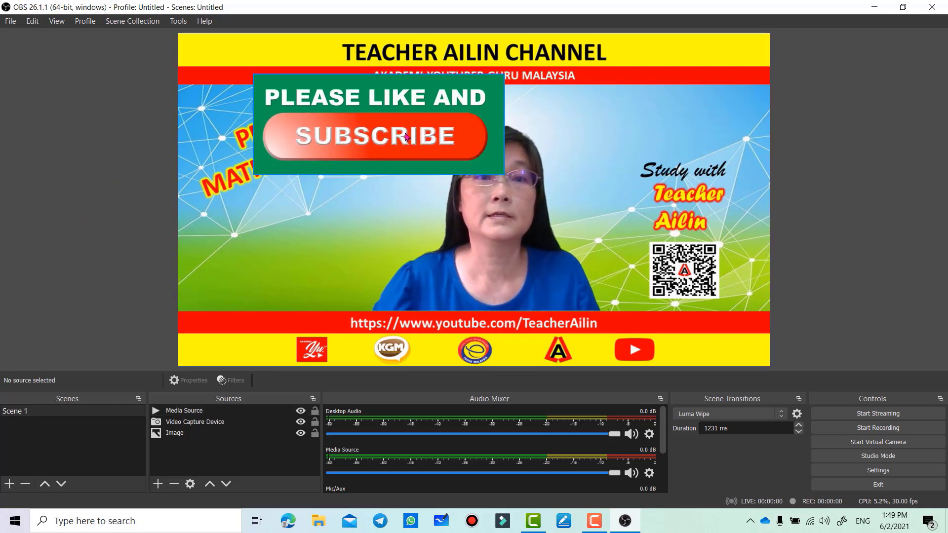
- Shrink the subscribe video and place it below the PRE-U MATHEMATICS title, just above the lower red banner
{"action": "left_click_drag", "start_coordinate": [397, 134], "coordinate": [331, 245]}
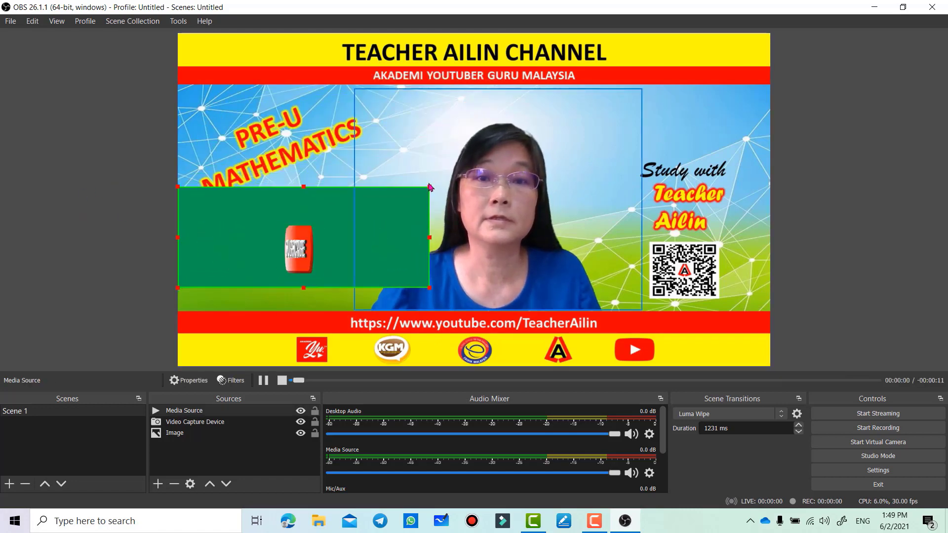
{"action": "left_click_drag", "start_coordinate": [430, 186], "coordinate": [340, 223]}
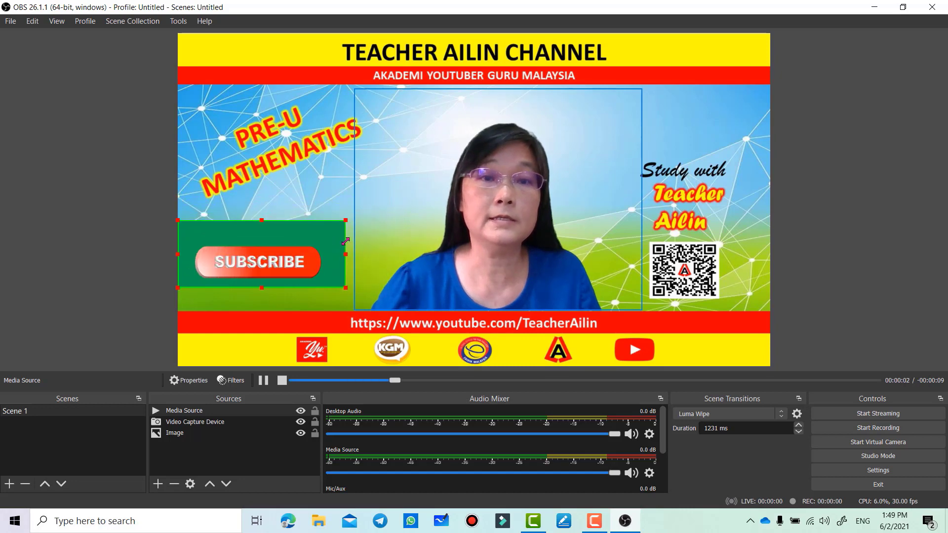
{"action": "left_click_drag", "start_coordinate": [252, 248], "coordinate": [274, 257]}
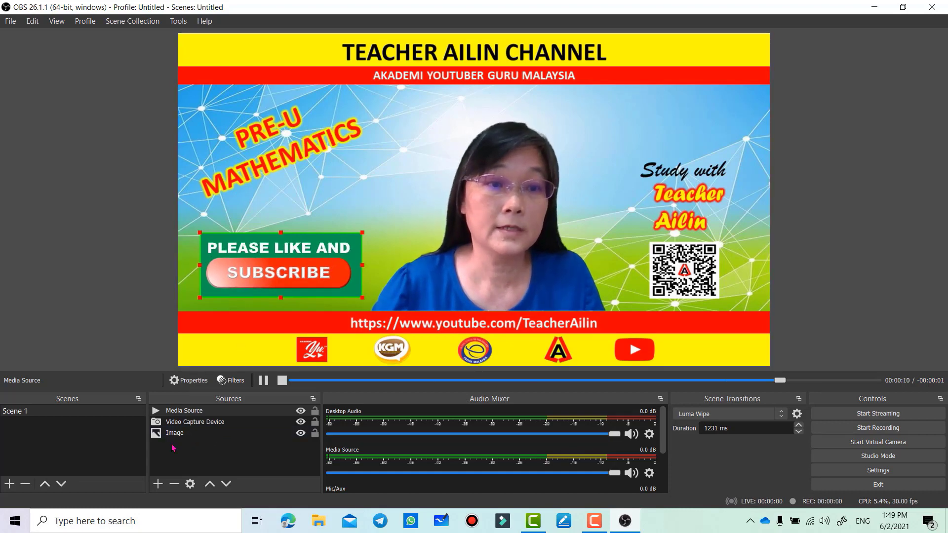
- Add a Chroma Key effect filter with the default name and green key color to the subscribe button's Media Source
{"action": "left_click", "coordinate": [181, 413]}
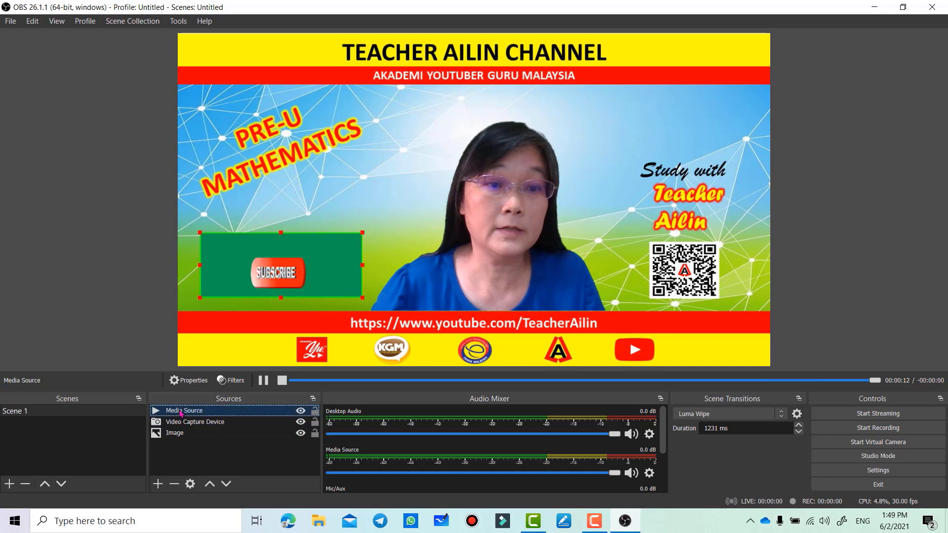
{"action": "left_click", "coordinate": [236, 382]}
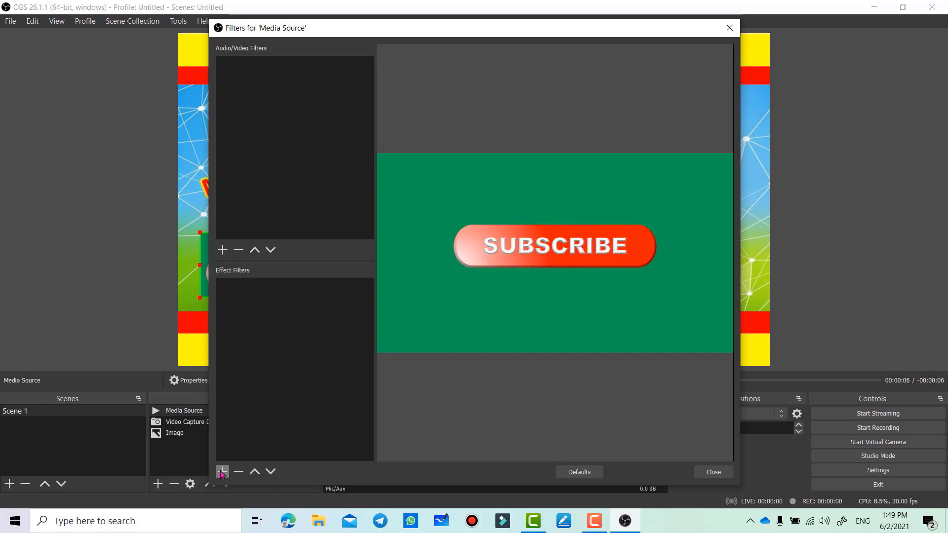
{"action": "left_click", "coordinate": [223, 472]}
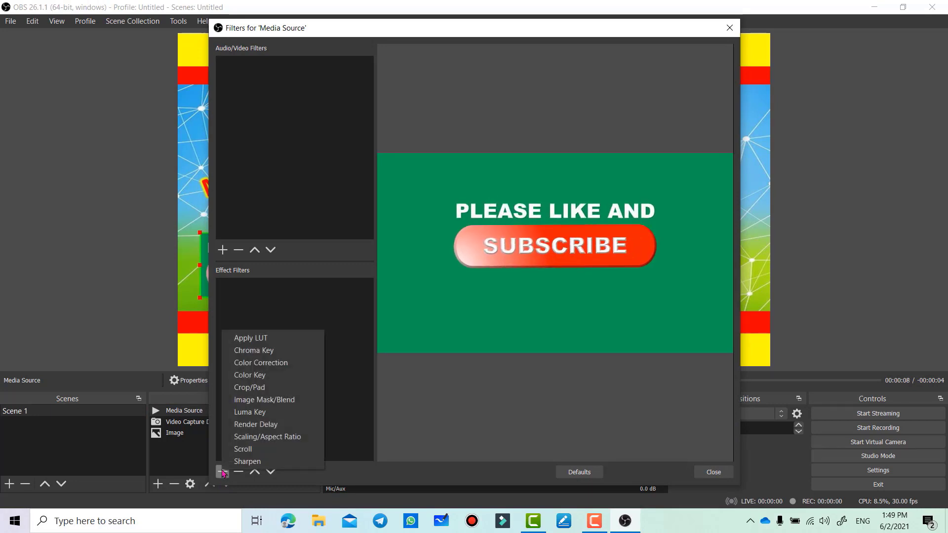
{"action": "left_click", "coordinate": [261, 351]}
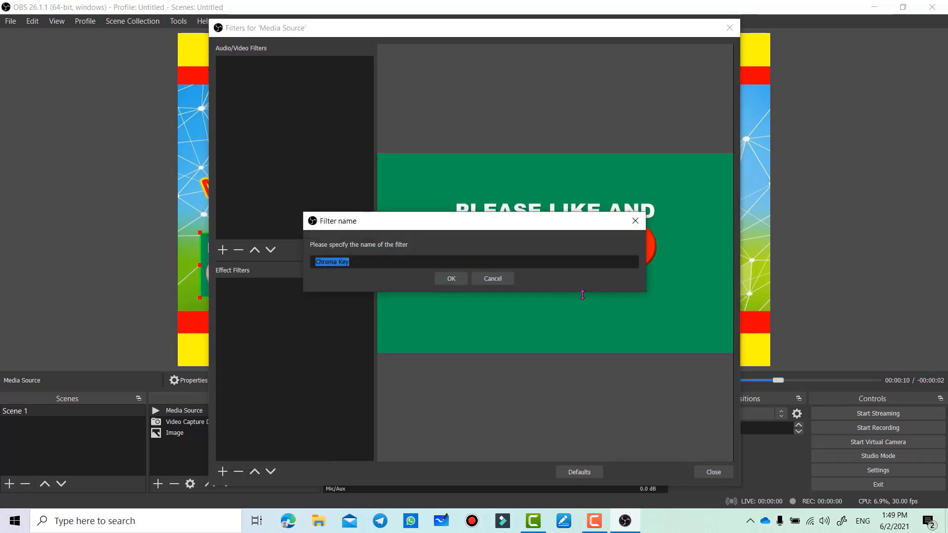
{"action": "left_click", "coordinate": [456, 279]}
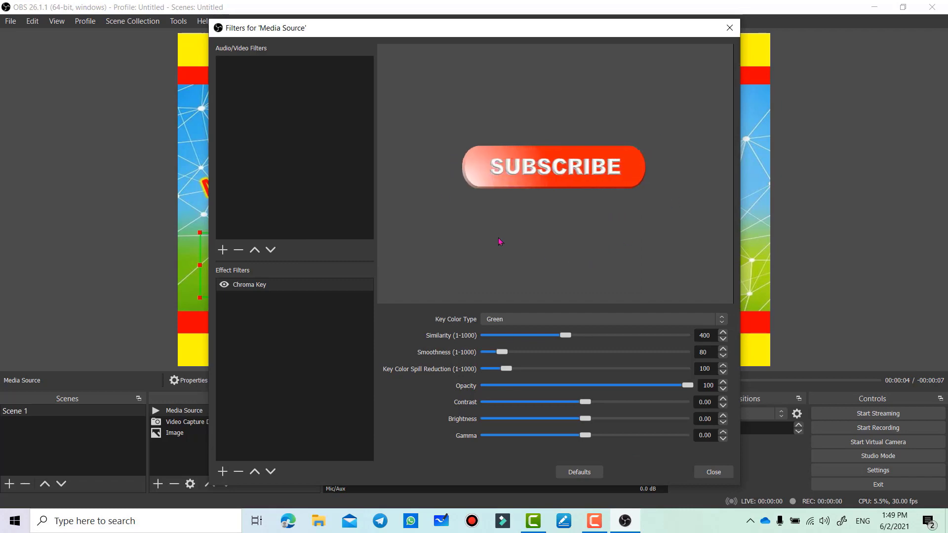
{"action": "left_click", "coordinate": [714, 472]}
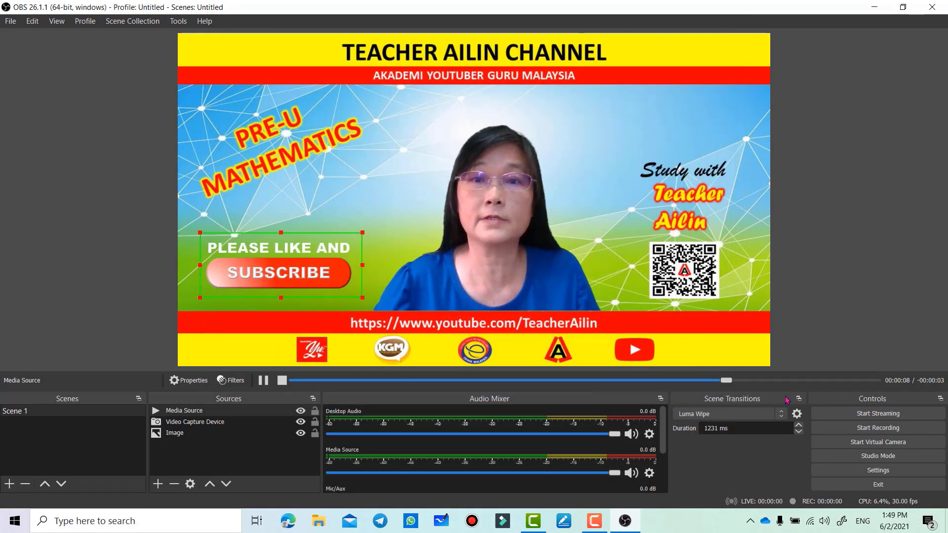
{"action": "left_click", "coordinate": [750, 265]}
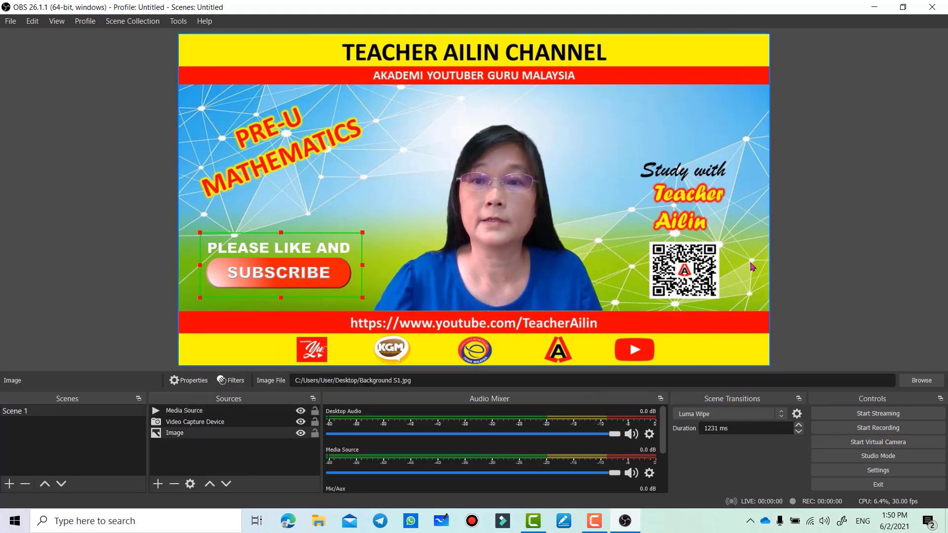
{"action": "left_click", "coordinate": [821, 292]}
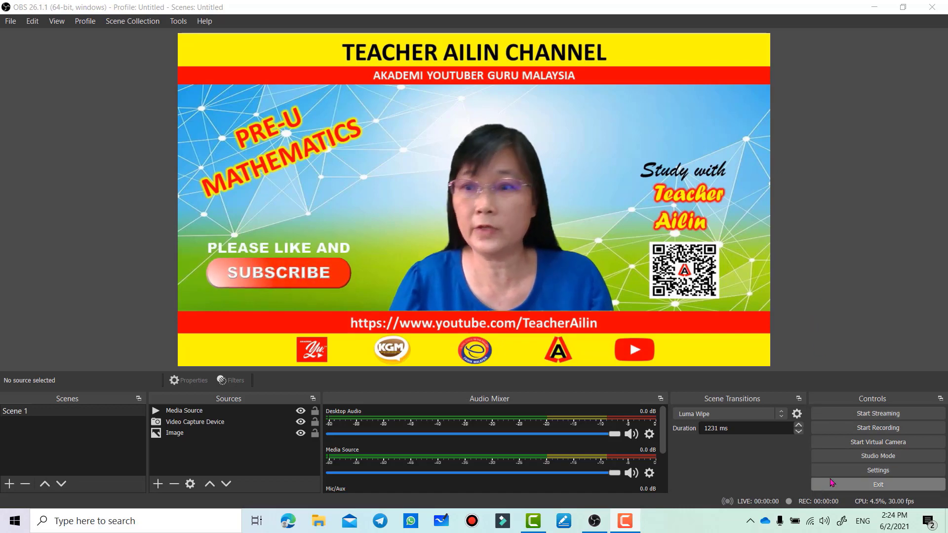
- Set the recording format to mp4 in the output settings and apply the change
{"action": "left_click", "coordinate": [854, 472]}
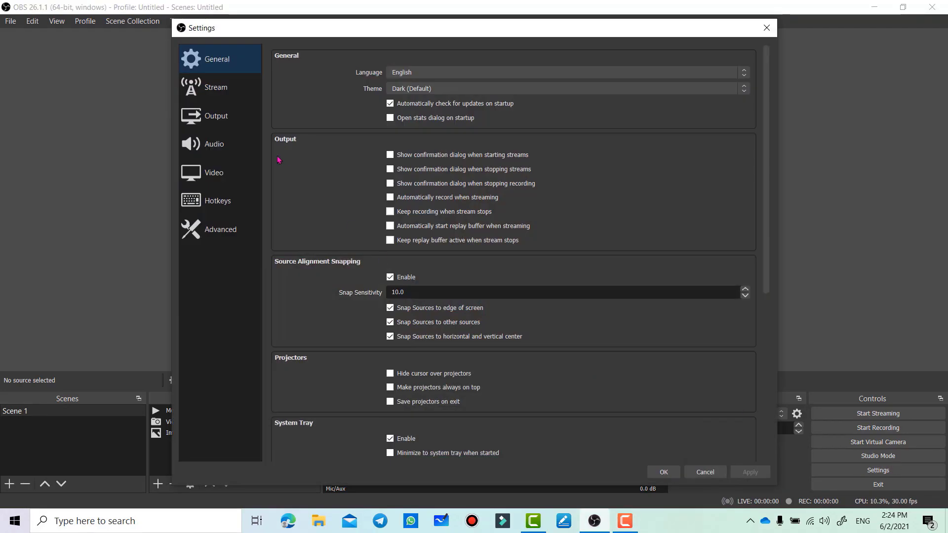
{"action": "left_click", "coordinate": [211, 119]}
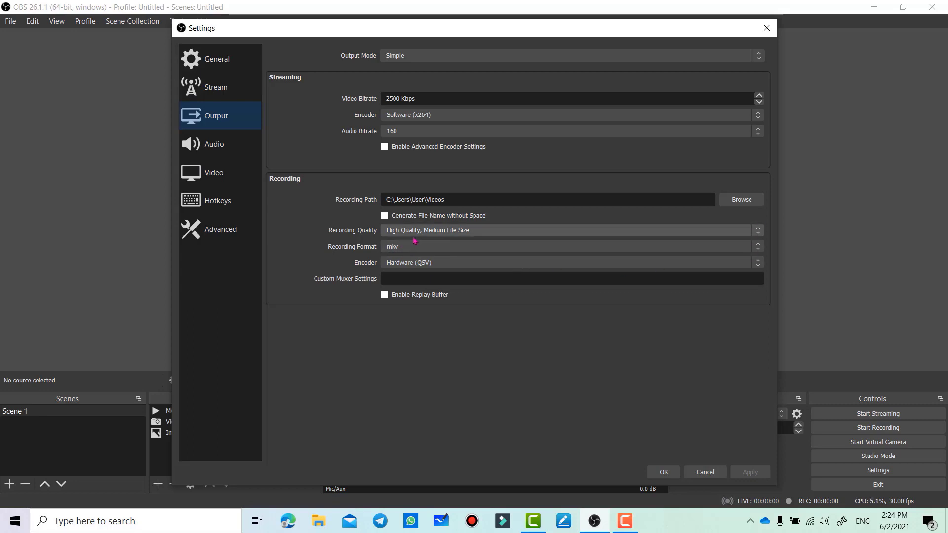
{"action": "left_click", "coordinate": [757, 247]}
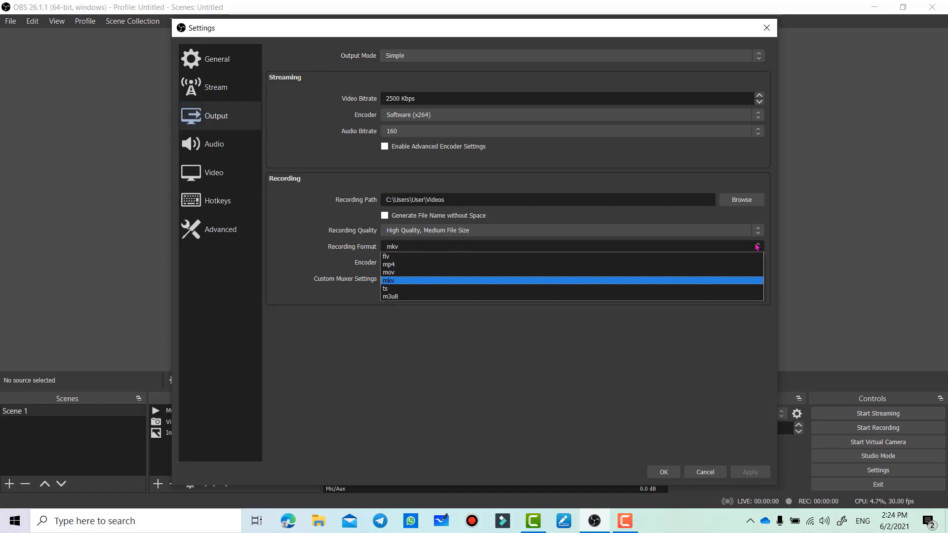
{"action": "left_click", "coordinate": [427, 265]}
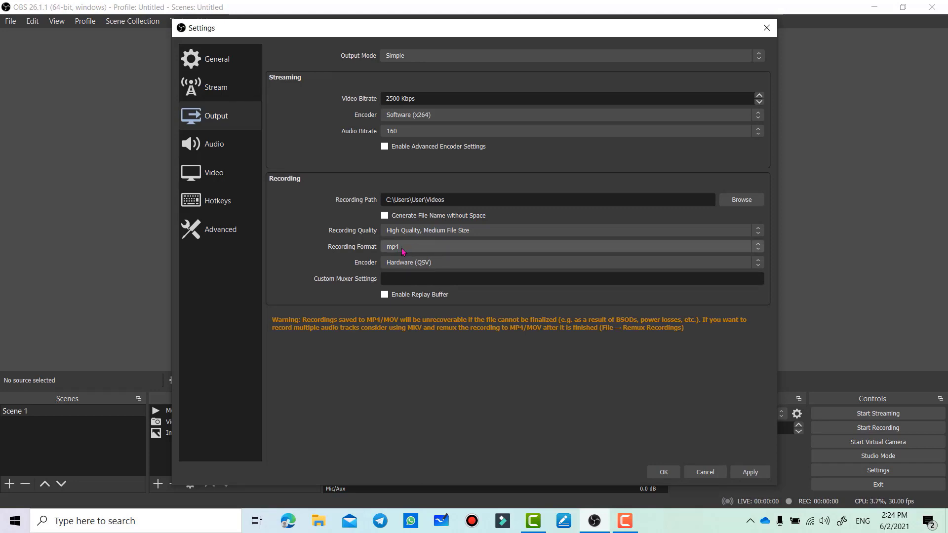
{"action": "left_click", "coordinate": [759, 247]}
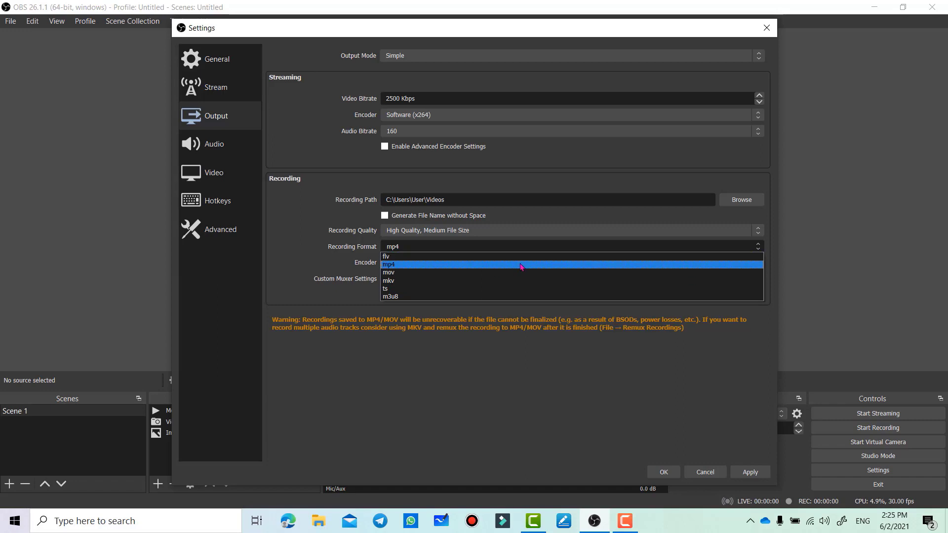
{"action": "left_click", "coordinate": [759, 267]}
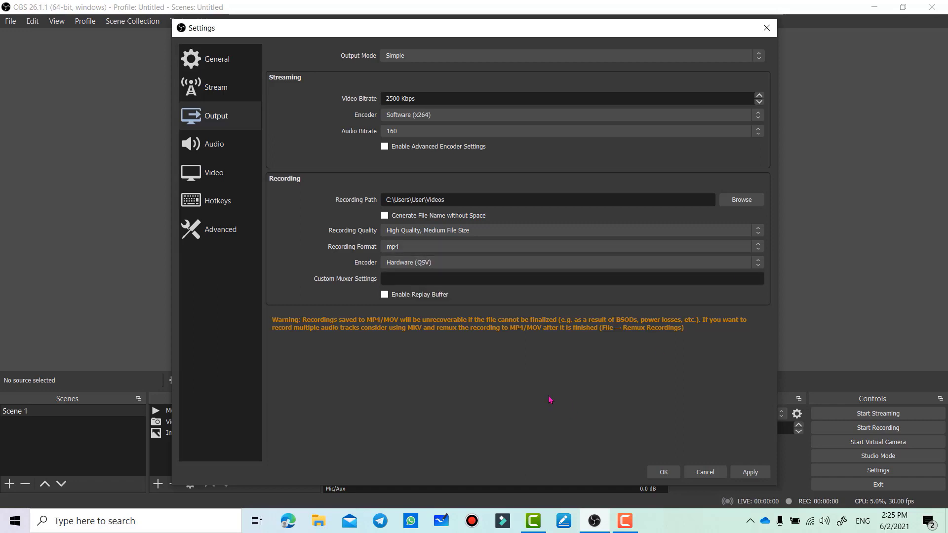
{"action": "left_click", "coordinate": [751, 472]}
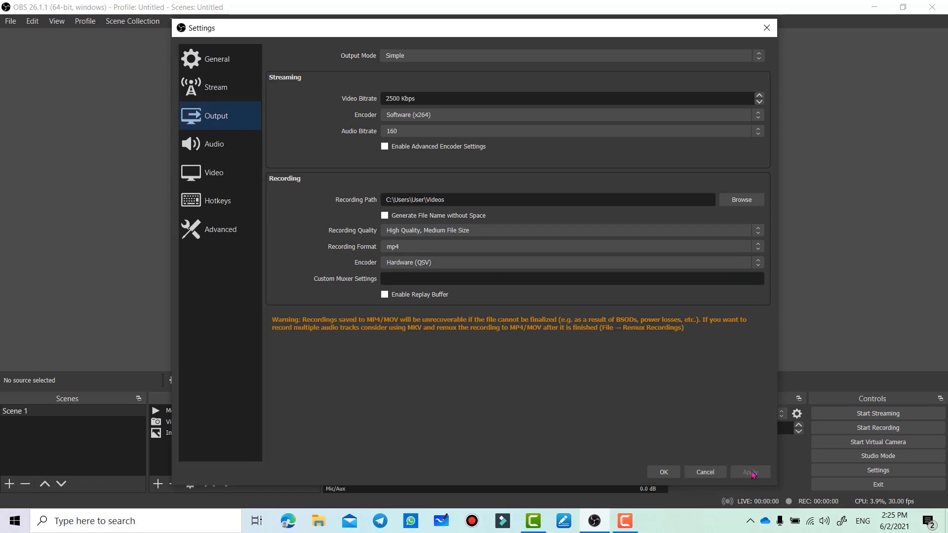
{"action": "left_click", "coordinate": [659, 471]}
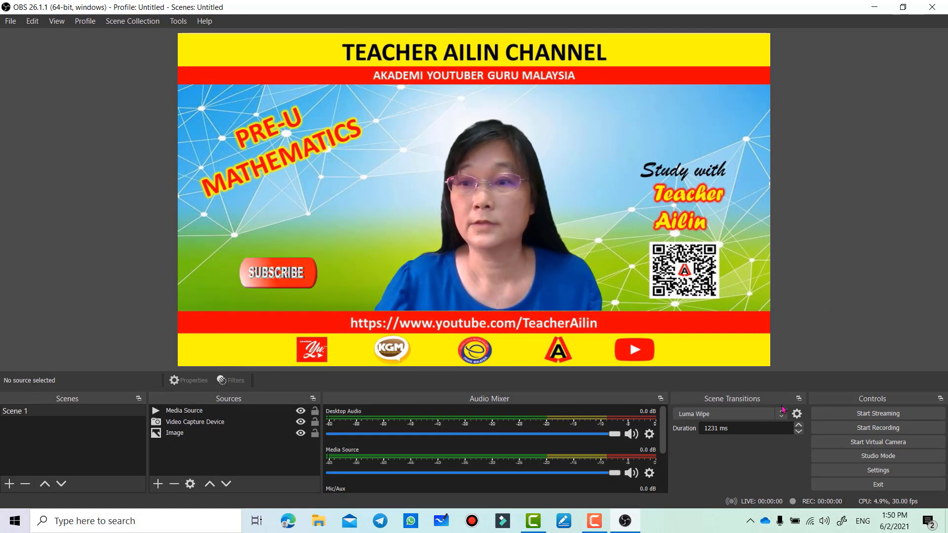
- Record a short test clip of Scene 1 and play the newest file back from the recordings folder
{"action": "left_click", "coordinate": [878, 429]}
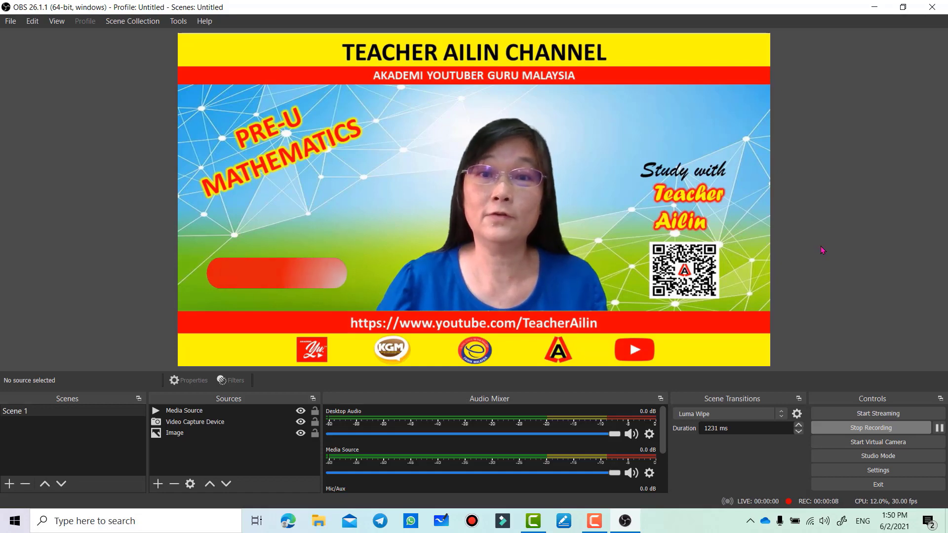
{"action": "left_click", "coordinate": [869, 428]}
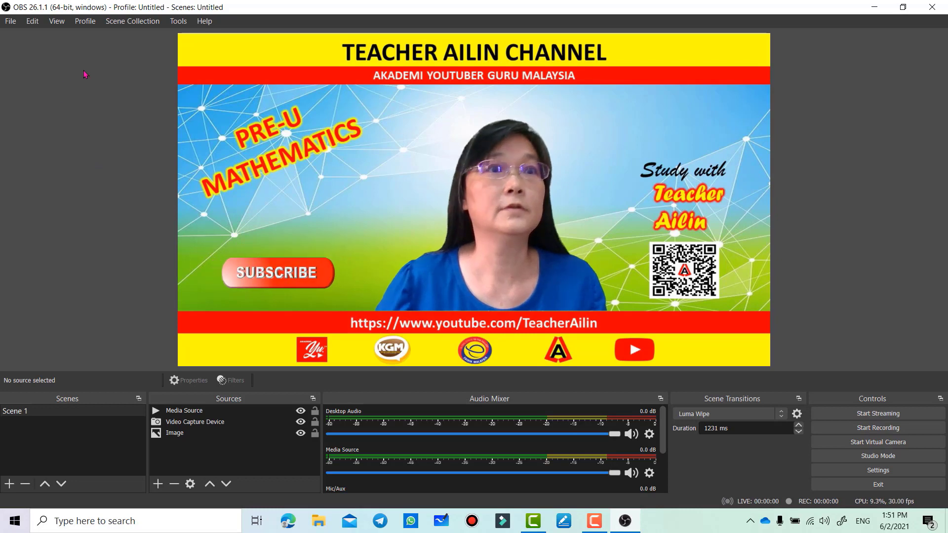
{"action": "left_click", "coordinate": [10, 23]}
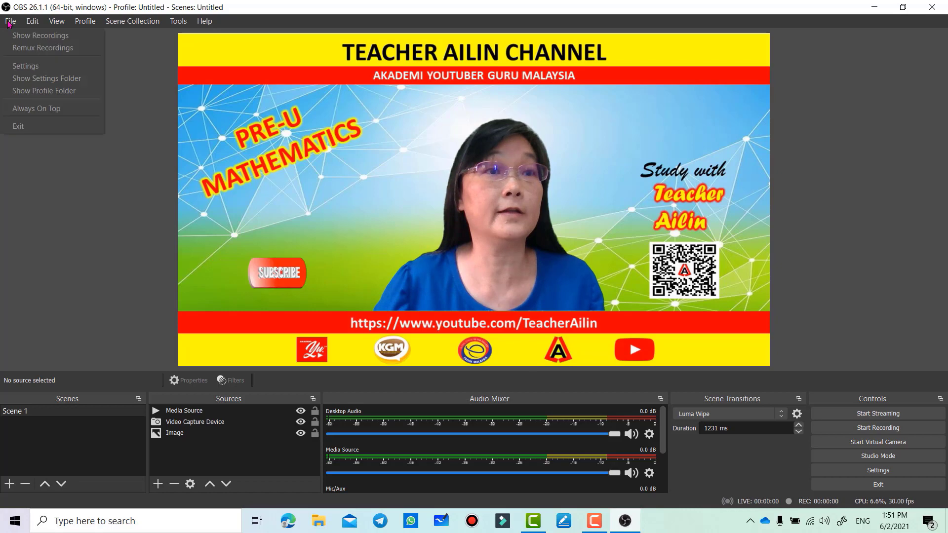
{"action": "left_click", "coordinate": [28, 36]}
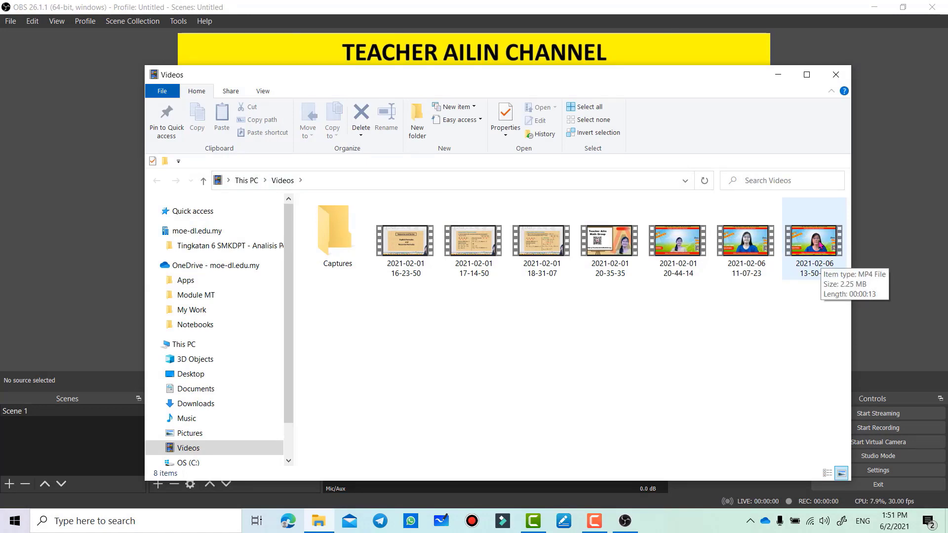
{"action": "double_click", "coordinate": [819, 244]}
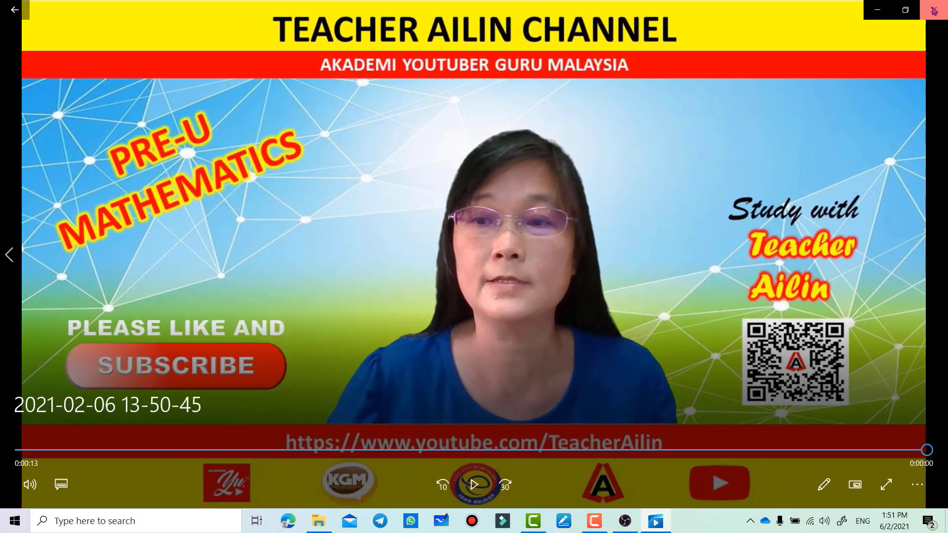
{"action": "left_click", "coordinate": [933, 10]}
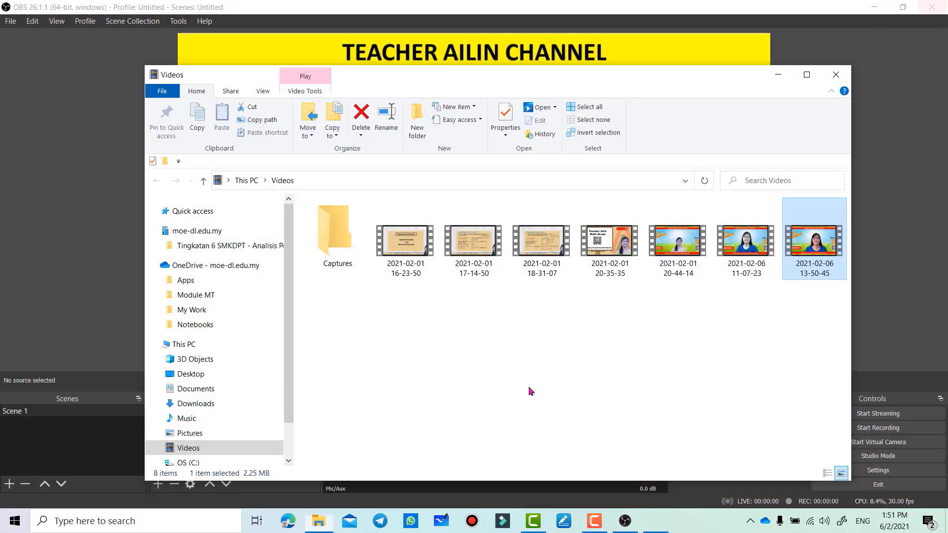
{"action": "left_click", "coordinate": [836, 75]}
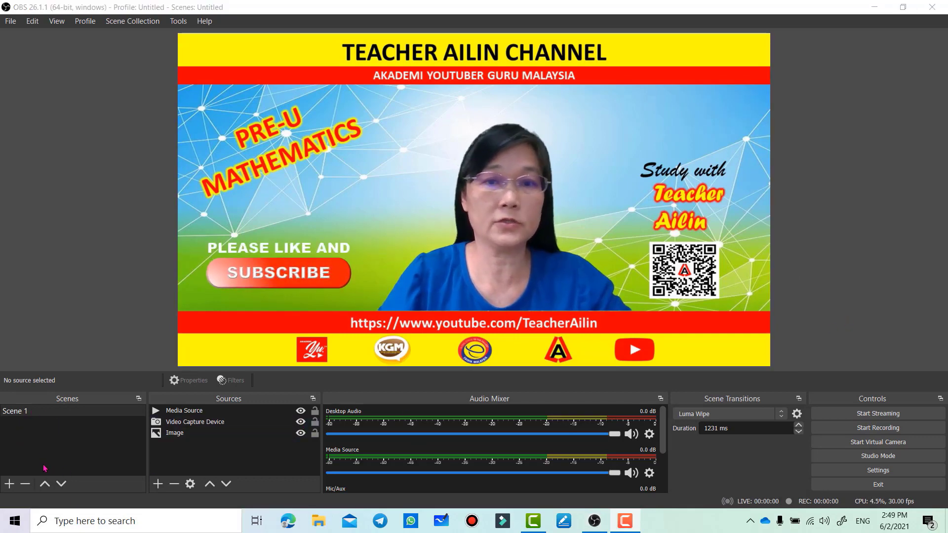
- Duplicate Scene 1, accepting the suggested name for the copy
{"action": "left_click", "coordinate": [33, 410]}
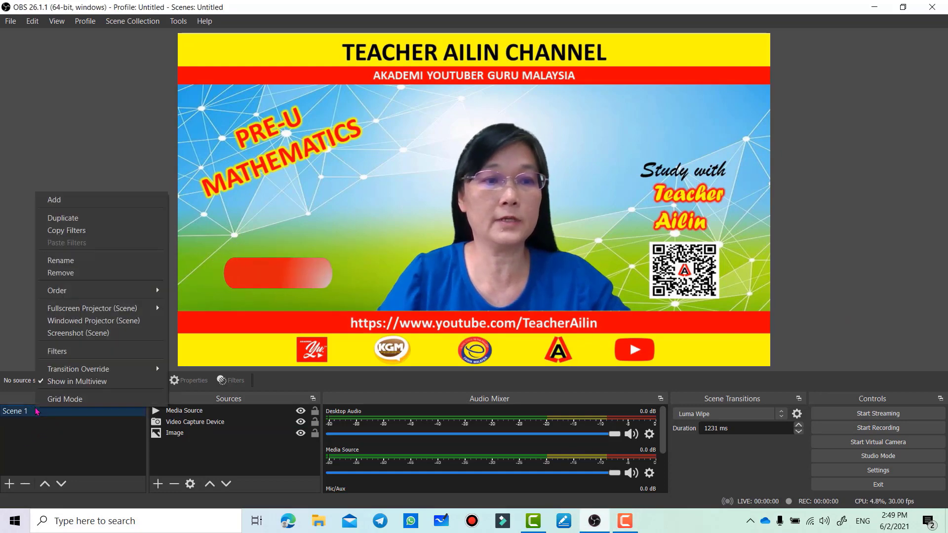
{"action": "right_click", "coordinate": [36, 410]}
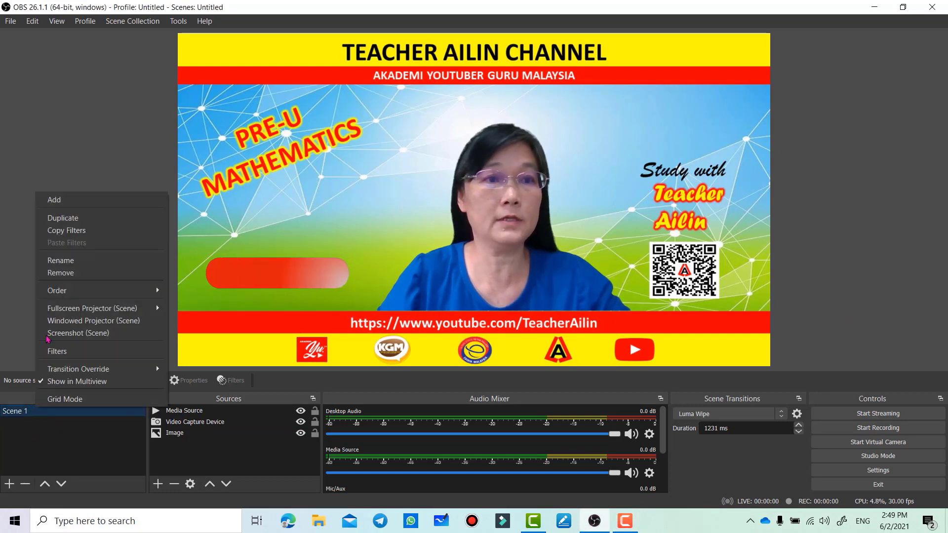
{"action": "left_click", "coordinate": [63, 221]}
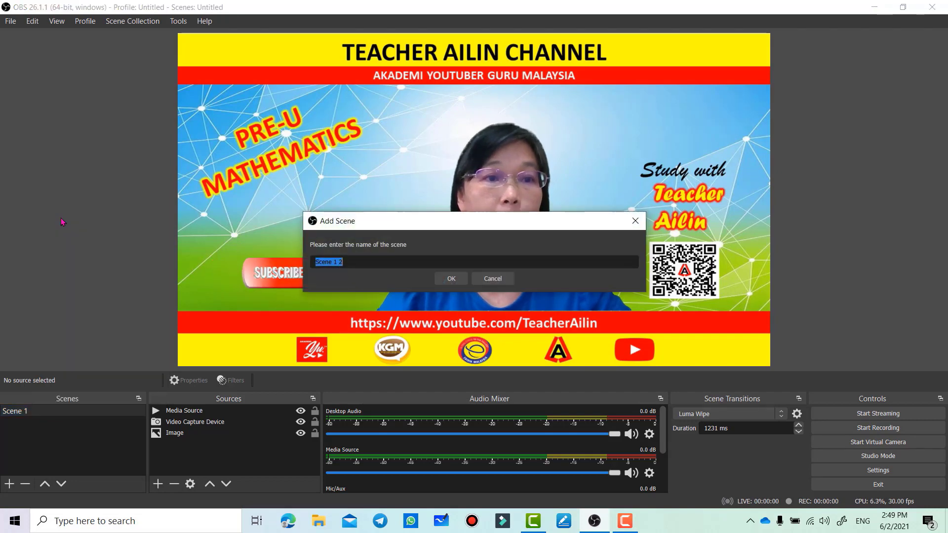
{"action": "left_click", "coordinate": [452, 278]}
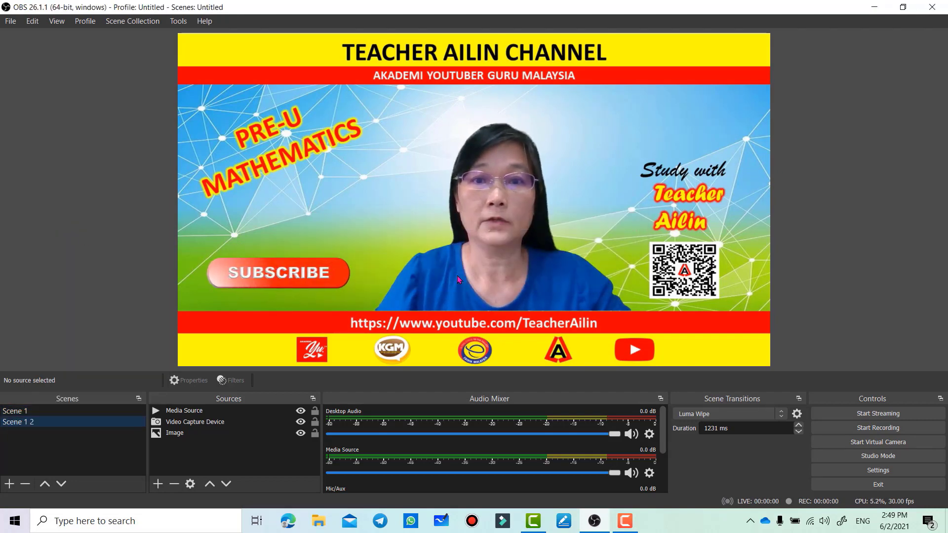
- Rename the duplicated scene to Scene 2
{"action": "right_click", "coordinate": [37, 425]}
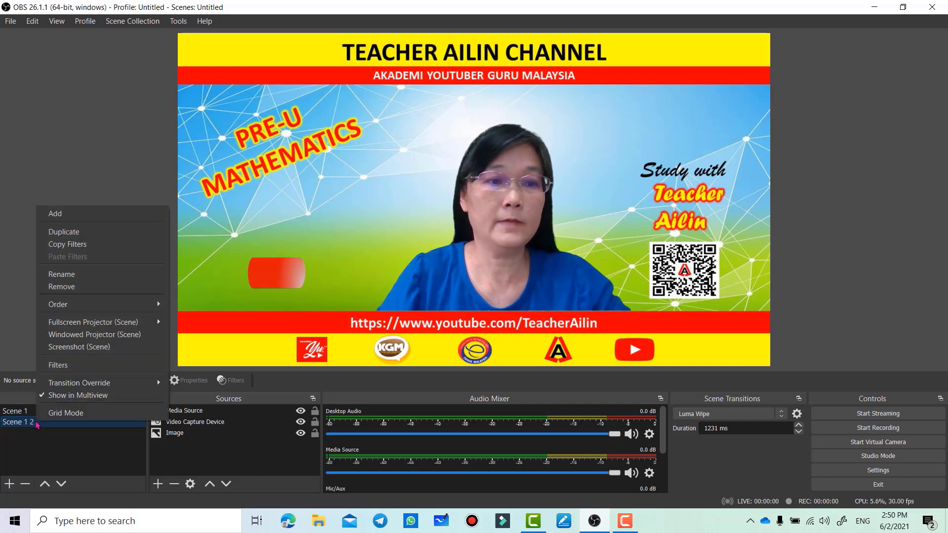
{"action": "left_click", "coordinate": [65, 275]}
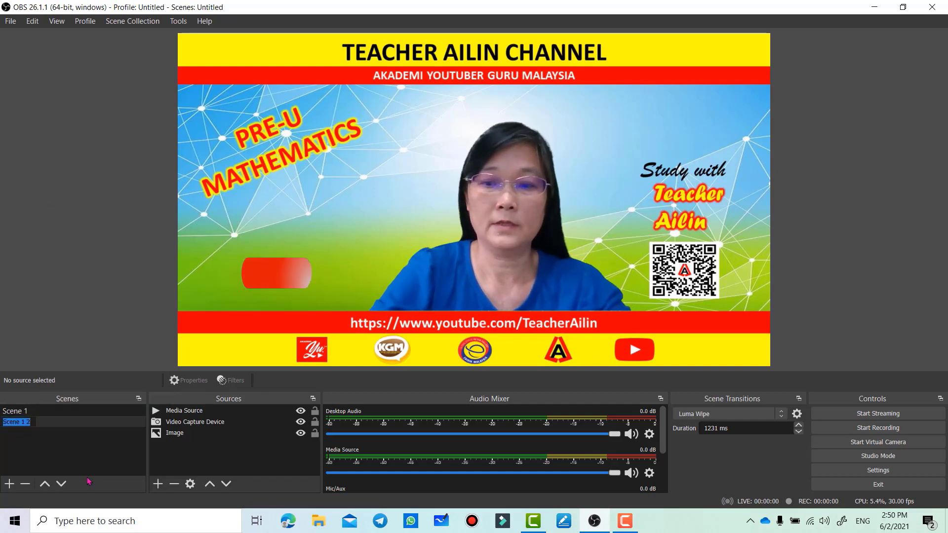
{"action": "key", "text": "Right"}
{"action": "key", "text": "BackSpace"}
{"action": "key", "text": "BackSpace"}
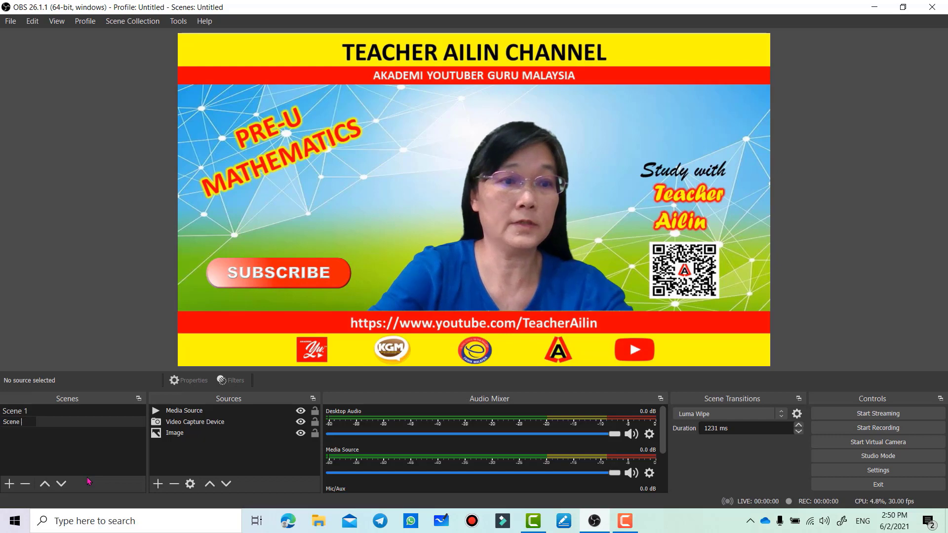
{"action": "type", "text": "2"}
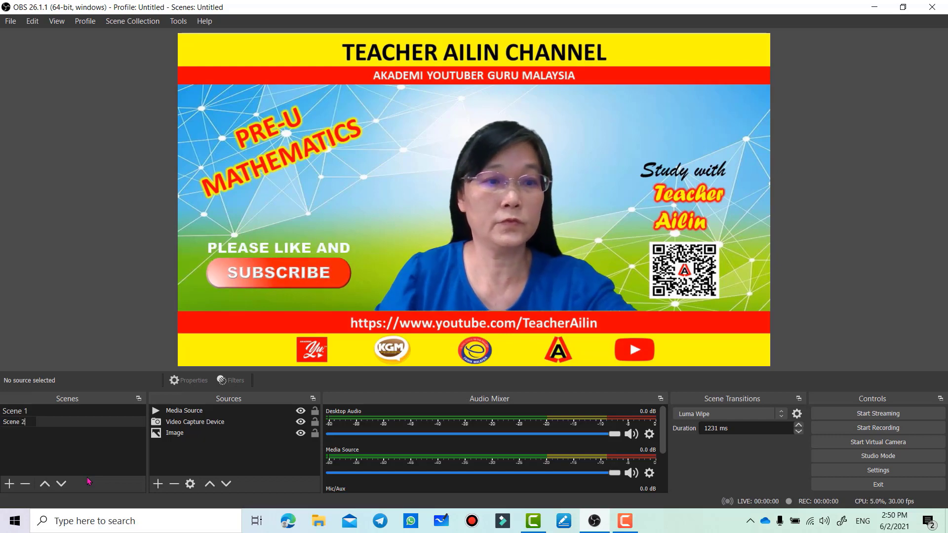
{"action": "key", "text": "Return"}
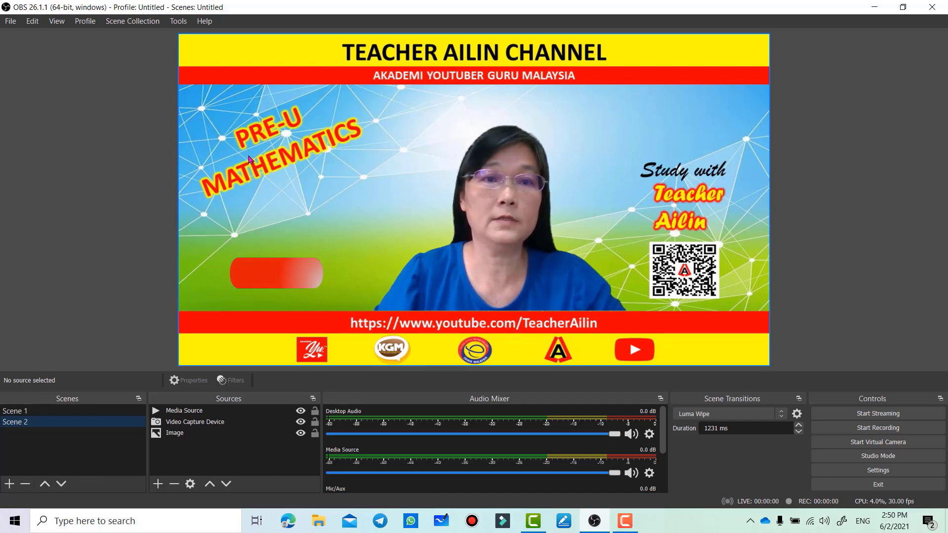
- Remove the background image and the subscribe-button media source from Scene 2, confirming both removals
{"action": "left_click", "coordinate": [175, 434]}
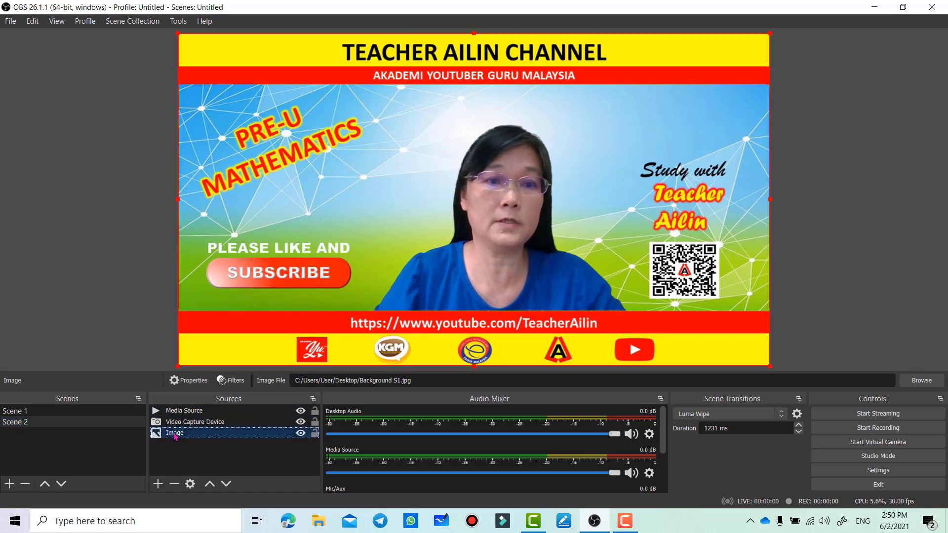
{"action": "right_click", "coordinate": [178, 433]}
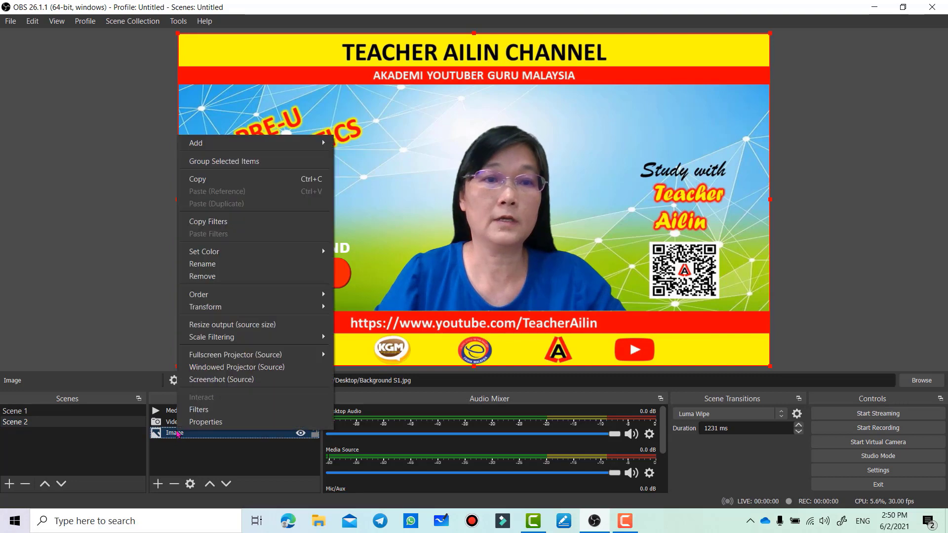
{"action": "left_click", "coordinate": [210, 278]}
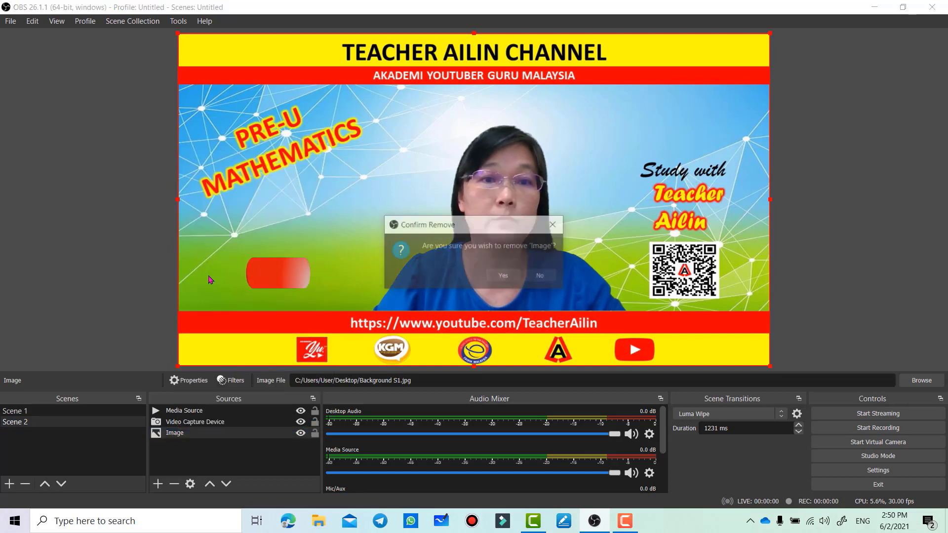
{"action": "left_click", "coordinate": [501, 275]}
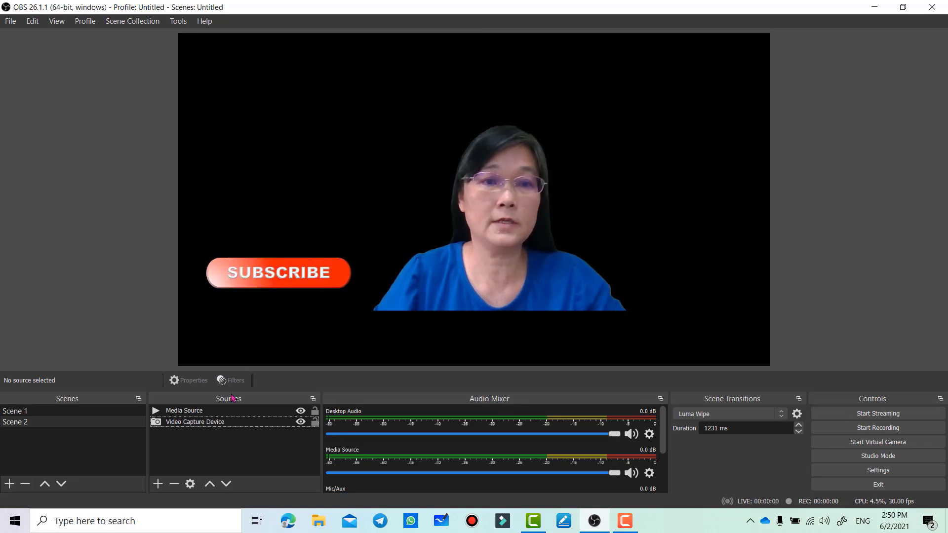
{"action": "left_click", "coordinate": [183, 413]}
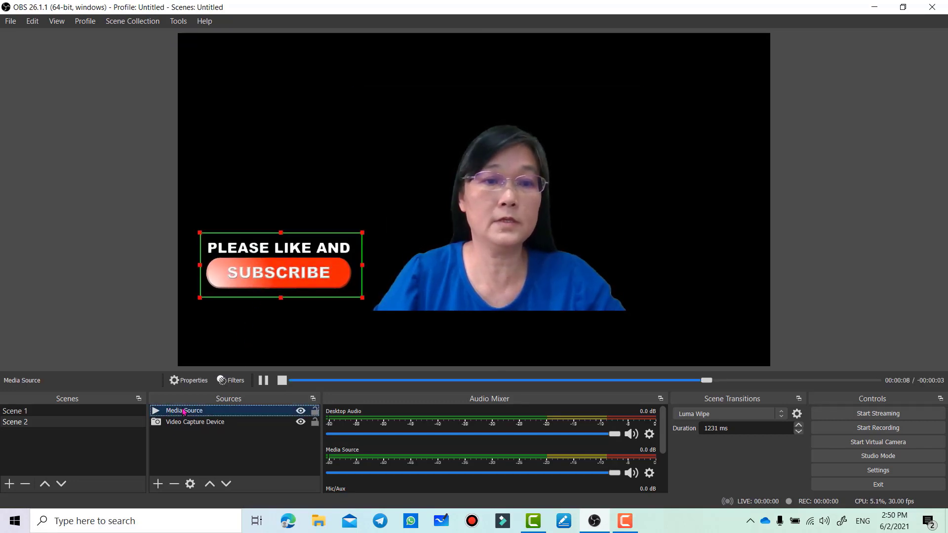
{"action": "right_click", "coordinate": [184, 413]}
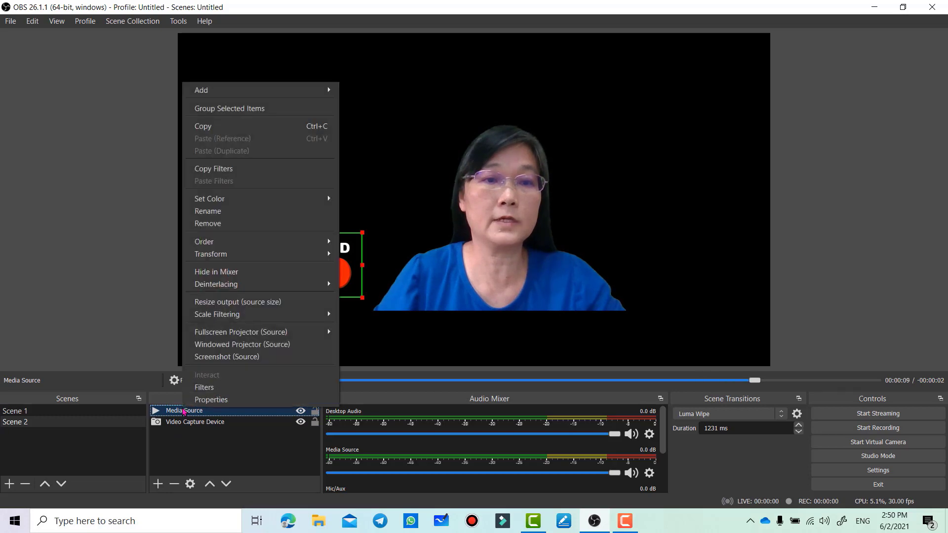
{"action": "left_click", "coordinate": [219, 226]}
{"action": "left_click", "coordinate": [512, 275]}
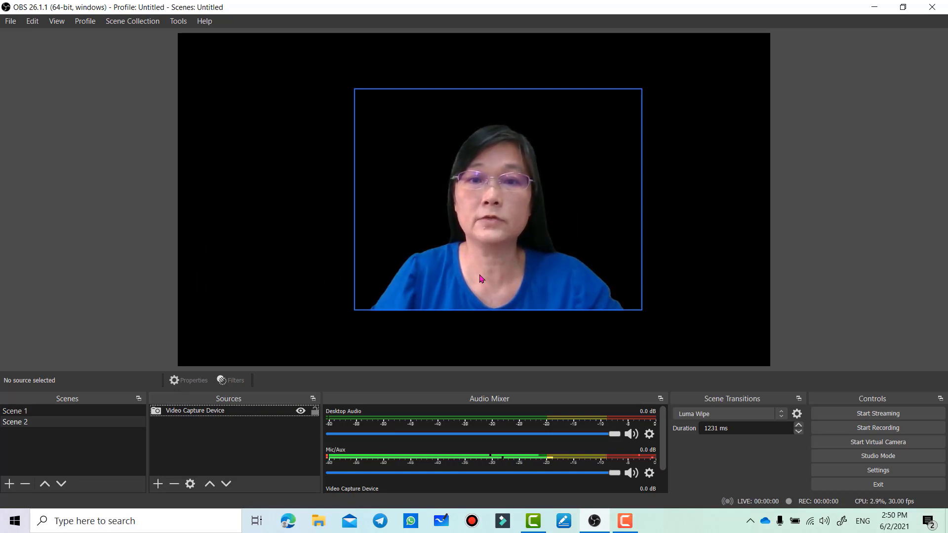
- Shrink the webcam source and place it in the lower-right corner of the Scene 2 canvas
{"action": "left_click_drag", "start_coordinate": [482, 279], "coordinate": [609, 304]}
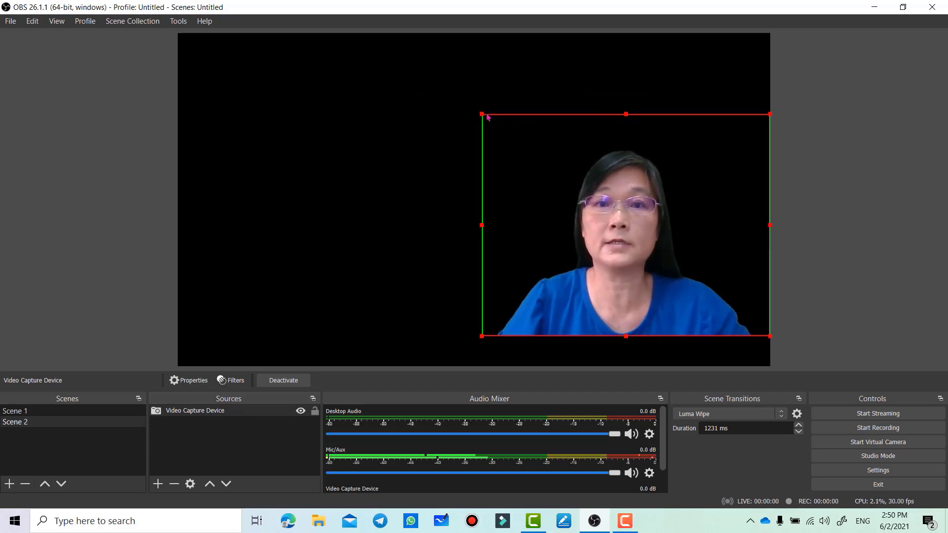
{"action": "left_click_drag", "start_coordinate": [480, 111], "coordinate": [637, 252]}
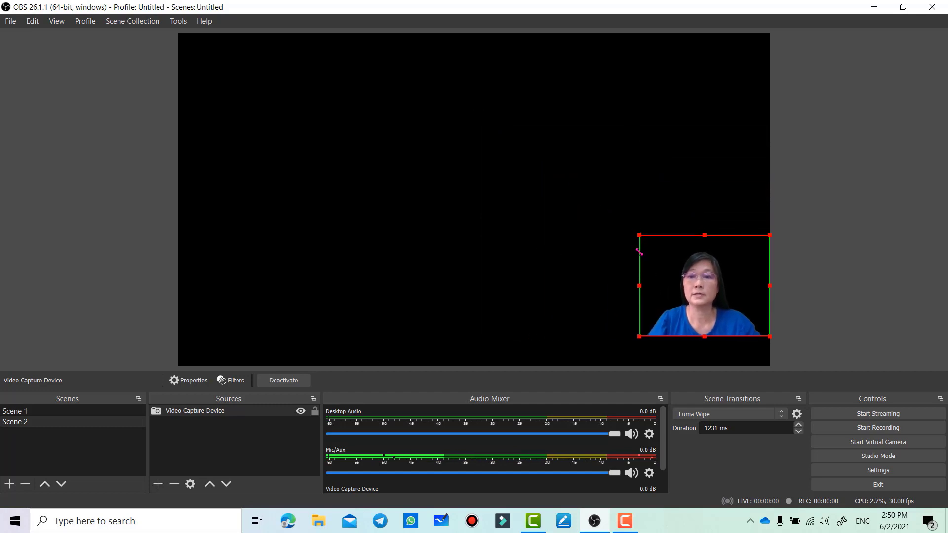
{"action": "left_click_drag", "start_coordinate": [699, 306], "coordinate": [699, 309]}
{"action": "left_click", "coordinate": [340, 151]}
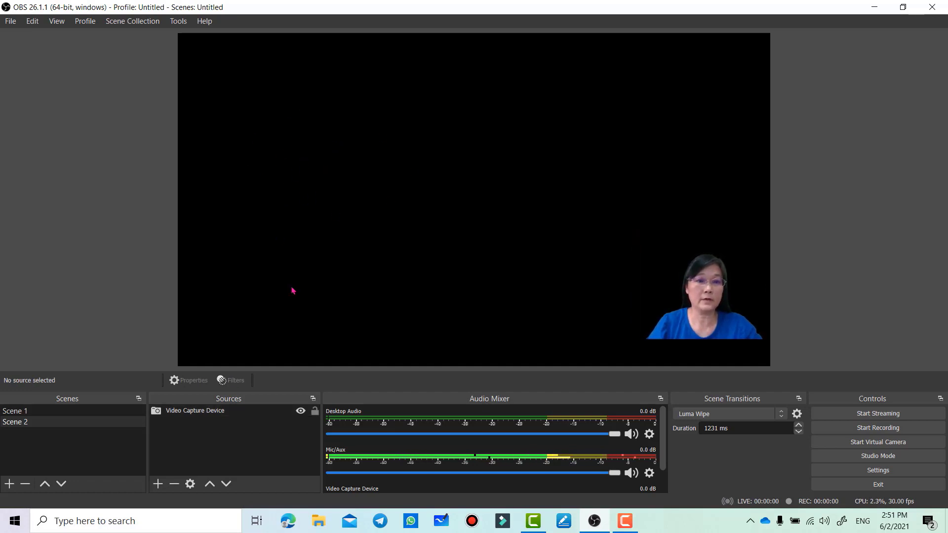
- Add a new image source to Scene 2 with the suggested name, using Background.jpg from the Desktop
{"action": "left_click", "coordinate": [158, 485]}
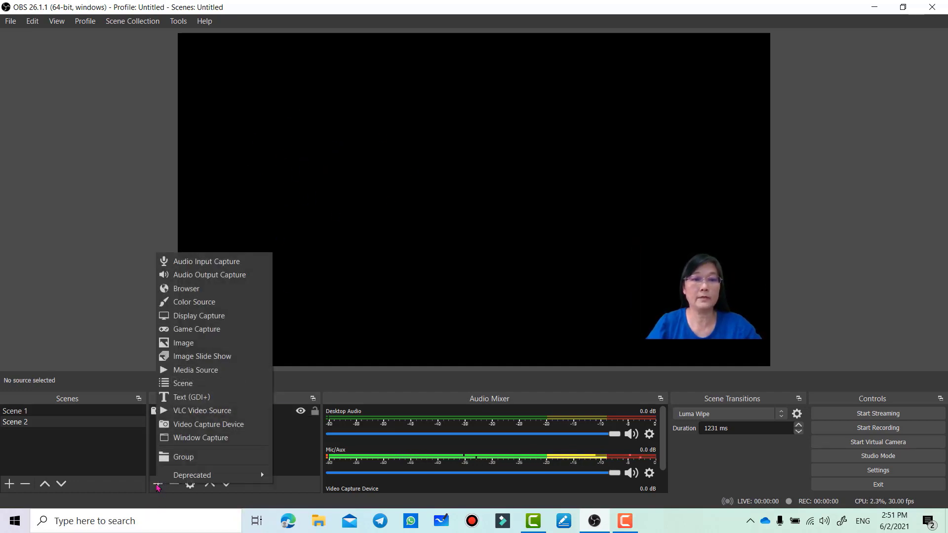
{"action": "left_click", "coordinate": [213, 344]}
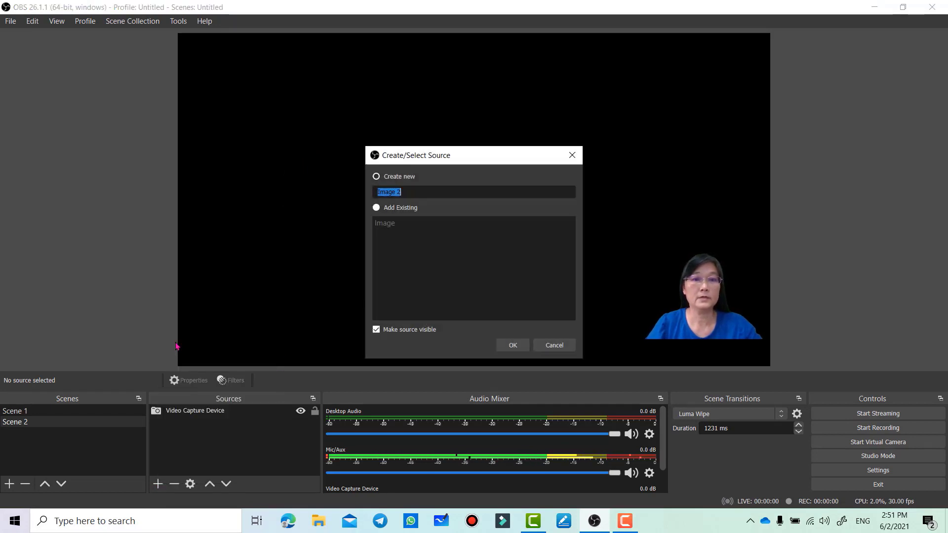
{"action": "left_click", "coordinate": [513, 345]}
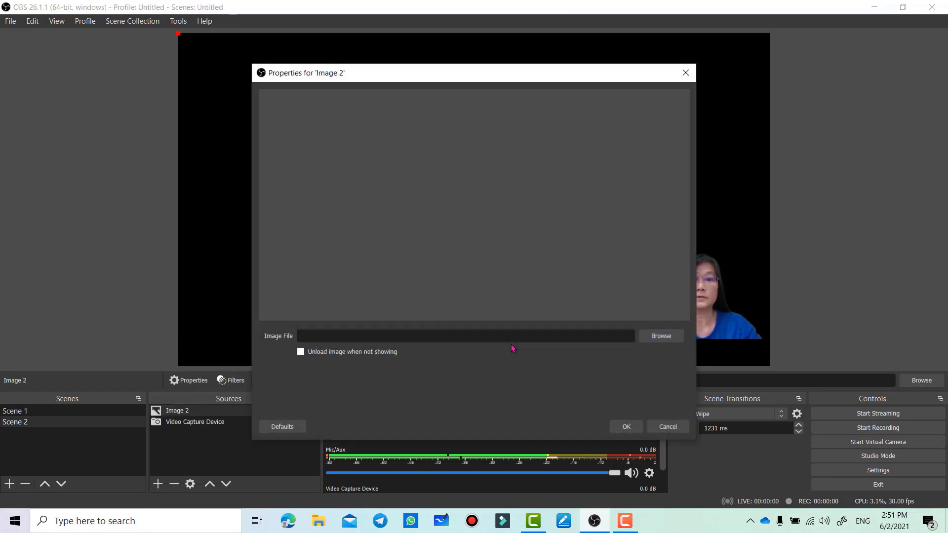
{"action": "left_click", "coordinate": [662, 336]}
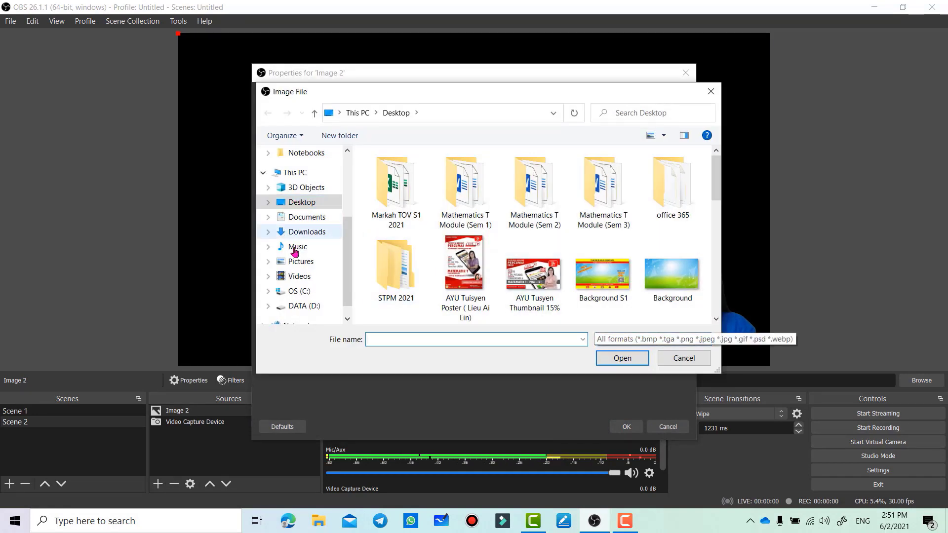
{"action": "left_click", "coordinate": [675, 273]}
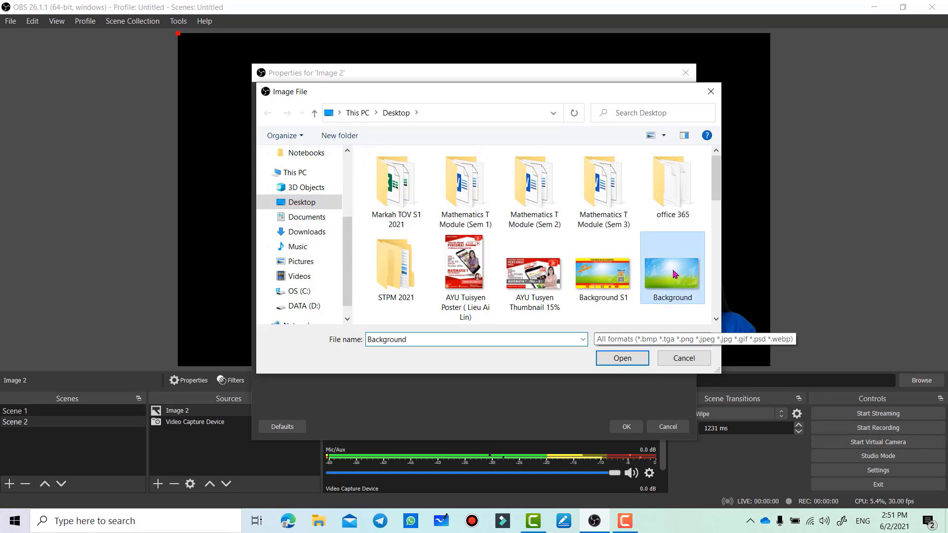
{"action": "left_click", "coordinate": [618, 361]}
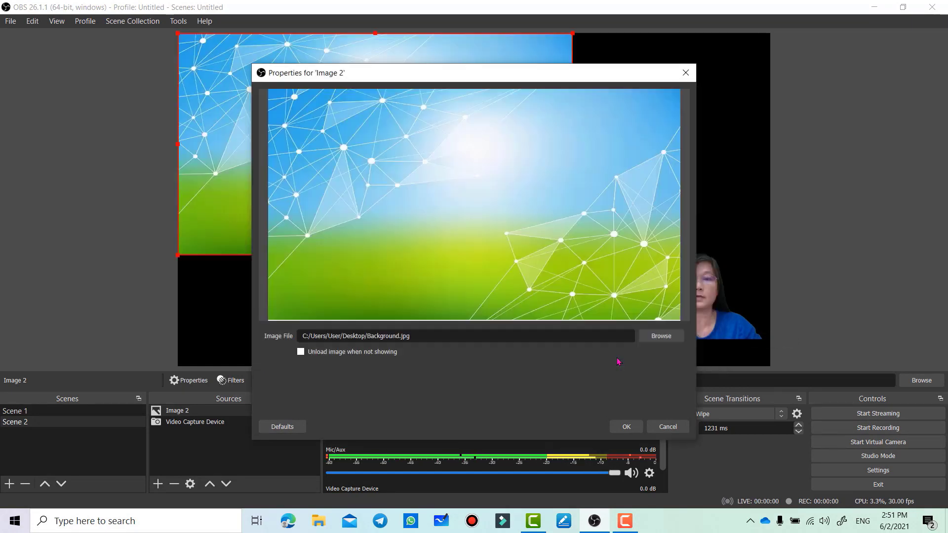
{"action": "left_click", "coordinate": [626, 427]}
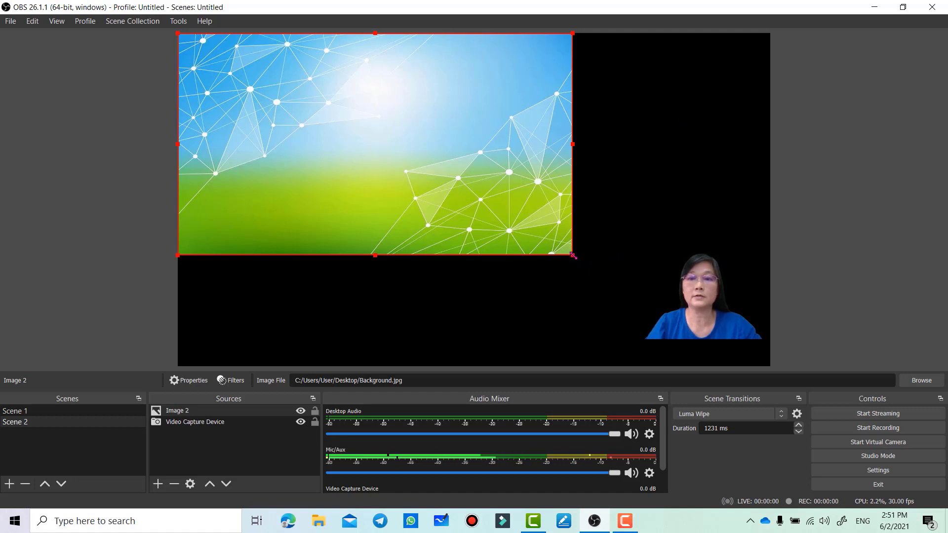
- Enlarge the new background image to fill the canvas and lock it beneath the webcam source
{"action": "left_click_drag", "start_coordinate": [571, 253], "coordinate": [742, 366]}
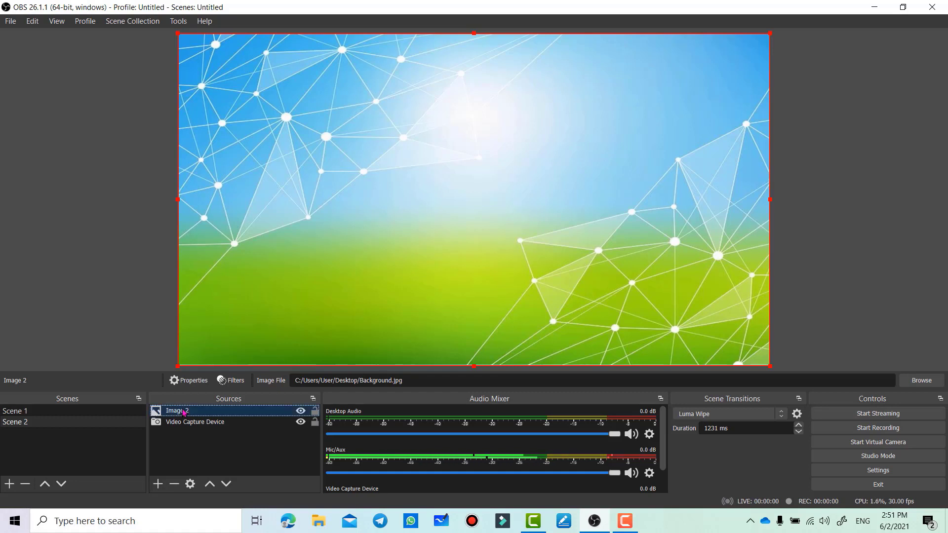
{"action": "mouse_move", "coordinate": [184, 418]}
{"action": "left_mouse_down"}
{"action": "mouse_move", "coordinate": [179, 427]}
{"action": "mouse_move", "coordinate": [189, 416]}
{"action": "left_mouse_up"}
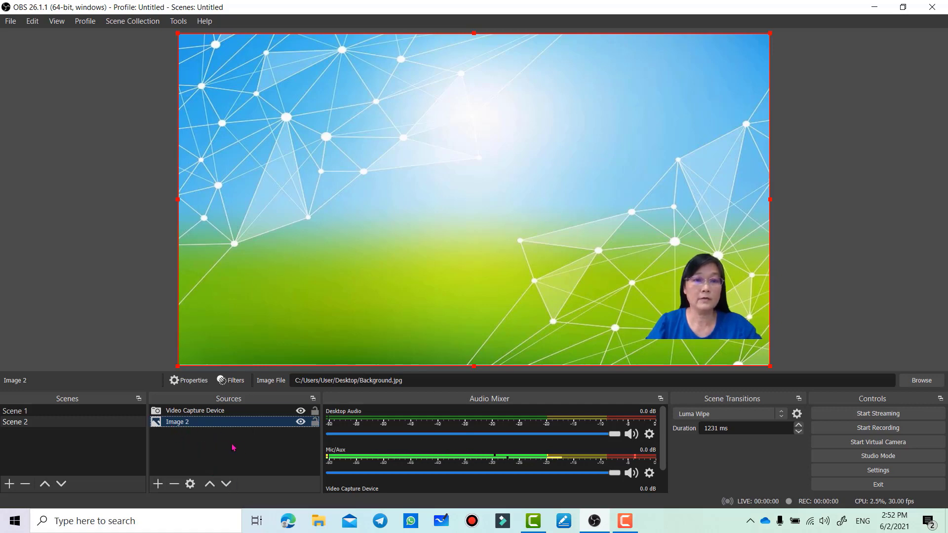
{"action": "left_click", "coordinate": [314, 423]}
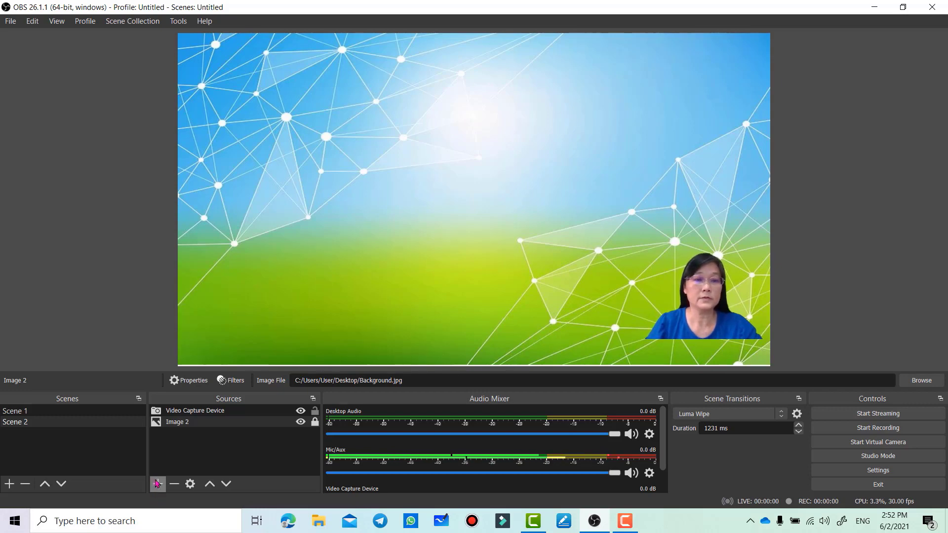
- Add a Text (GDI+) source to Scene 2 reading "Pre-U Mathematics By Teacher" followed by the teacher's name
{"action": "left_click", "coordinate": [157, 484]}
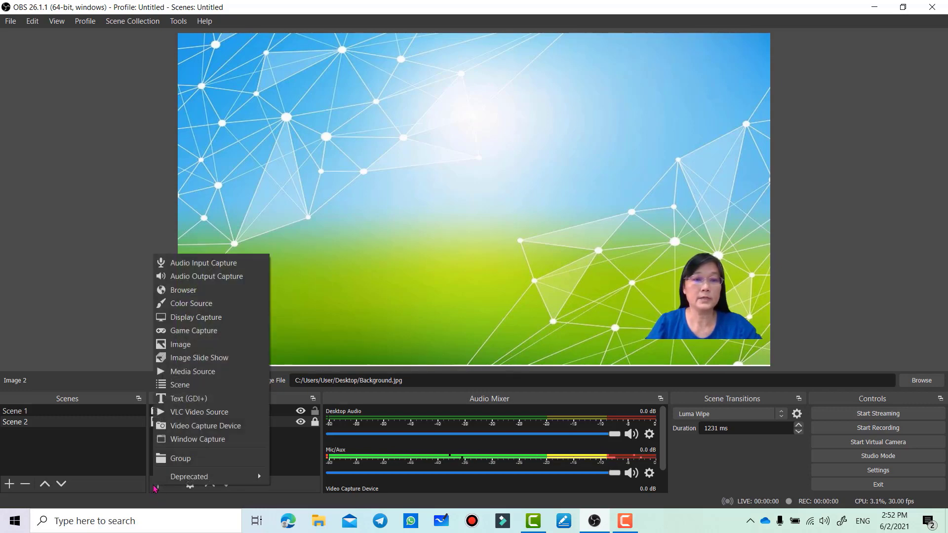
{"action": "left_click", "coordinate": [197, 400]}
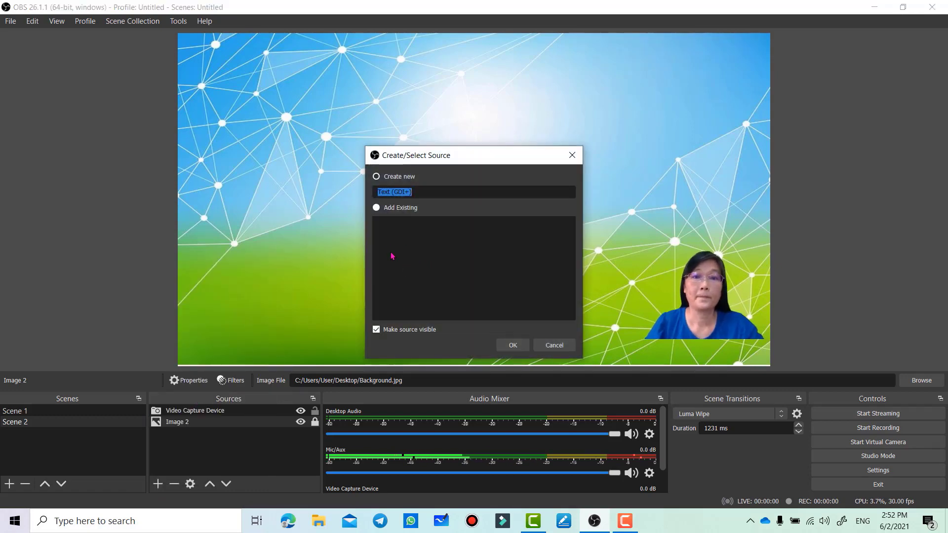
{"action": "left_click", "coordinate": [516, 346]}
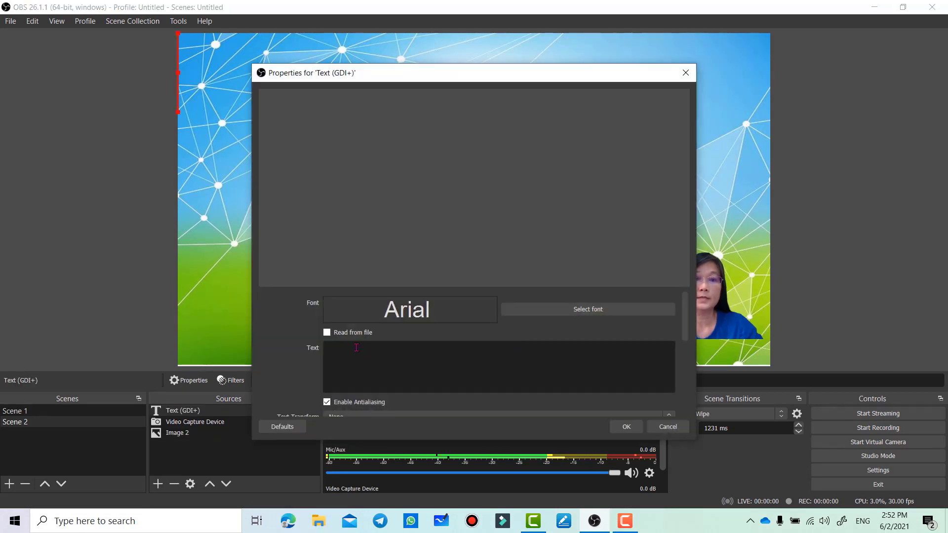
{"action": "left_click", "coordinate": [412, 390]}
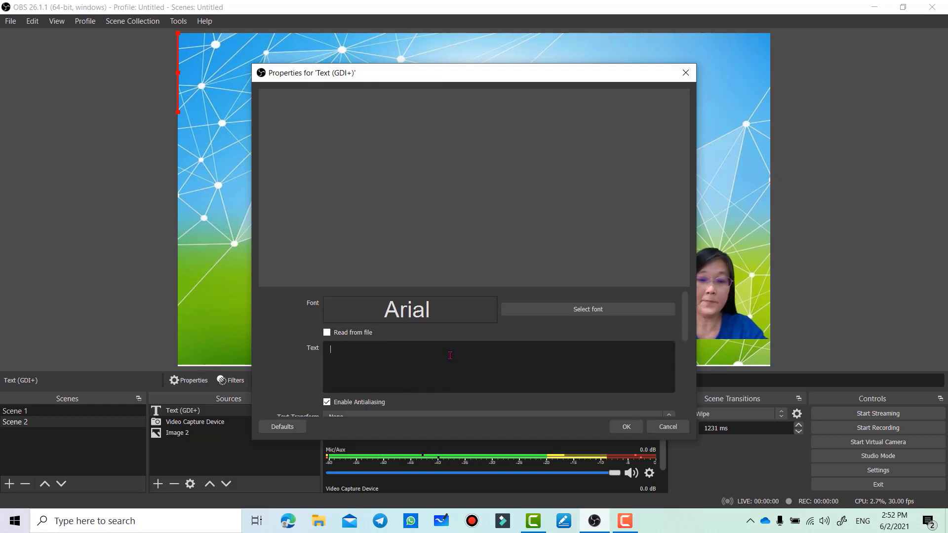
{"action": "type", "text": "Pre"}
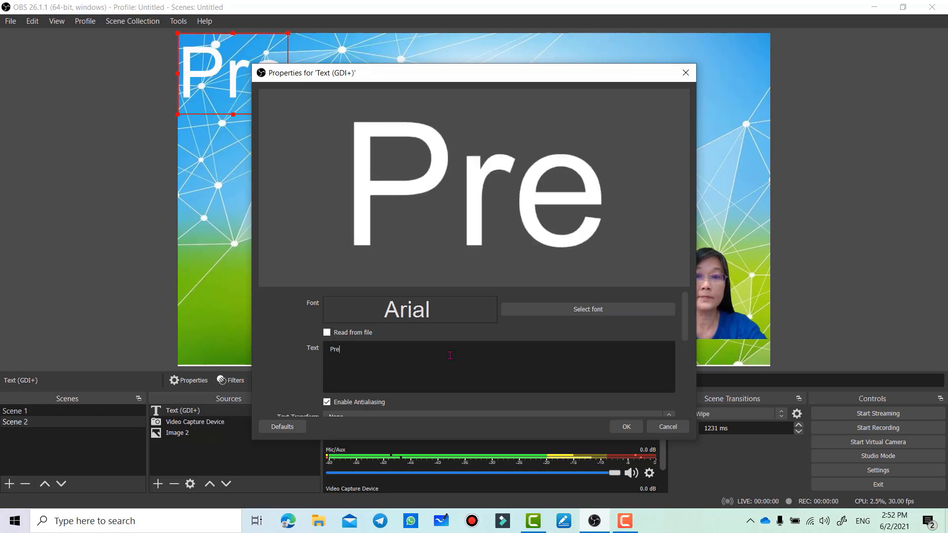
{"action": "type", "text": "-U"}
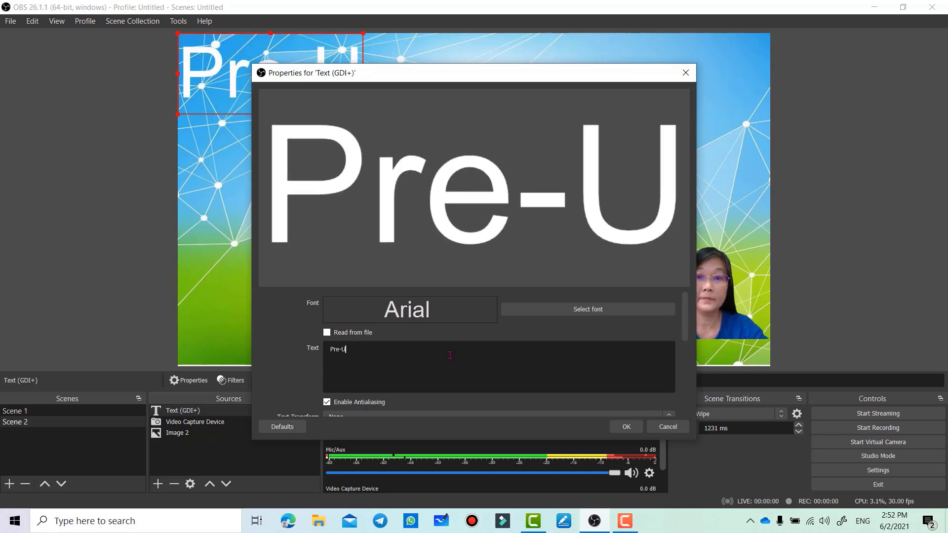
{"action": "type", "text": " Mathem"}
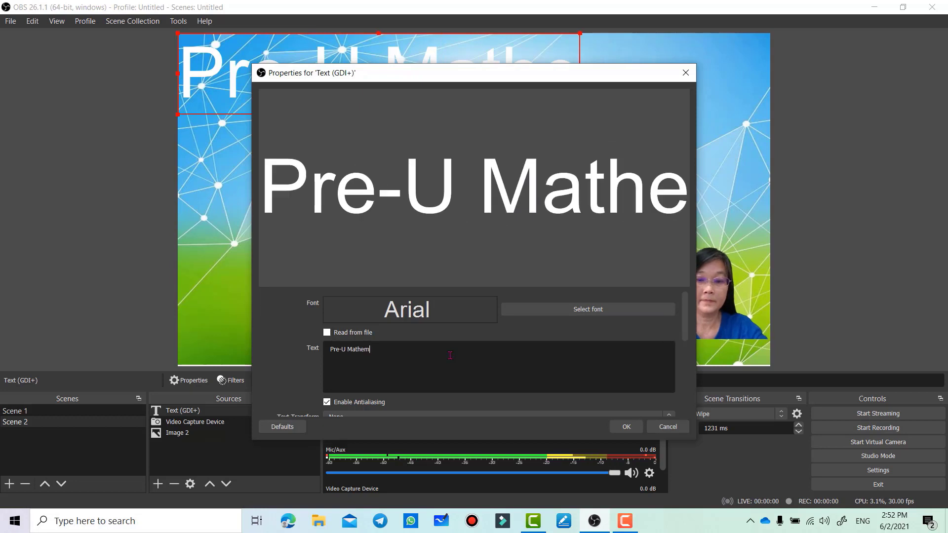
{"action": "type", "text": "ati"}
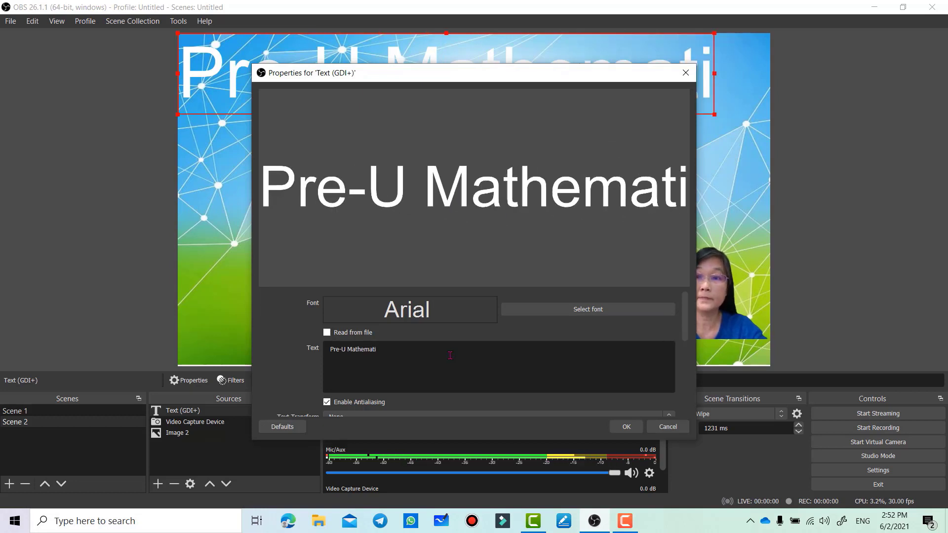
{"action": "type", "text": "cs By"}
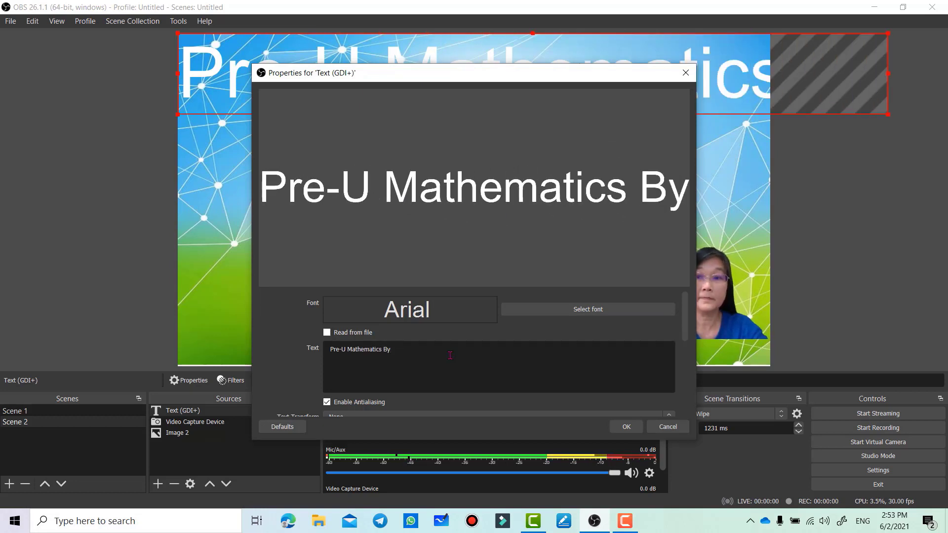
{"action": "type", "text": " Teach"}
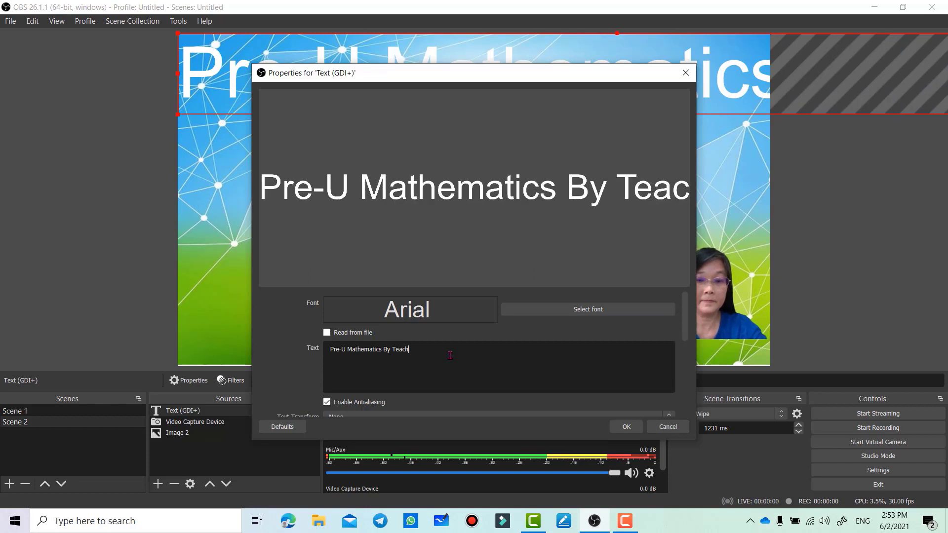
{"action": "type", "text": "er Ailin"}
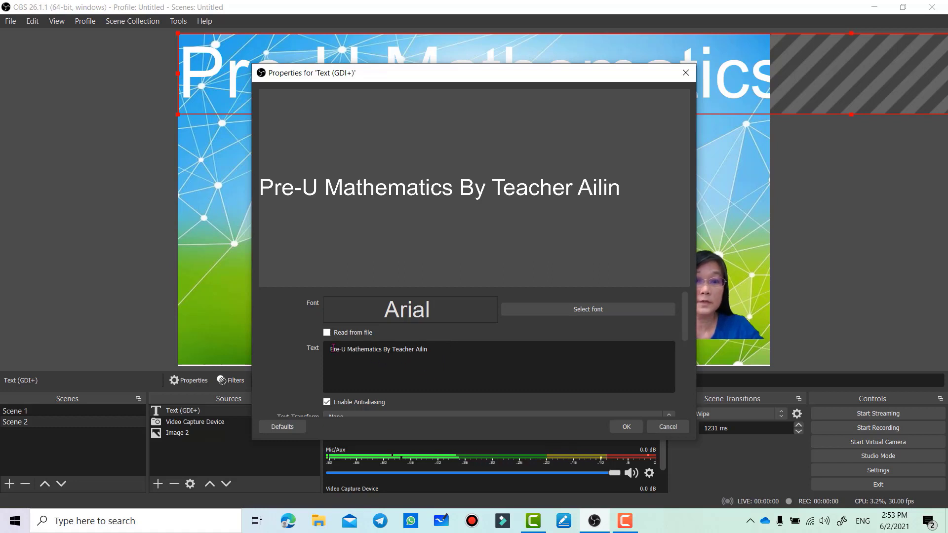
- Copy the whole text phrase and paste it twice more on the same line, separated by spaces
{"action": "left_click_drag", "start_coordinate": [330, 349], "coordinate": [417, 352]}
{"action": "key", "text": "ctrl+c"}
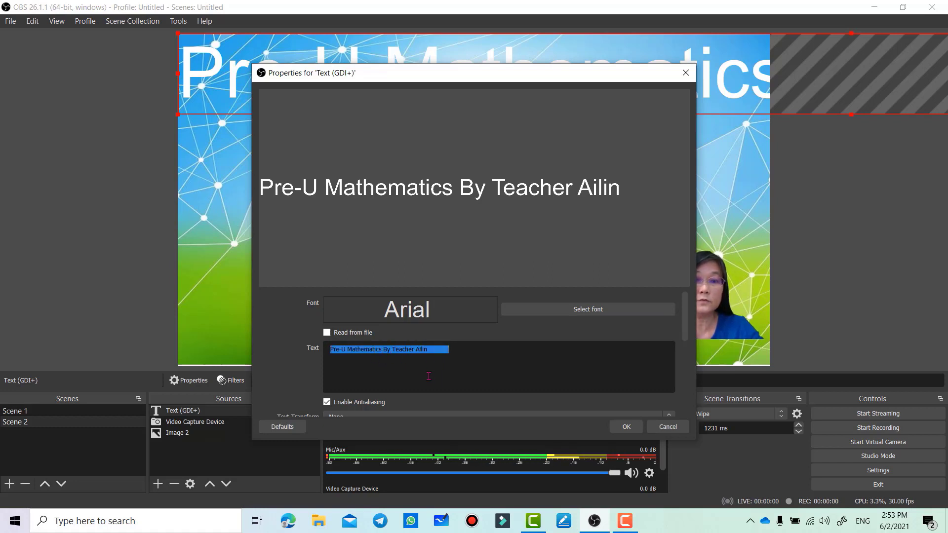
{"action": "left_click", "coordinate": [464, 352]}
{"action": "key", "text": "ctrl+v"}
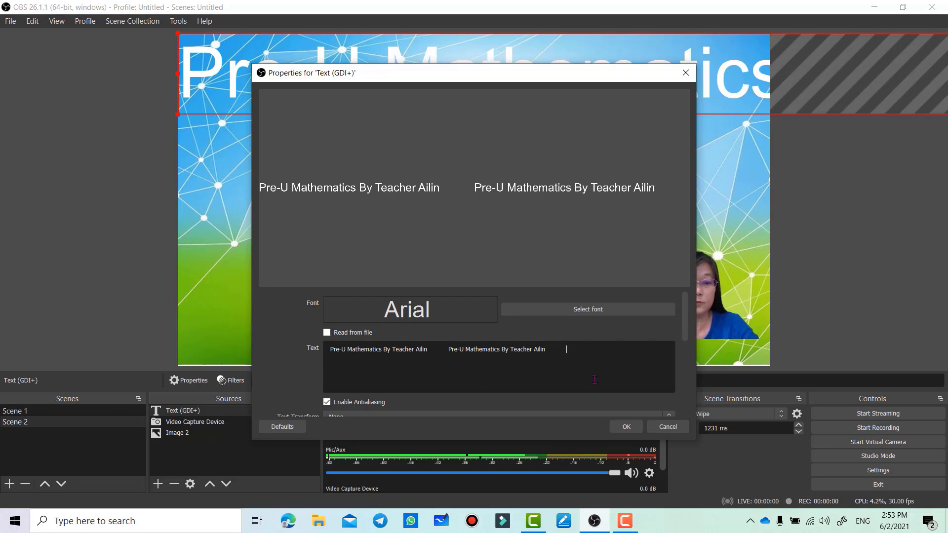
{"action": "key", "text": "ctrl+v"}
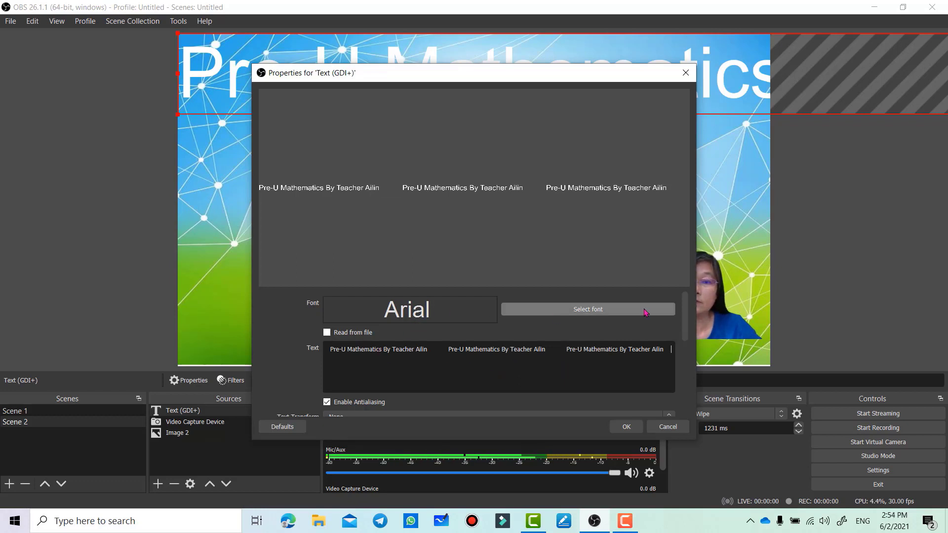
- Confirm Arial Regular at size 256 as the text font and white (#ffffff) as the text color
{"action": "left_click", "coordinate": [623, 310]}
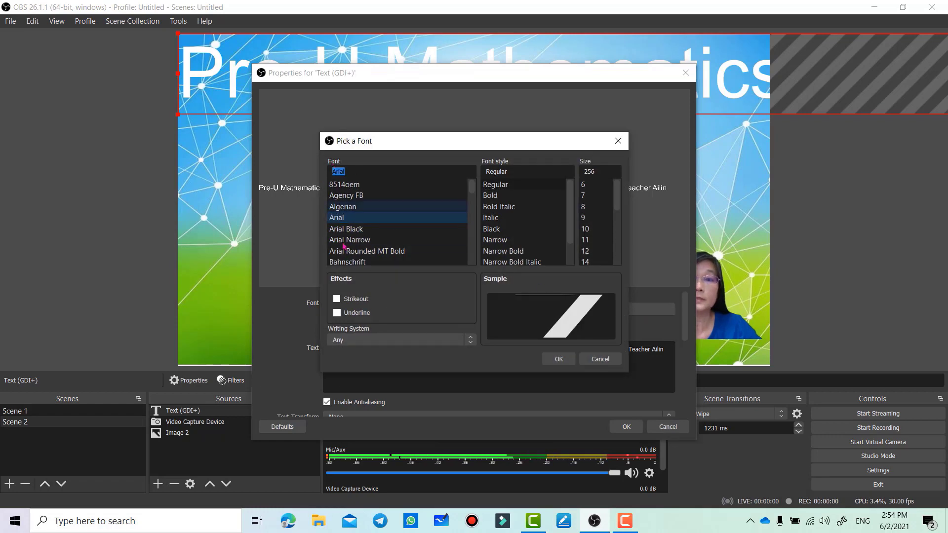
{"action": "left_click", "coordinate": [559, 359]}
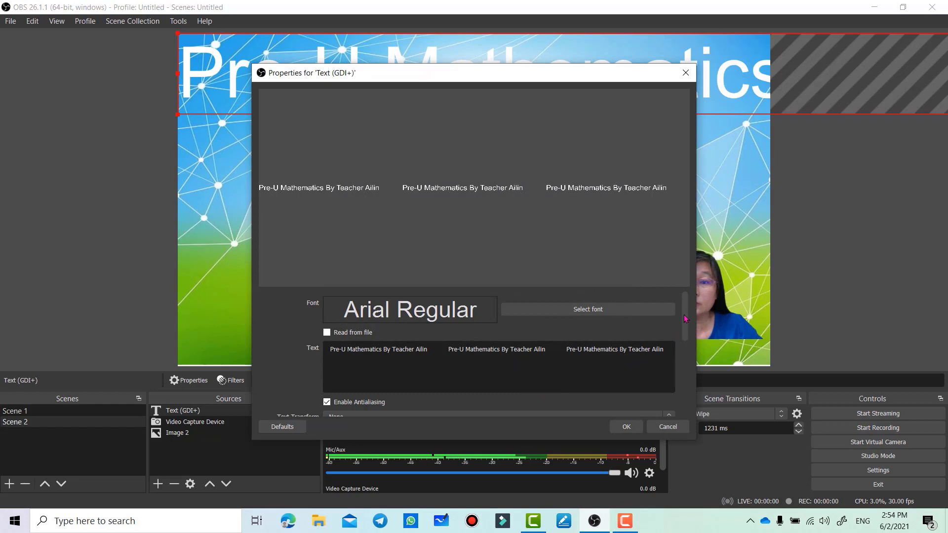
{"action": "left_click_drag", "start_coordinate": [688, 314], "coordinate": [692, 350]}
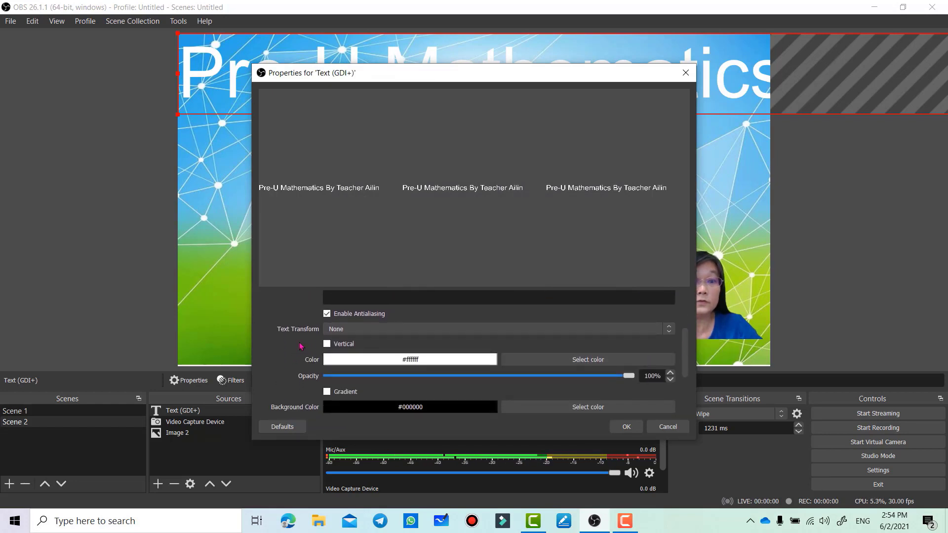
{"action": "left_click", "coordinate": [571, 362]}
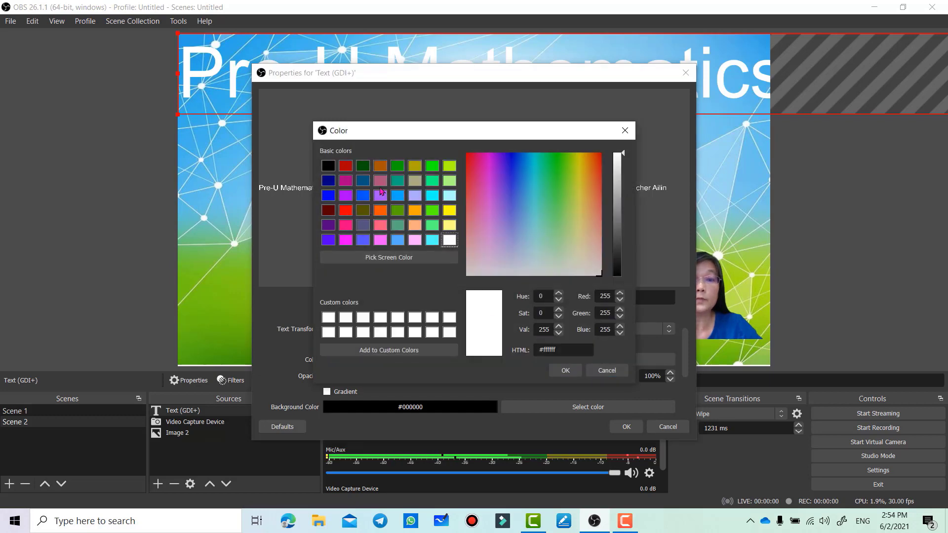
{"action": "left_click", "coordinate": [566, 371]}
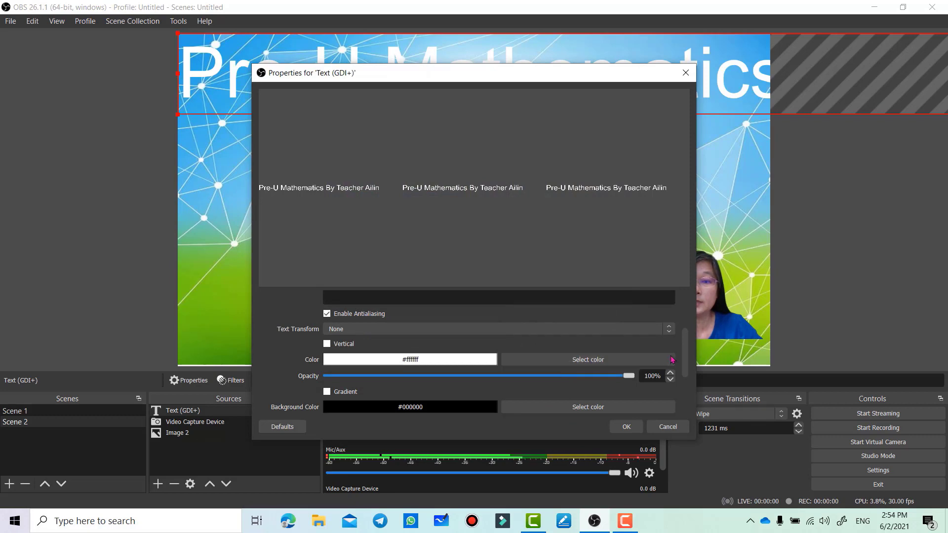
- Give the text a red (#ff0000) background at 100% opacity and apply the source properties
{"action": "scroll", "coordinate": [684, 353], "scroll_direction": "down", "scroll_amount": 3}
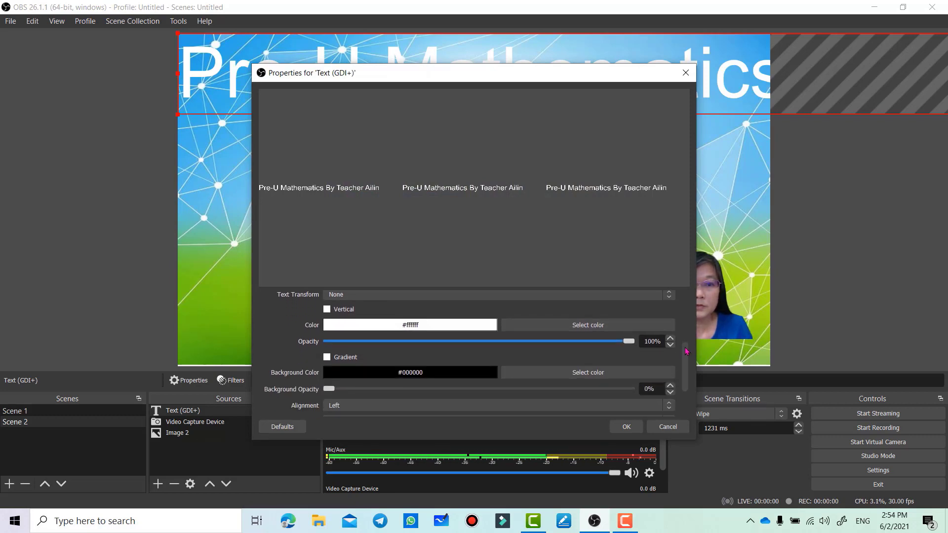
{"action": "scroll", "coordinate": [687, 351], "scroll_direction": "down", "scroll_amount": 2}
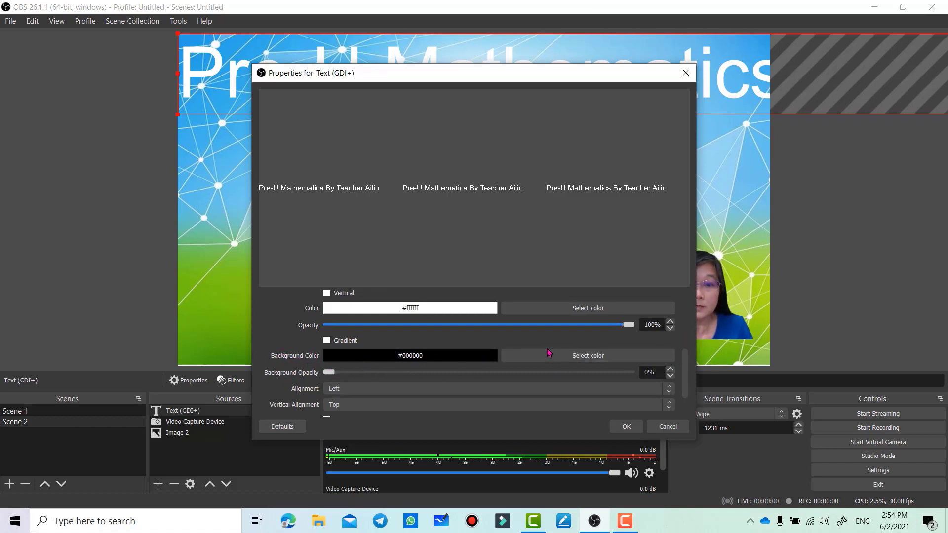
{"action": "left_click", "coordinate": [575, 355]}
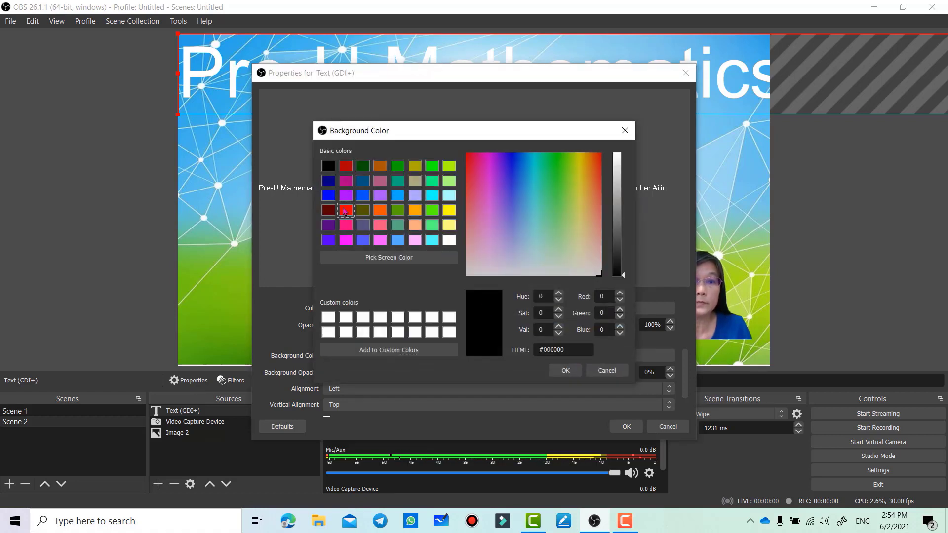
{"action": "left_click", "coordinate": [346, 211]}
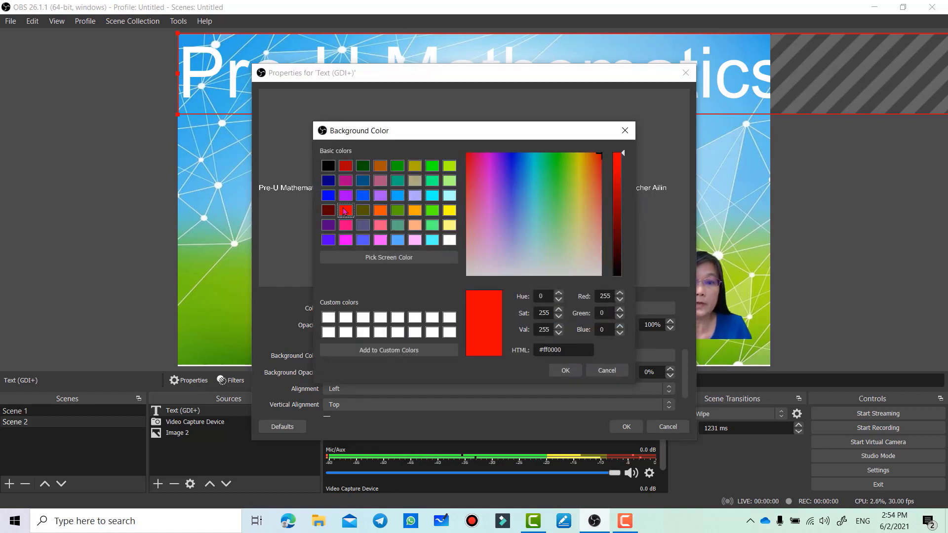
{"action": "left_click", "coordinate": [567, 370]}
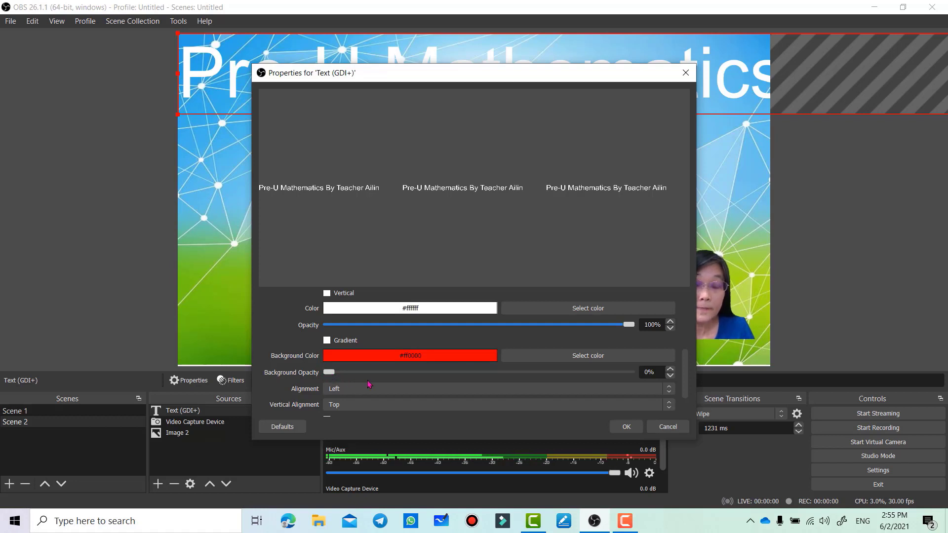
{"action": "left_click_drag", "start_coordinate": [329, 375], "coordinate": [652, 375]}
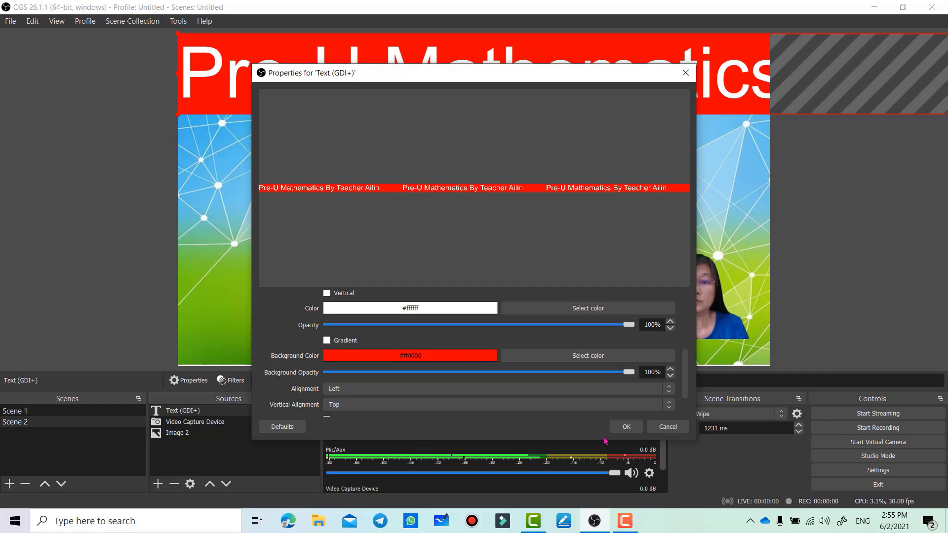
{"action": "left_click", "coordinate": [627, 428]}
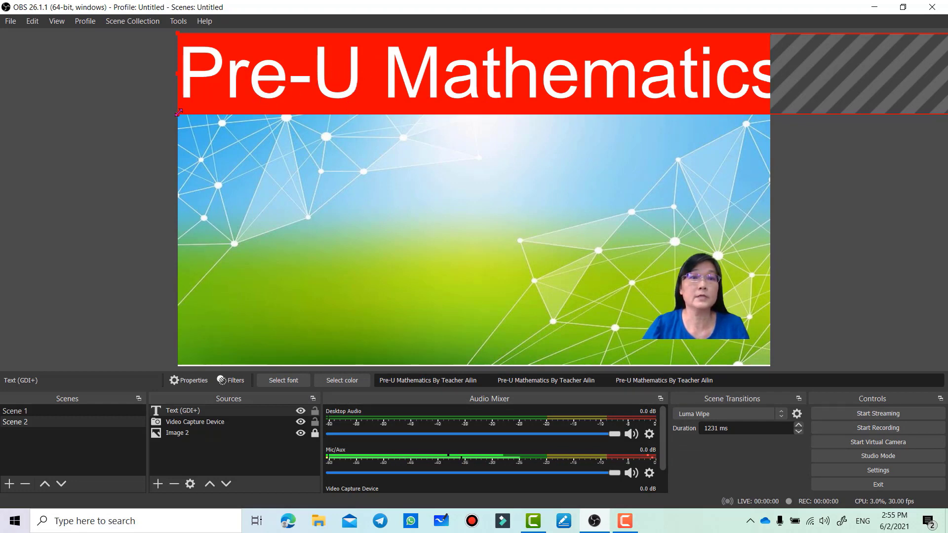
- Shrink the red text banner and place it along the canvas's bottom edge, starting at the canvas's left edge
{"action": "left_click_drag", "start_coordinate": [178, 113], "coordinate": [552, 84]}
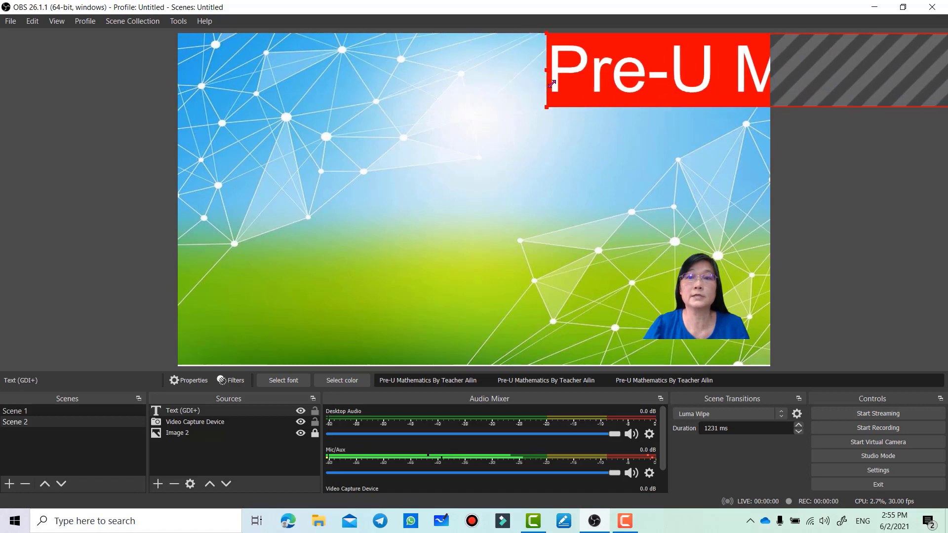
{"action": "left_click_drag", "start_coordinate": [636, 80], "coordinate": [339, 109]}
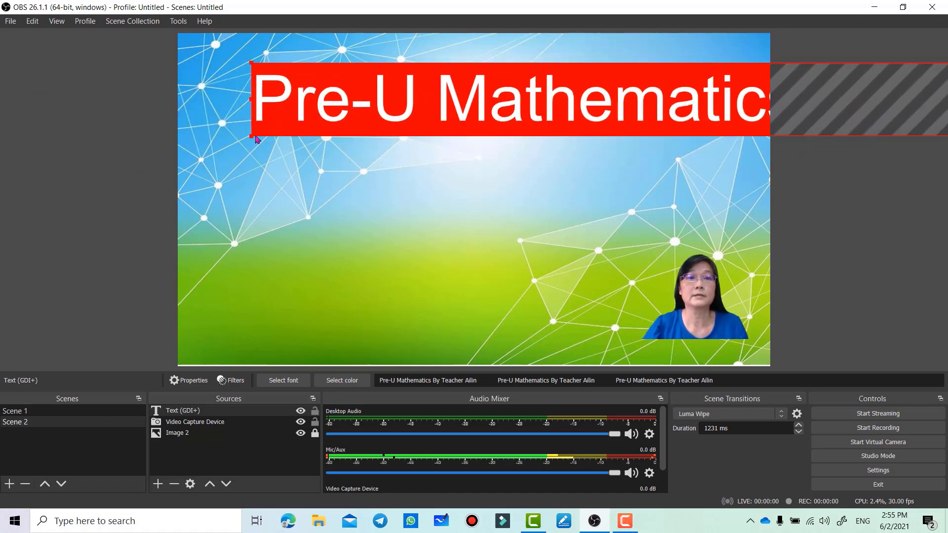
{"action": "left_click_drag", "start_coordinate": [249, 134], "coordinate": [610, 94]}
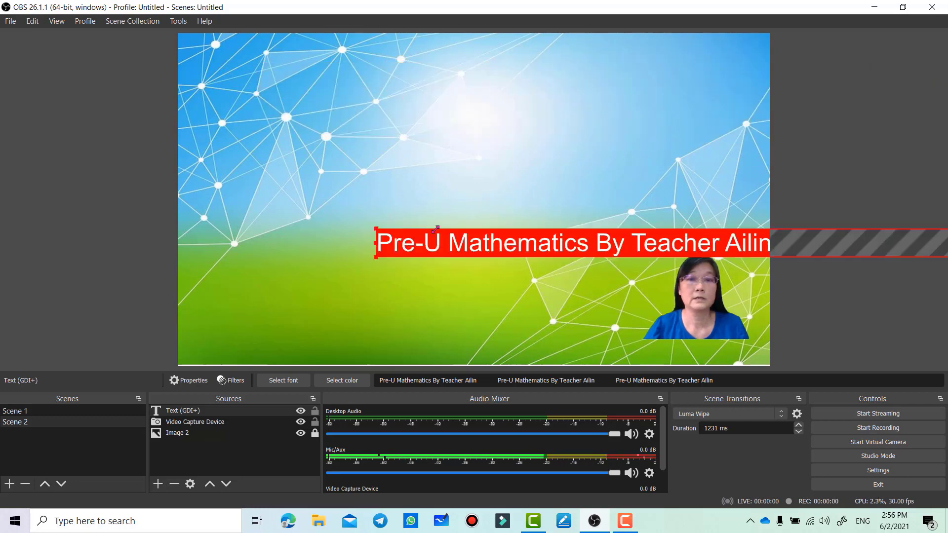
{"action": "left_click_drag", "start_coordinate": [438, 227], "coordinate": [434, 354]}
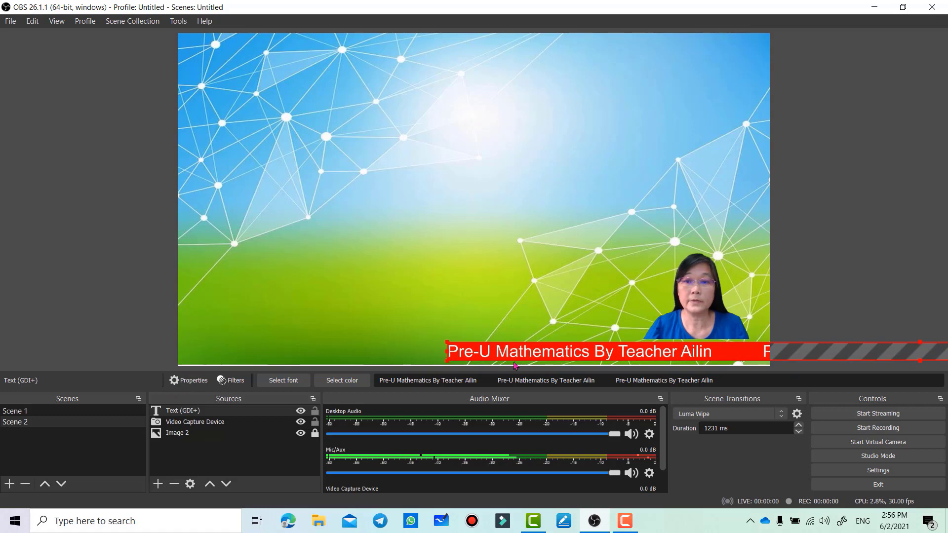
{"action": "left_click_drag", "start_coordinate": [523, 354], "coordinate": [266, 352]}
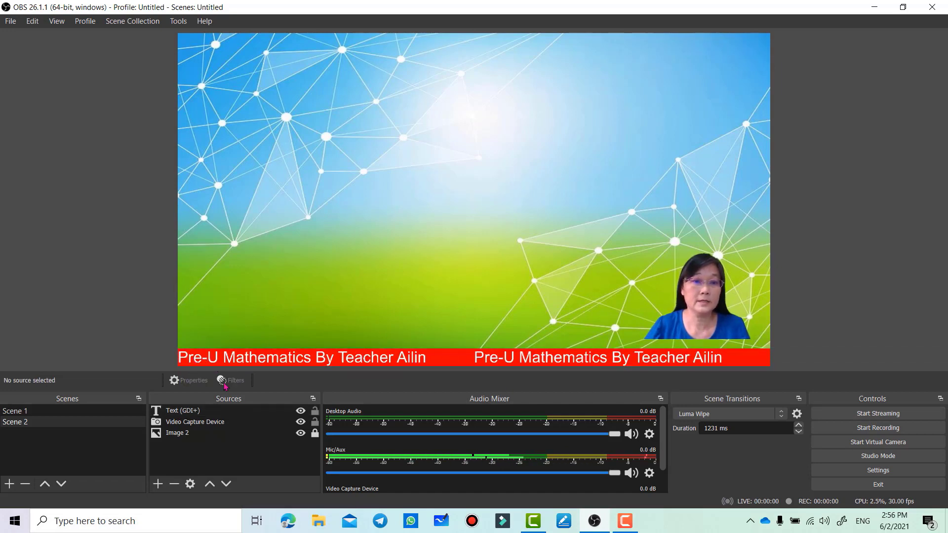
- Add a Scroll filter with the suggested name to the text source and set its horizontal speed to 500
{"action": "left_click", "coordinate": [177, 410]}
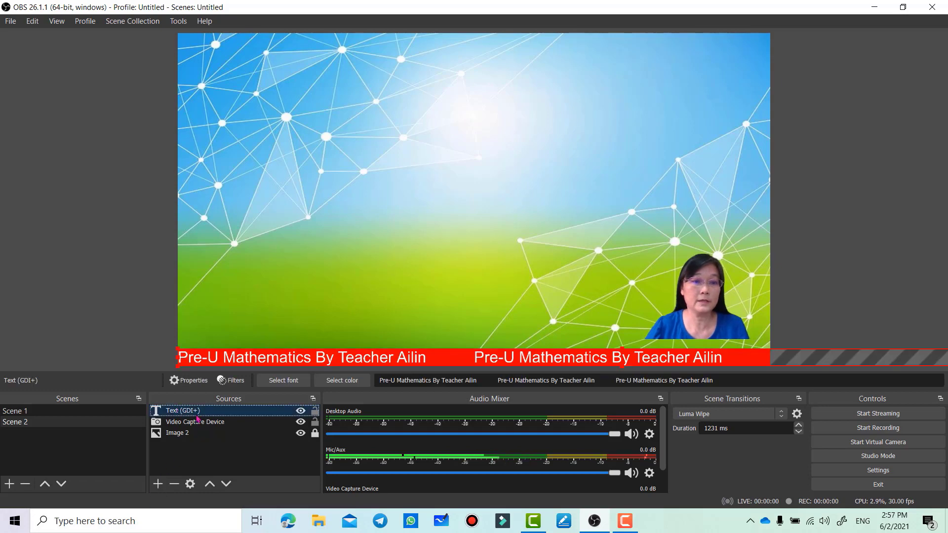
{"action": "left_click", "coordinate": [235, 379]}
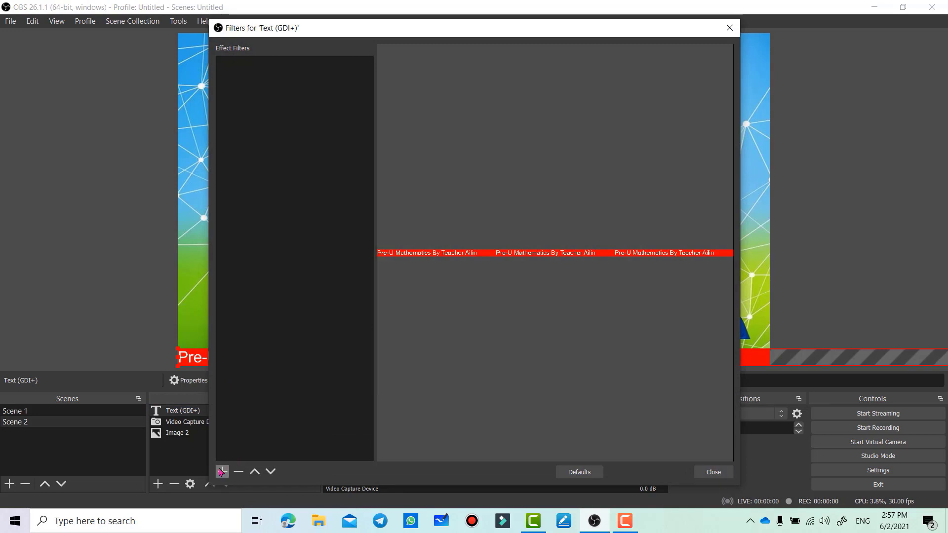
{"action": "left_click", "coordinate": [223, 472]}
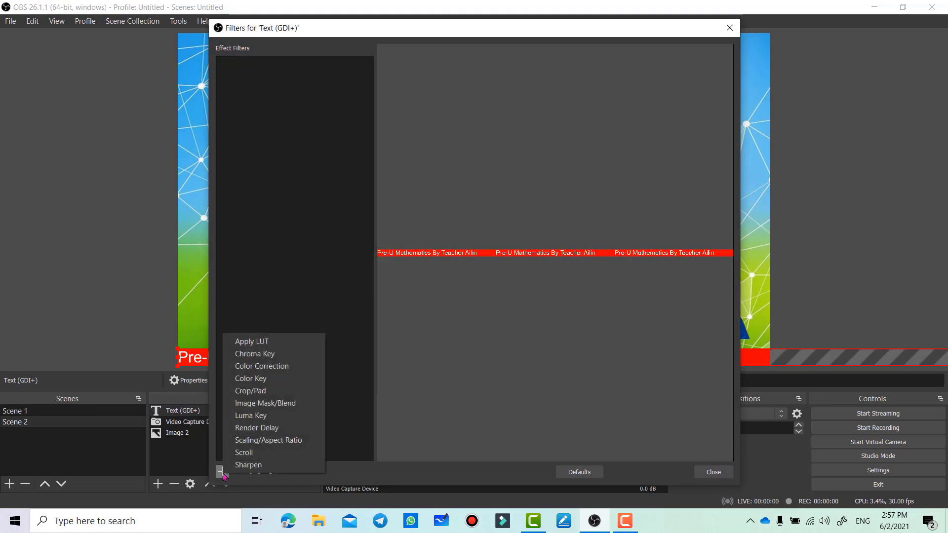
{"action": "left_click", "coordinate": [253, 453]}
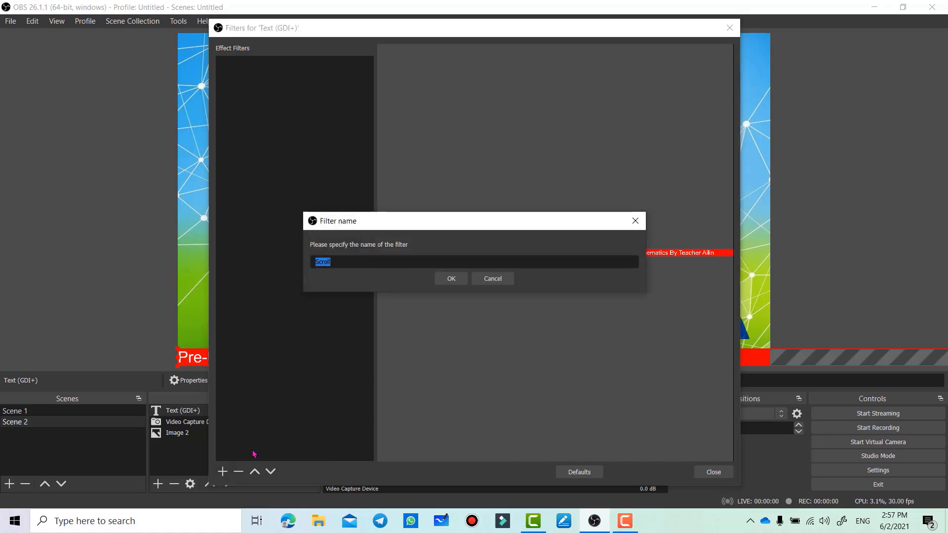
{"action": "left_click", "coordinate": [463, 280]}
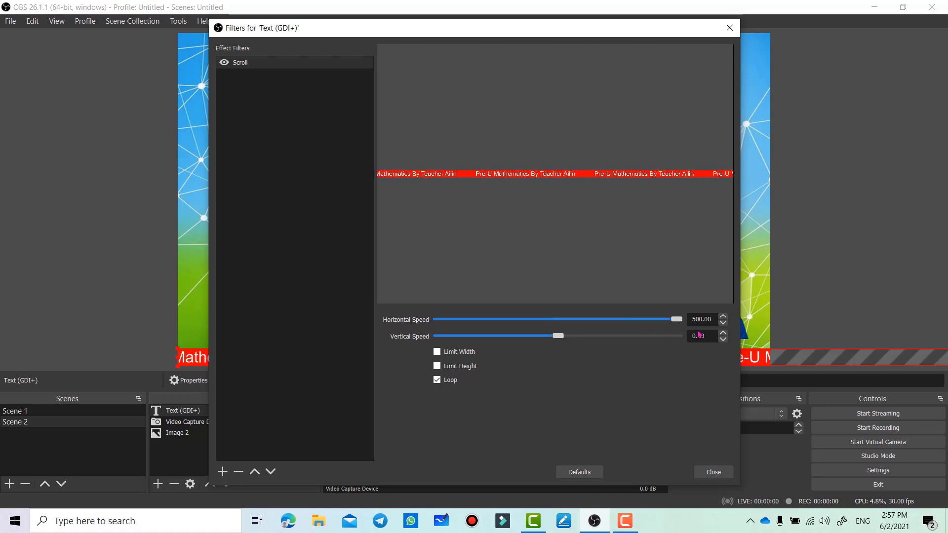
{"action": "left_click_drag", "start_coordinate": [686, 323], "coordinate": [695, 323]}
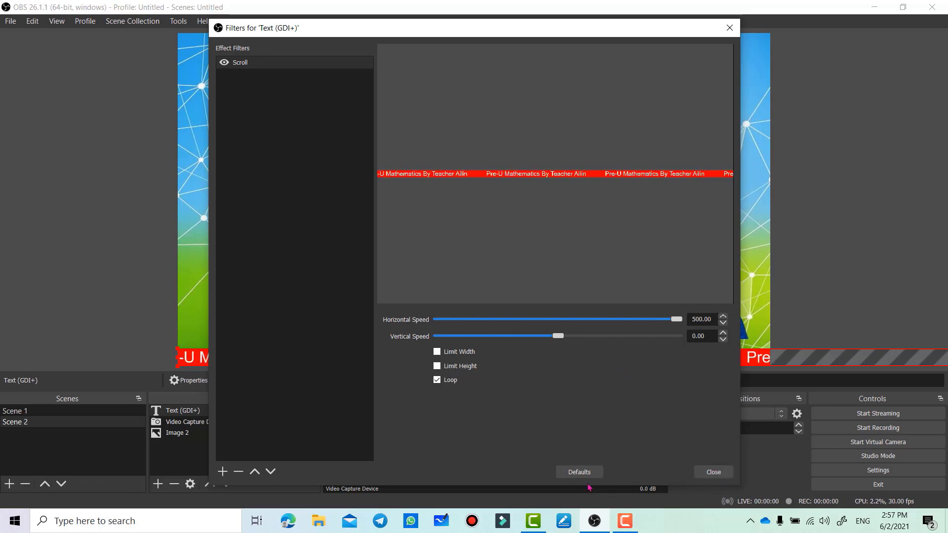
{"action": "left_click", "coordinate": [713, 472]}
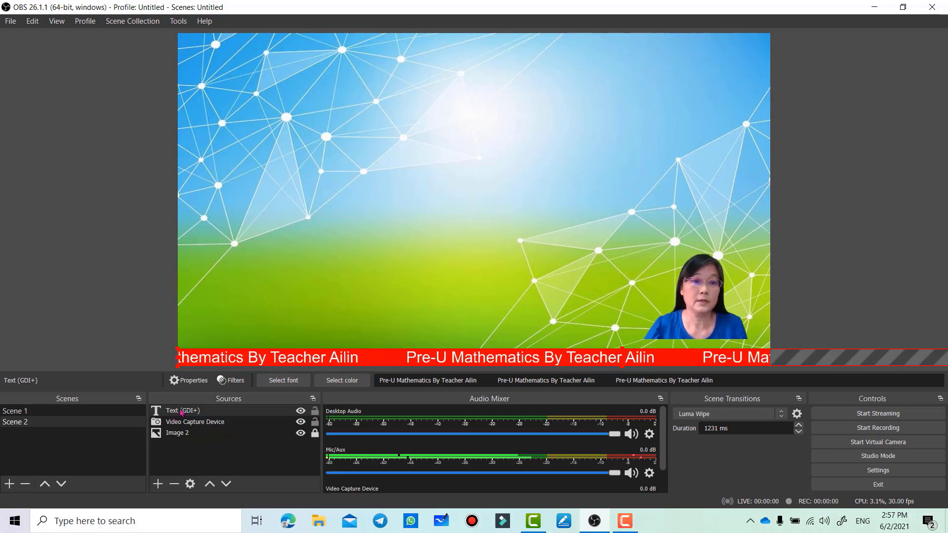
- Review the Scroll filter's speed and loop settings on the text source
{"action": "left_click", "coordinate": [188, 412]}
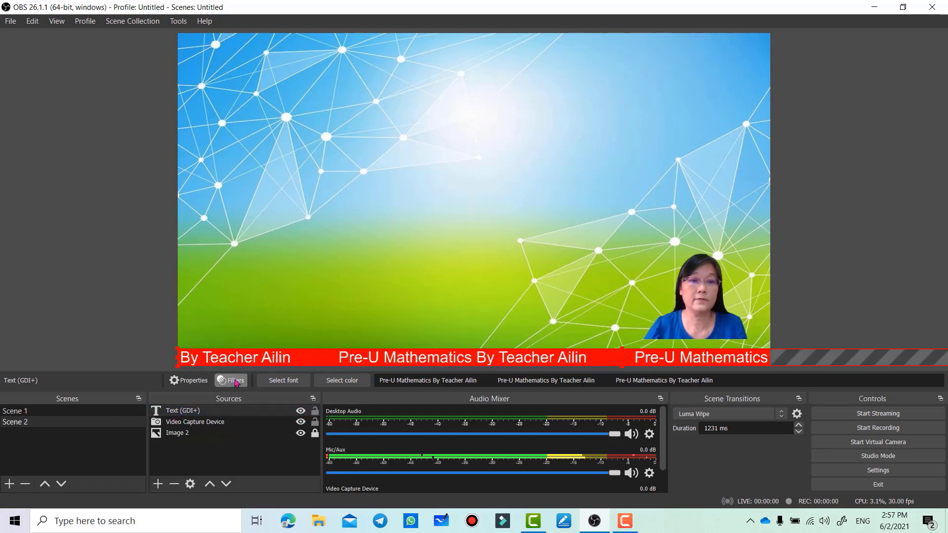
{"action": "left_click", "coordinate": [231, 381]}
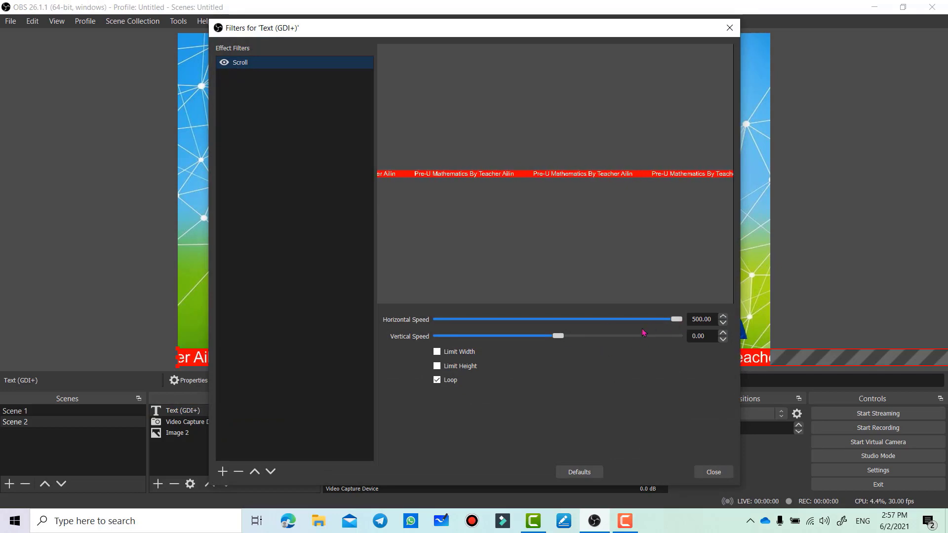
{"action": "left_click", "coordinate": [714, 474]}
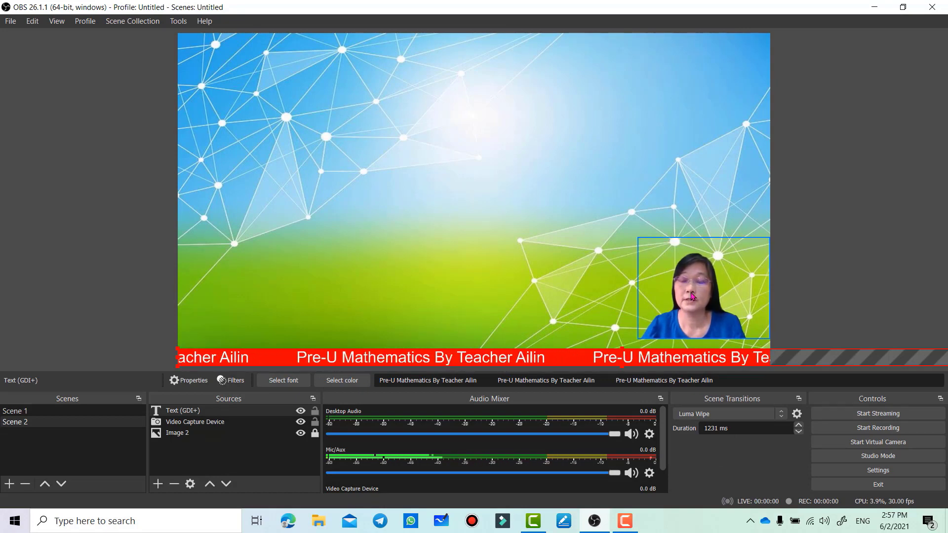
- Move the webcam source down and to the right so it sits directly on top of the text banner, and deselect it
{"action": "left_click_drag", "start_coordinate": [693, 296], "coordinate": [707, 297]}
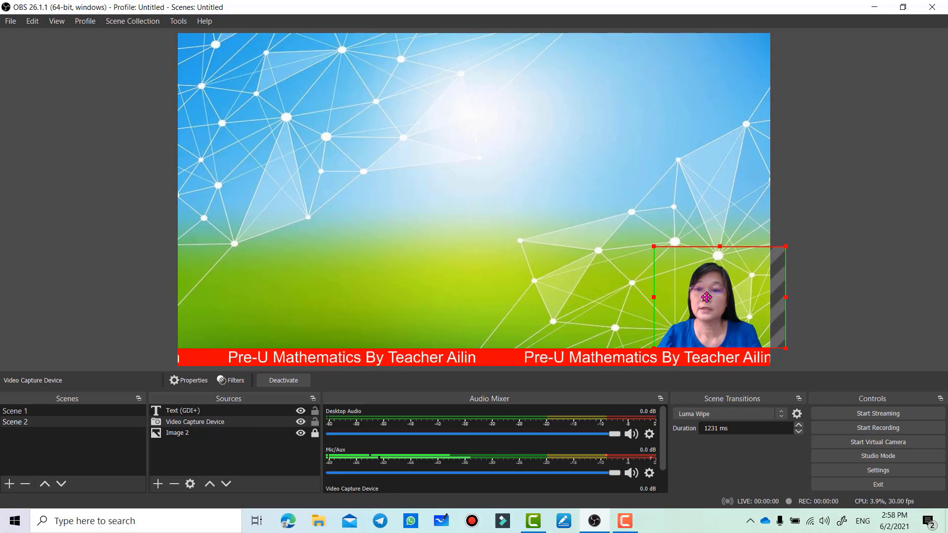
{"action": "left_click", "coordinate": [511, 272]}
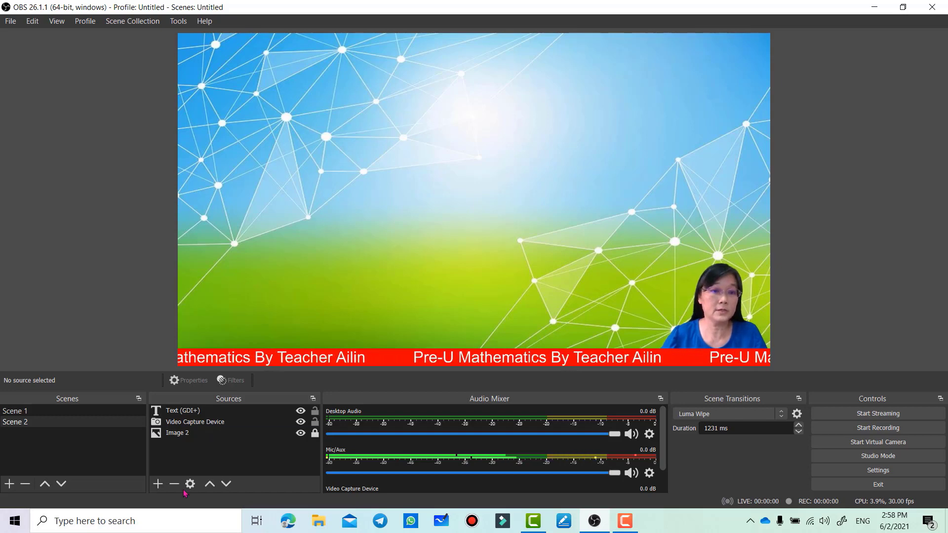
- Add a Display Capture source with the suggested name for Display 1 and shrink it into the canvas's upper-left area, clear of the banner
{"action": "left_click", "coordinate": [158, 487]}
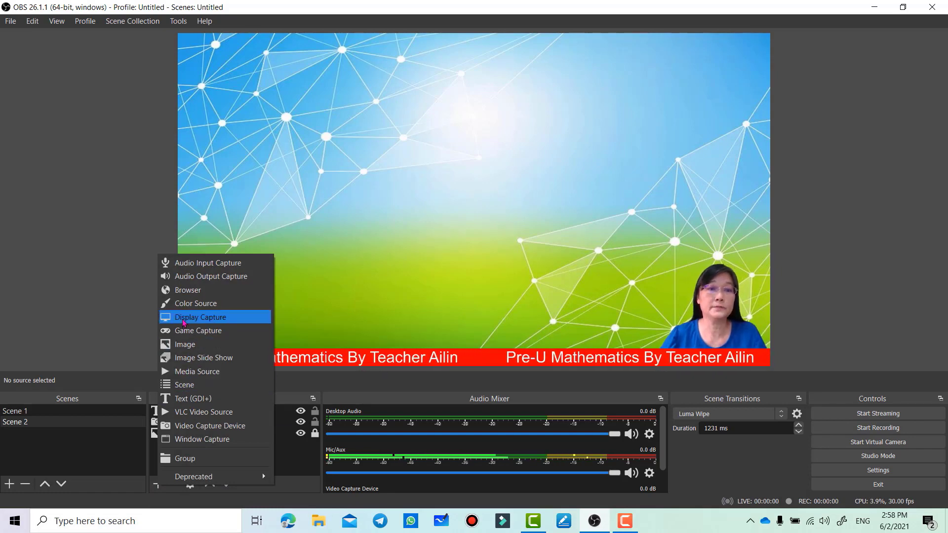
{"action": "left_click", "coordinate": [184, 317]}
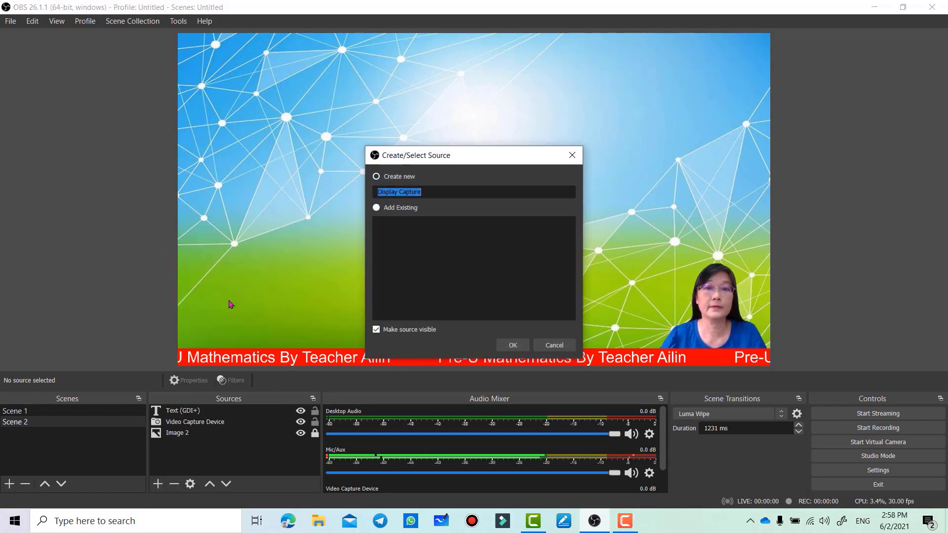
{"action": "left_click", "coordinate": [514, 346]}
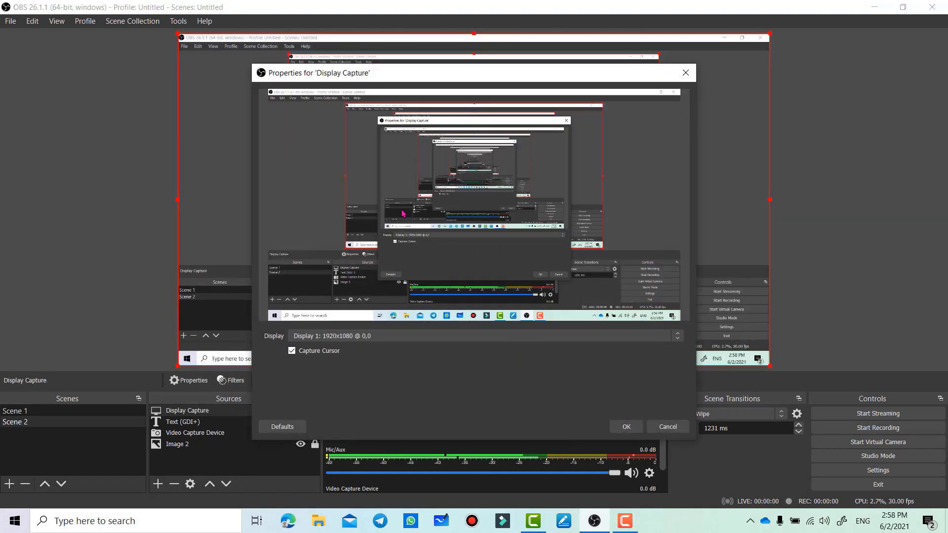
{"action": "left_click", "coordinate": [628, 427]}
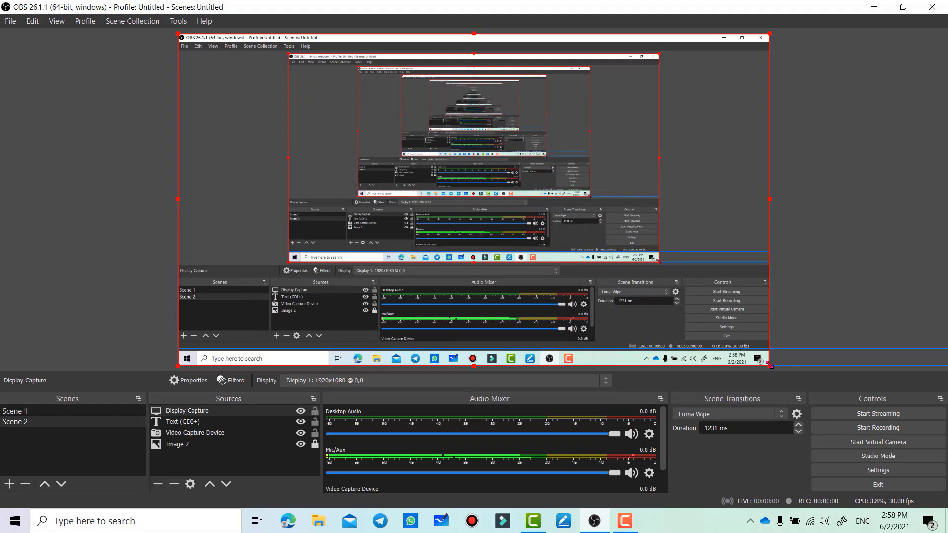
{"action": "left_click_drag", "start_coordinate": [767, 365], "coordinate": [695, 310]}
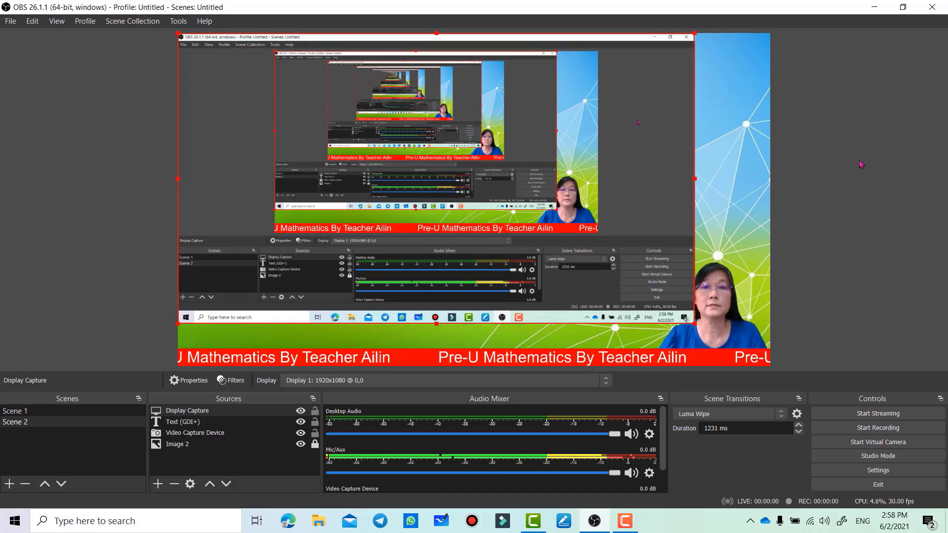
{"action": "left_click", "coordinate": [746, 203]}
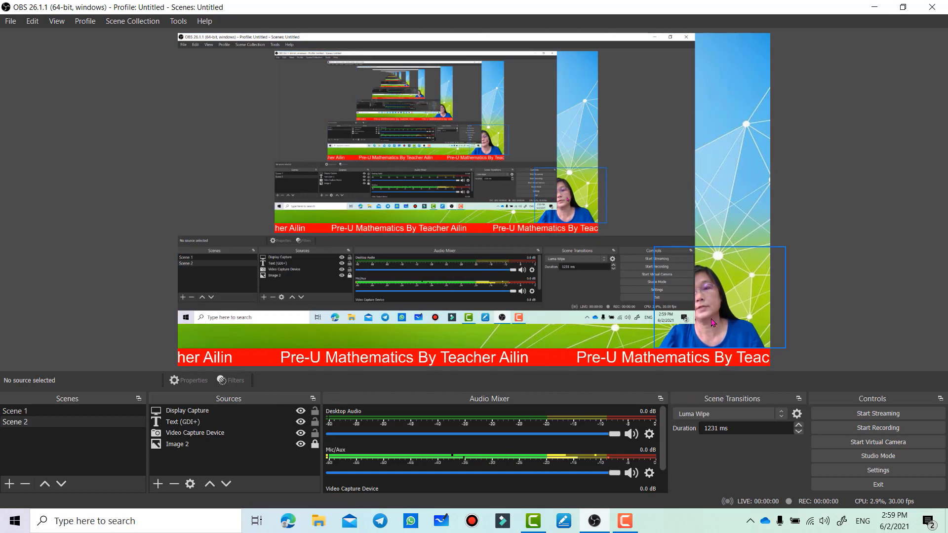
- Move the webcam source to the top of Scene 2's source order, in front of the display capture, and deselect it
{"action": "left_click", "coordinate": [200, 435]}
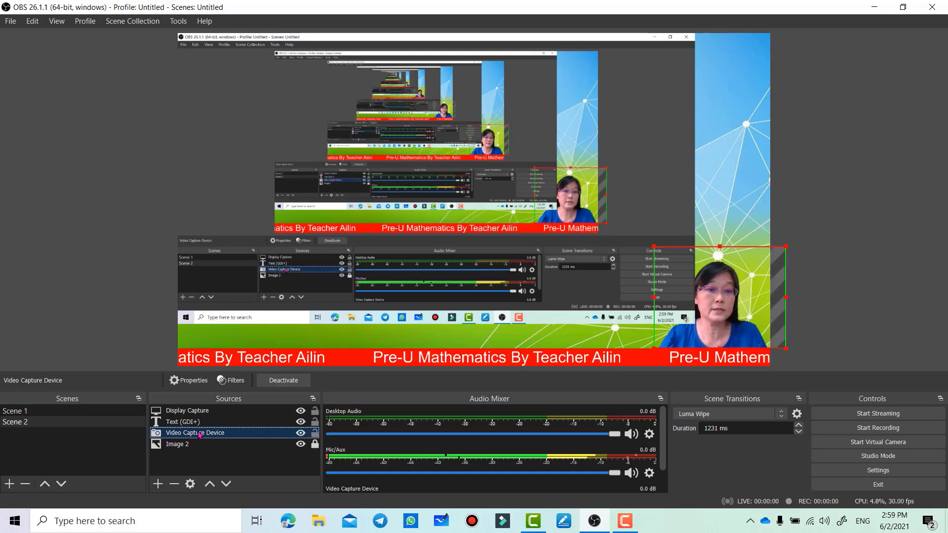
{"action": "left_click_drag", "start_coordinate": [200, 435], "coordinate": [196, 410]}
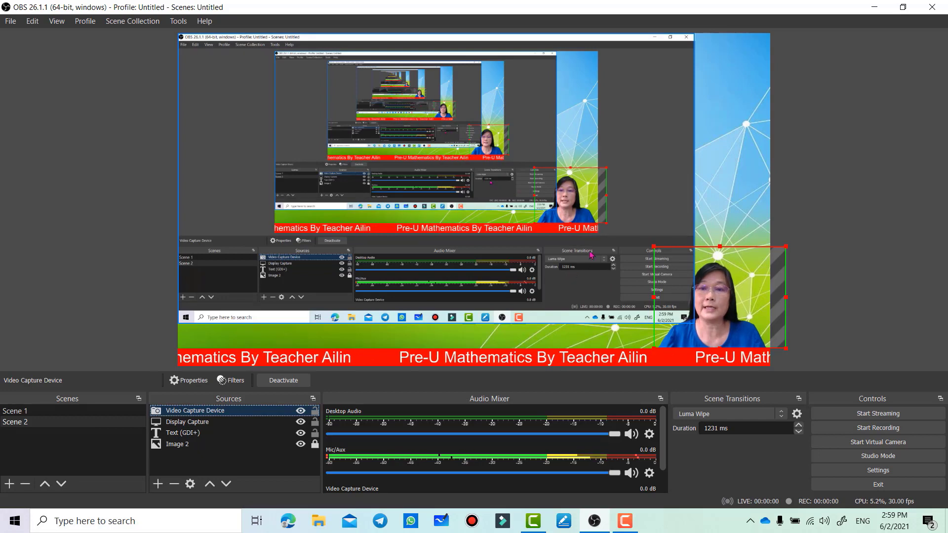
{"action": "left_click", "coordinate": [618, 177]}
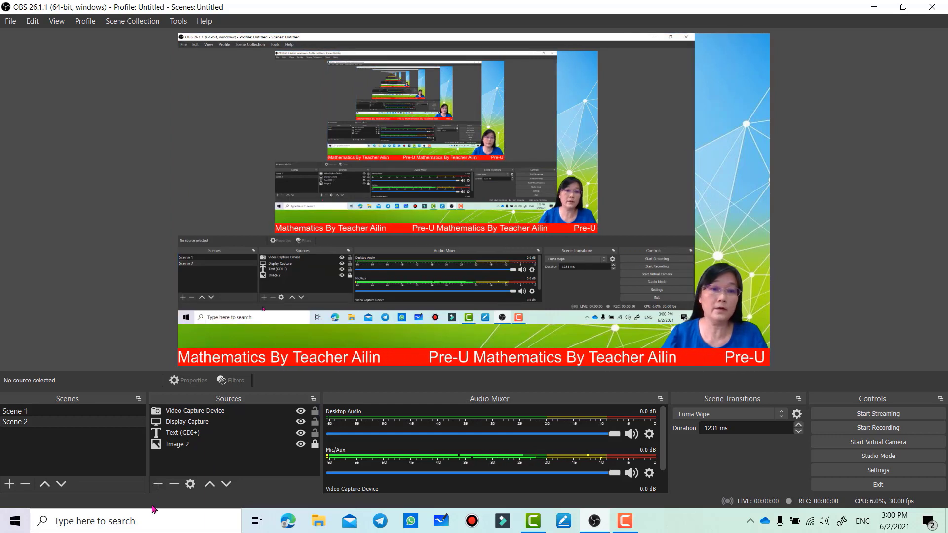
- Add a new Image source with the suggested name to Scene 2
{"action": "left_click", "coordinate": [155, 486]}
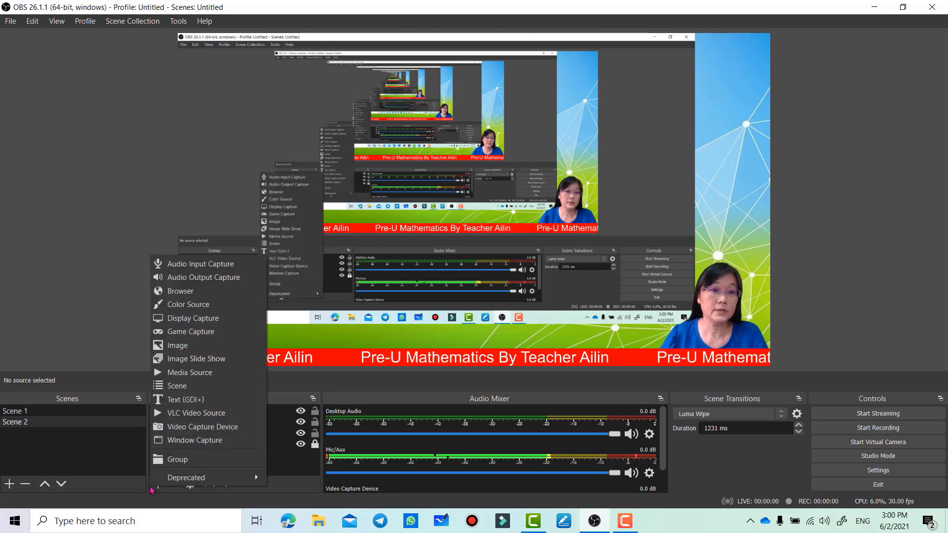
{"action": "left_click", "coordinate": [176, 347]}
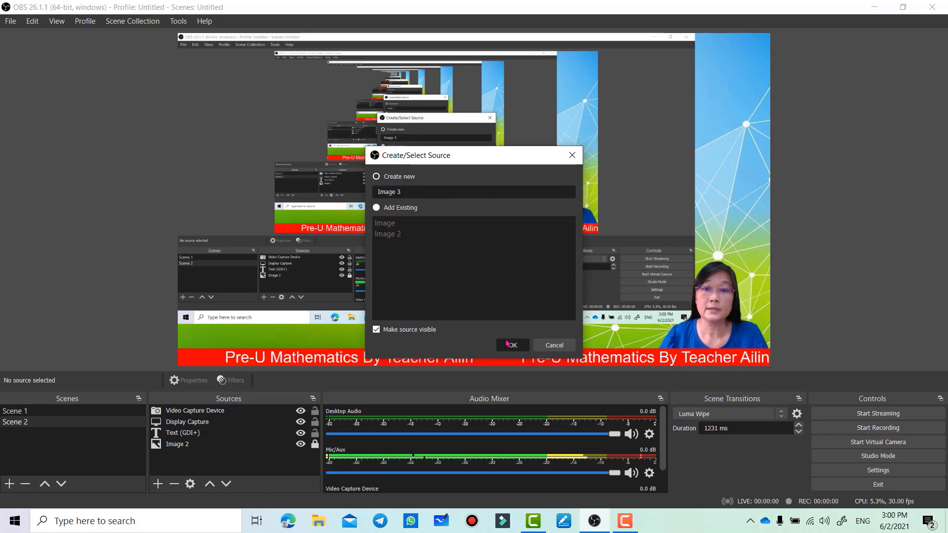
{"action": "left_click", "coordinate": [515, 345]}
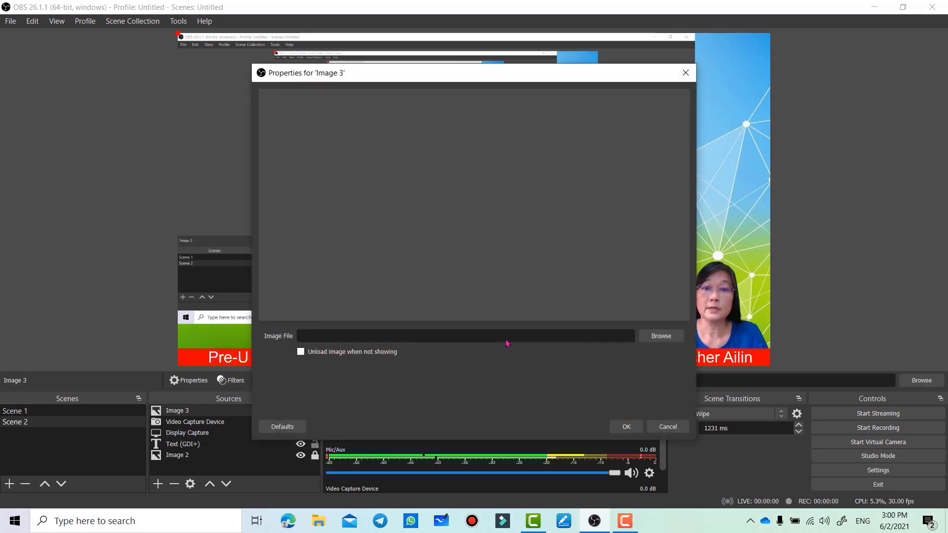
- Load Logo Kosong from My Work > Youtube Channel > Youtube Gambar as the new source's image file and confirm its properties
{"action": "left_click", "coordinate": [661, 336]}
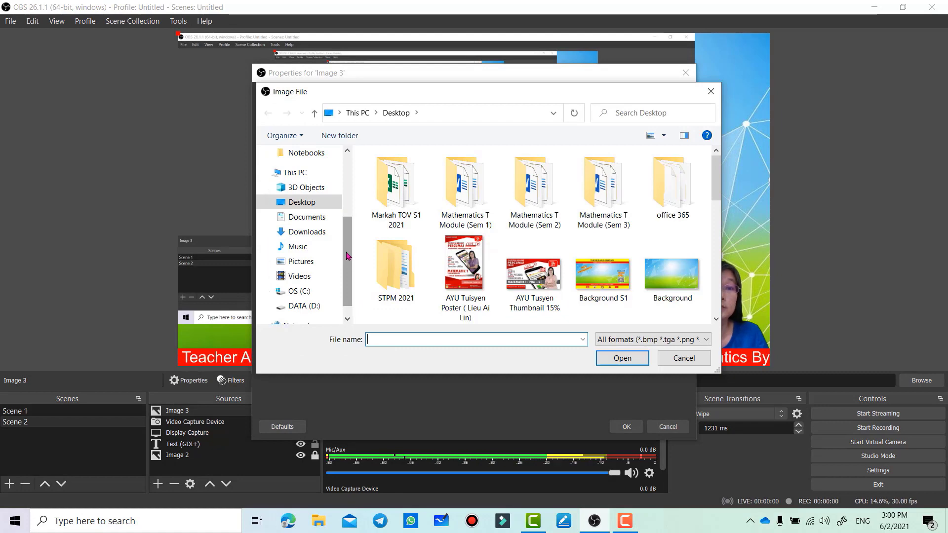
{"action": "scroll", "coordinate": [316, 207], "scroll_direction": "up", "scroll_amount": 1}
{"action": "left_click", "coordinate": [307, 183]}
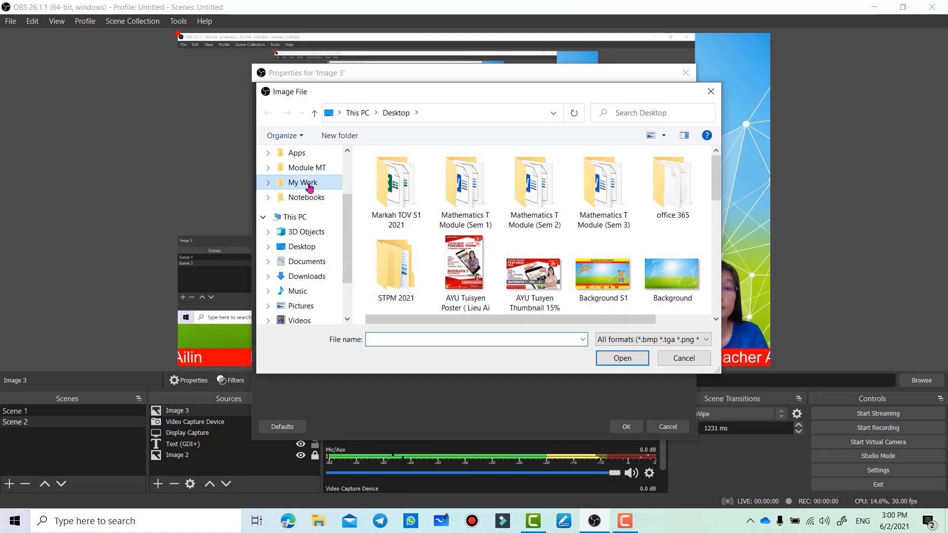
{"action": "scroll", "coordinate": [423, 281], "scroll_direction": "down", "scroll_amount": 1}
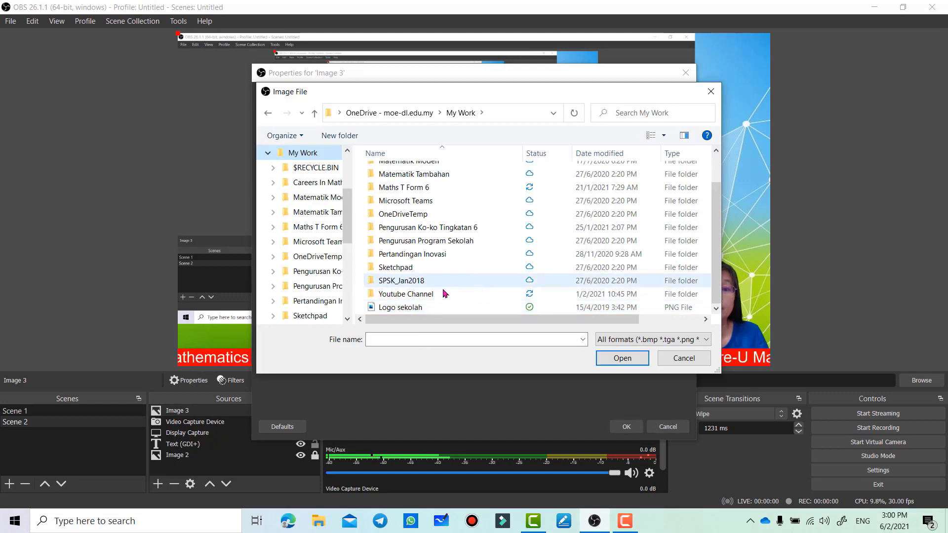
{"action": "double_click", "coordinate": [437, 295]}
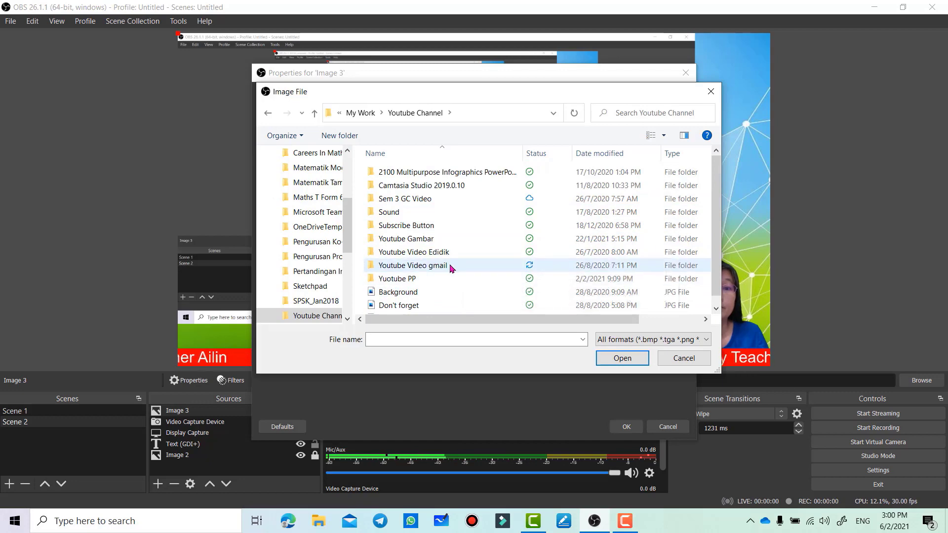
{"action": "double_click", "coordinate": [437, 239]}
{"action": "scroll", "coordinate": [522, 241], "scroll_direction": "down", "scroll_amount": 10}
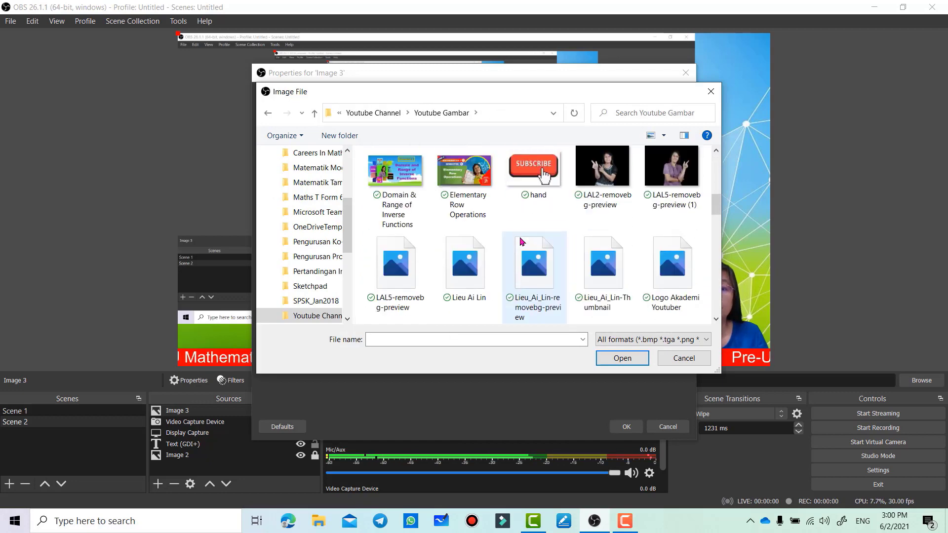
{"action": "scroll", "coordinate": [521, 241], "scroll_direction": "down", "scroll_amount": 2}
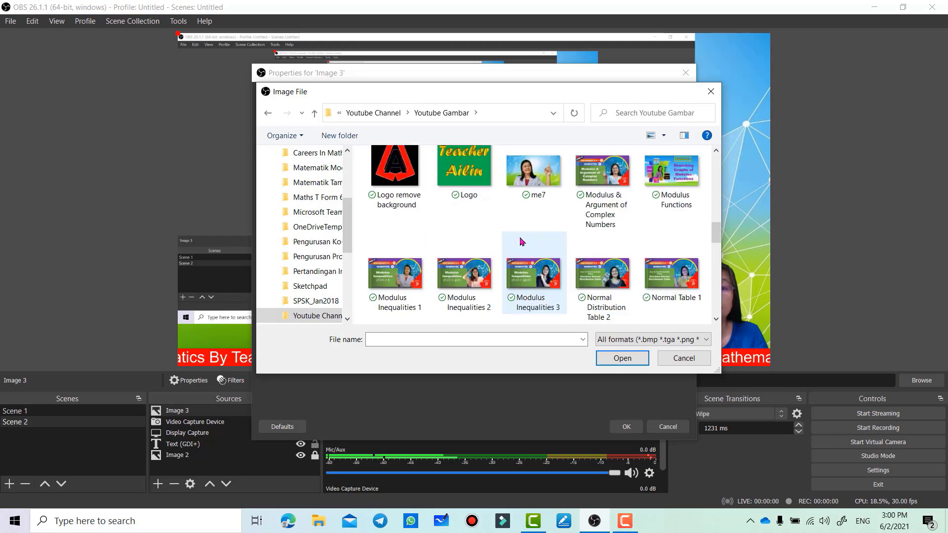
{"action": "scroll", "coordinate": [522, 241], "scroll_direction": "up", "scroll_amount": 2}
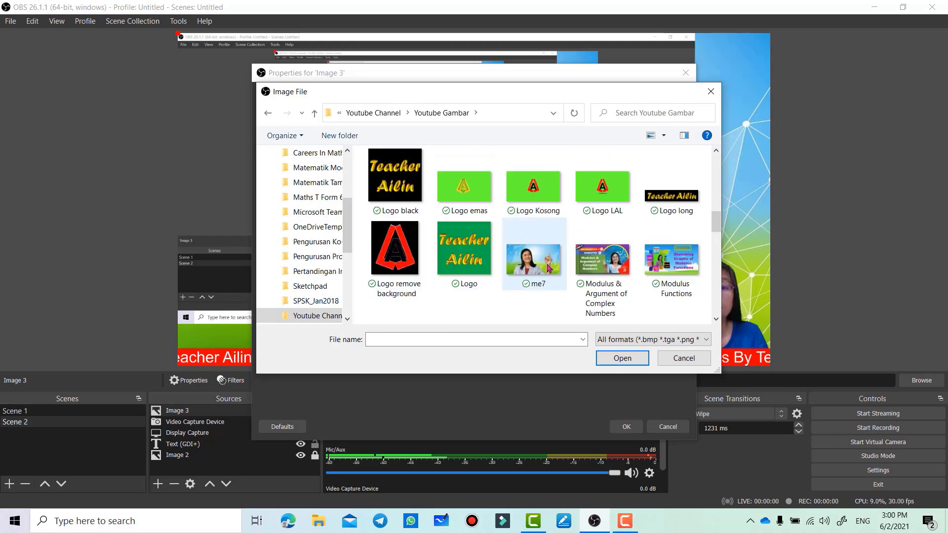
{"action": "left_click", "coordinate": [542, 192]}
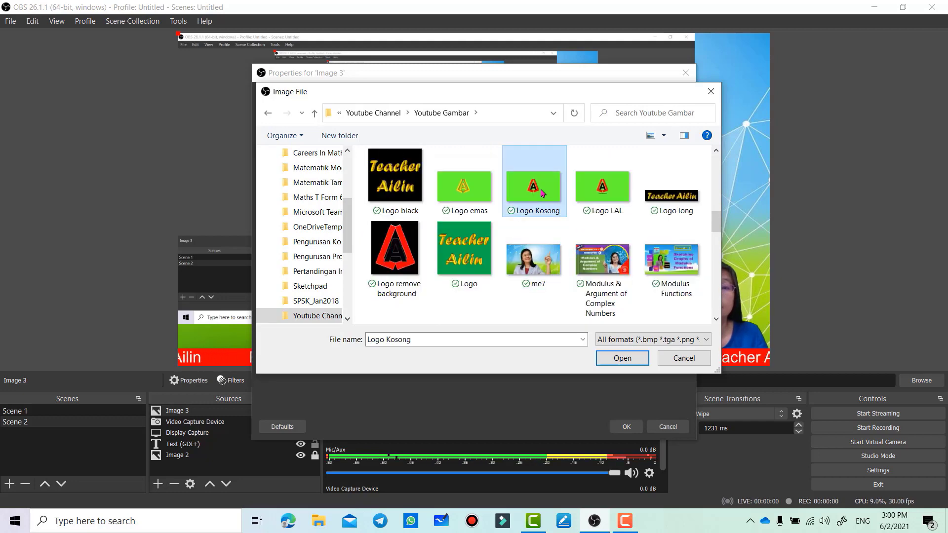
{"action": "left_click", "coordinate": [623, 359]}
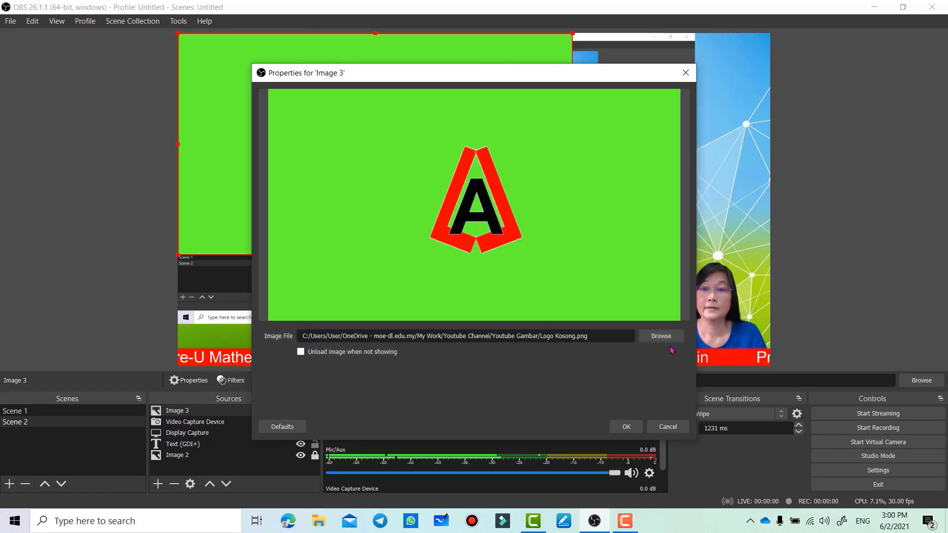
{"action": "left_click", "coordinate": [624, 428]}
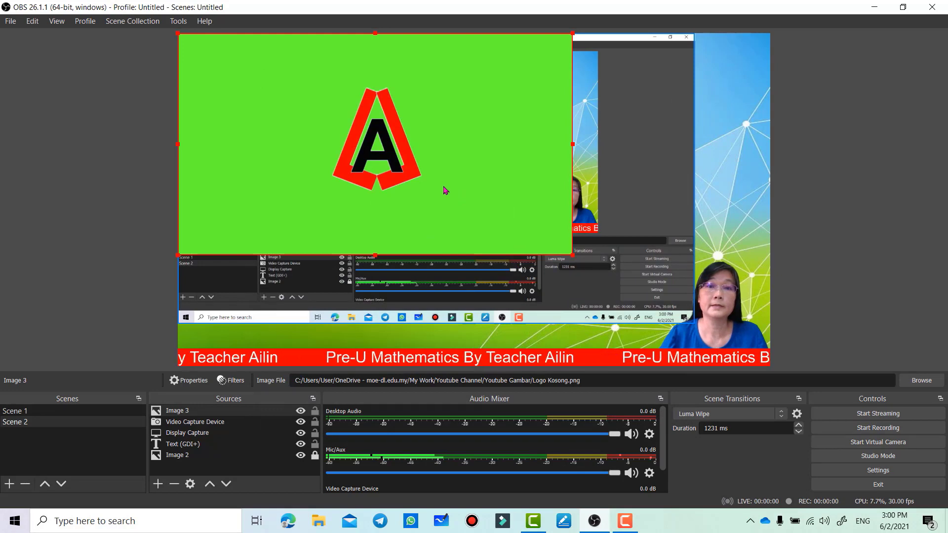
- Crop the logo image on all four sides so that only a narrow green margin surrounds the red and black A
{"action": "left_click", "coordinate": [440, 141]}
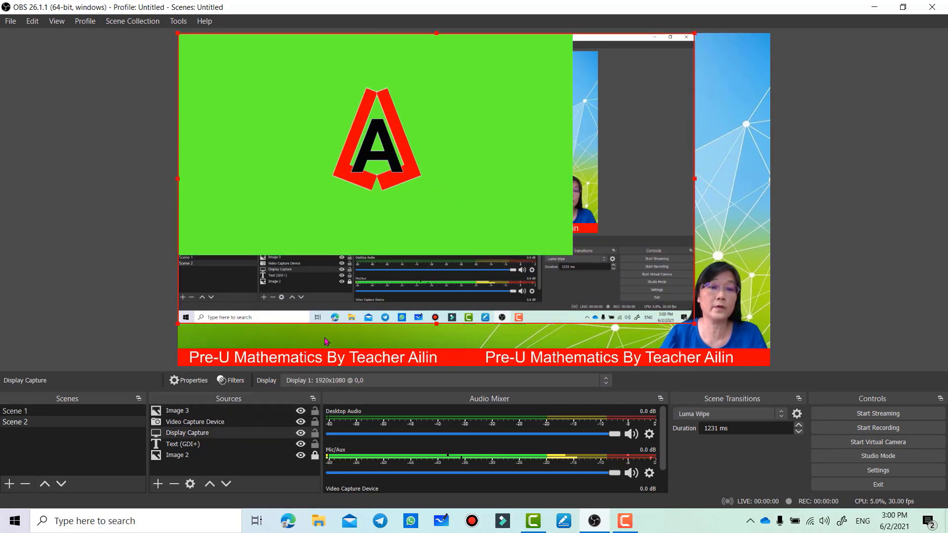
{"action": "left_click", "coordinate": [254, 161]}
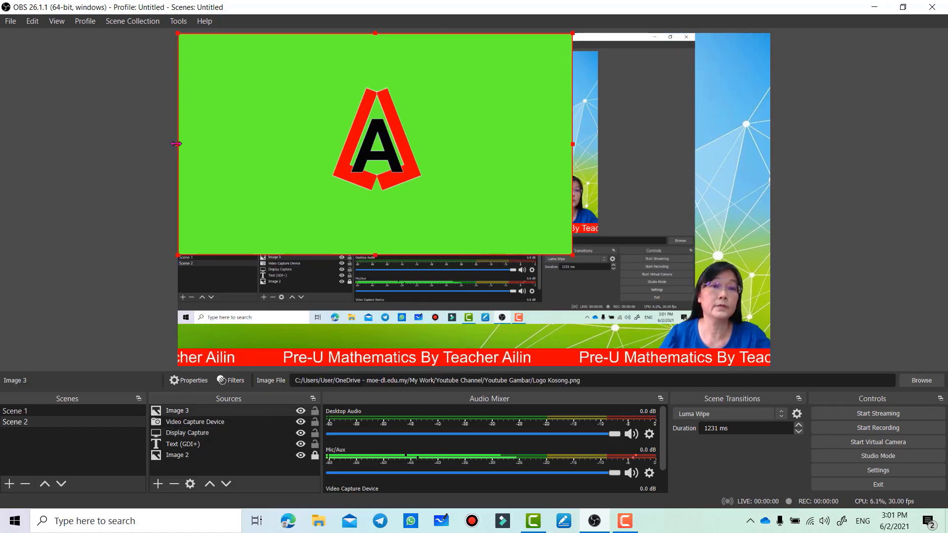
{"action": "left_click_drag", "start_coordinate": [177, 144], "coordinate": [327, 158]}
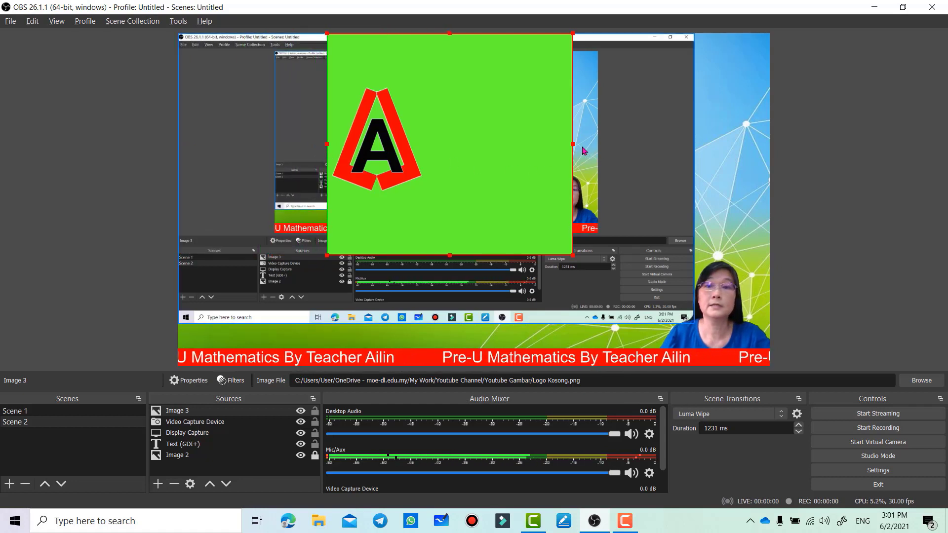
{"action": "left_click_drag", "start_coordinate": [573, 144], "coordinate": [430, 147]}
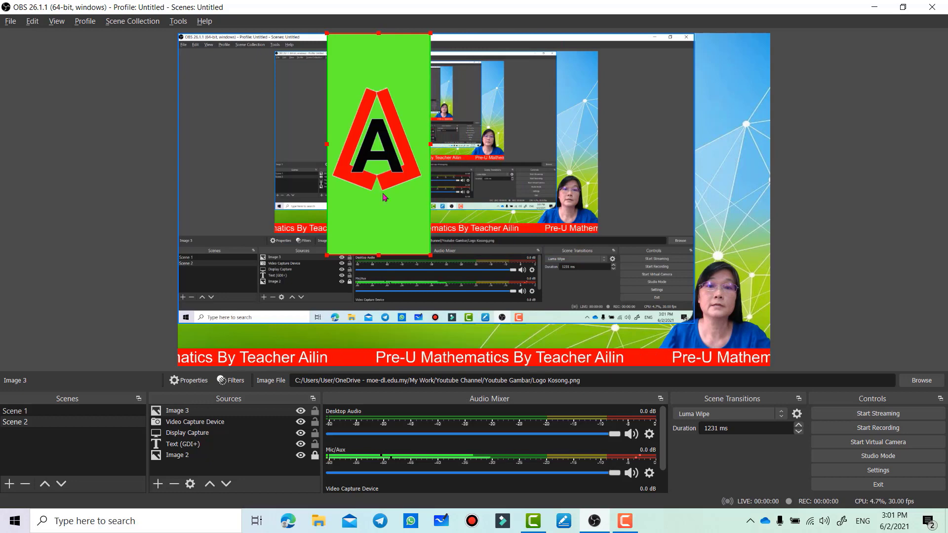
{"action": "left_click_drag", "start_coordinate": [375, 253], "coordinate": [380, 208]}
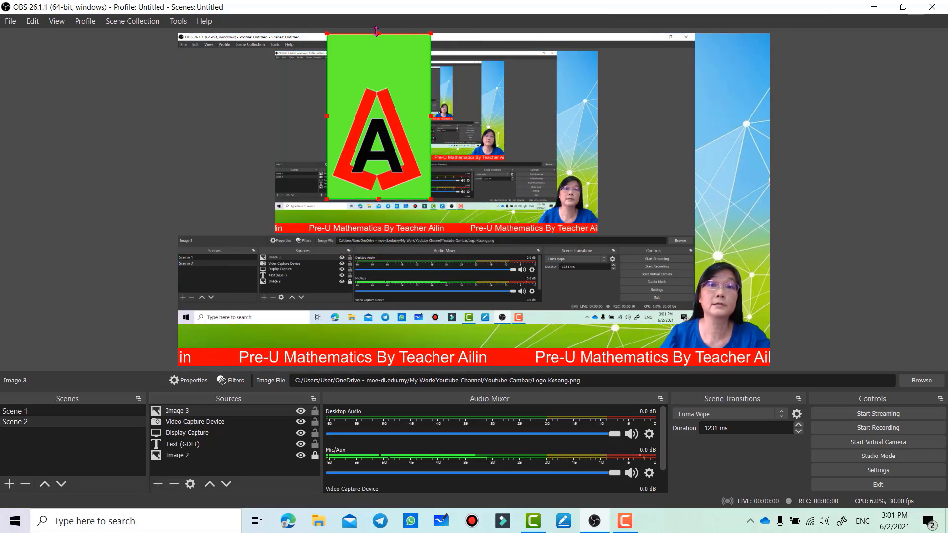
{"action": "left_click_drag", "start_coordinate": [376, 33], "coordinate": [370, 93]}
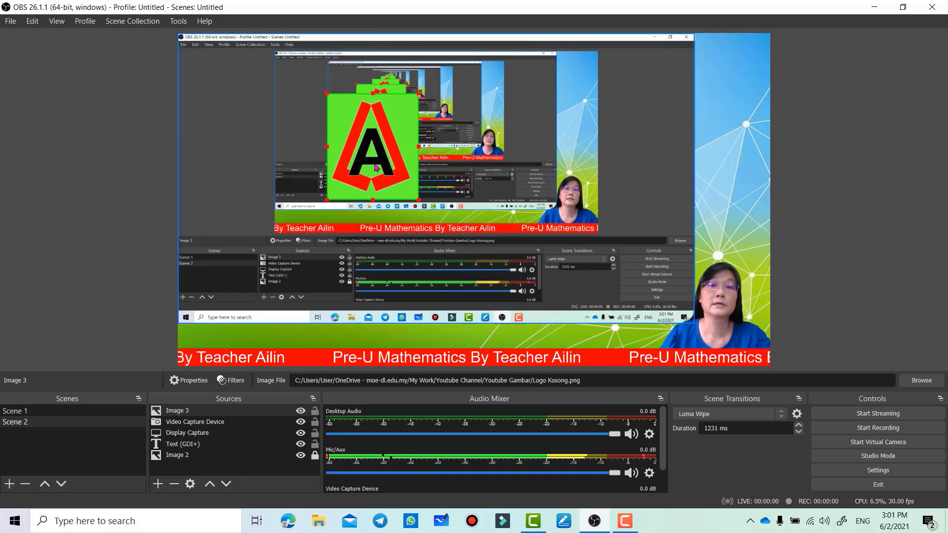
- Move the cropped logo into the canvas's upper-right corner and shrink it to fit within the background strip beside the display capture
{"action": "left_click_drag", "start_coordinate": [359, 159], "coordinate": [717, 92]}
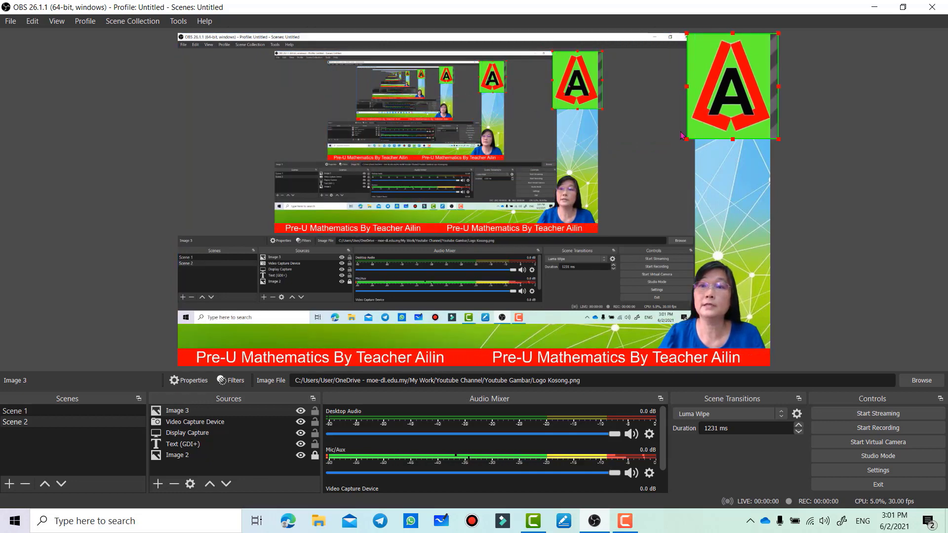
{"action": "left_click_drag", "start_coordinate": [685, 137], "coordinate": [731, 68]}
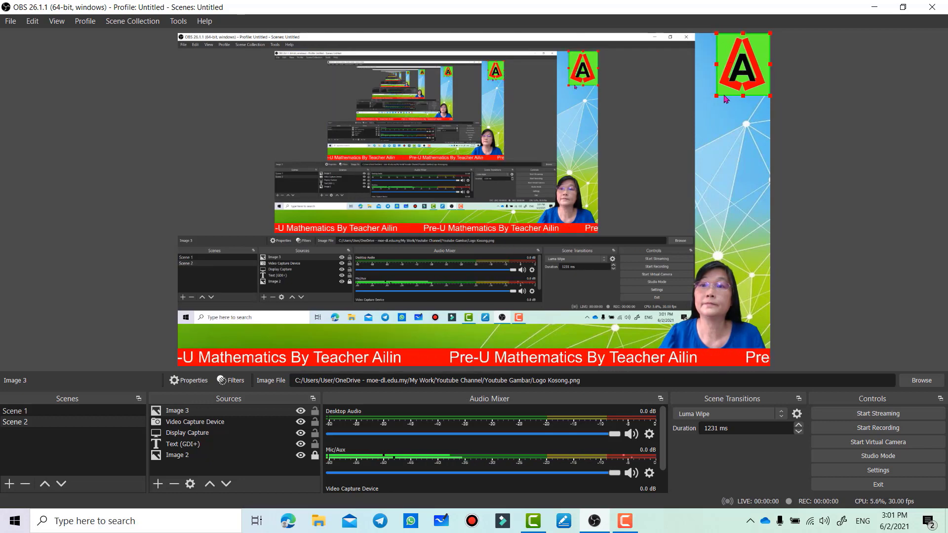
{"action": "left_click_drag", "start_coordinate": [719, 95], "coordinate": [722, 90]}
{"action": "left_click", "coordinate": [747, 62]}
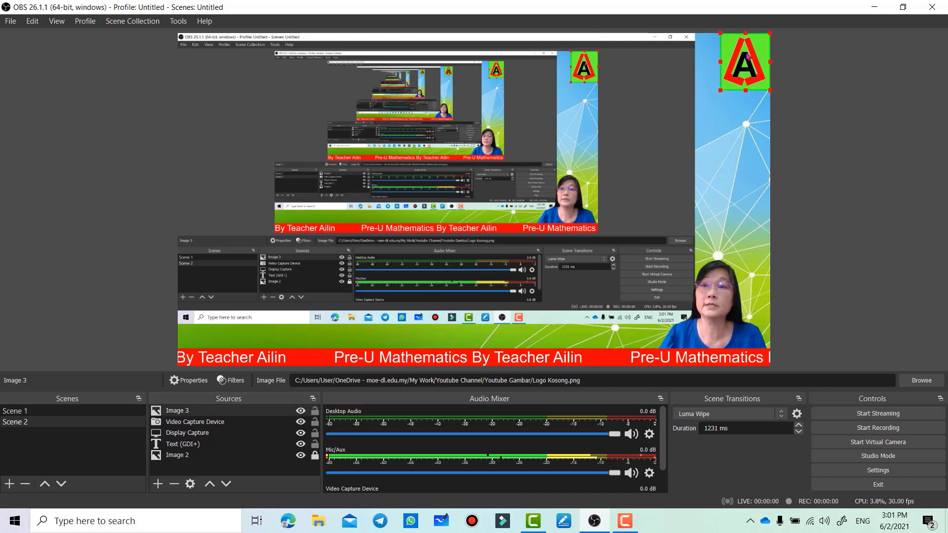
- Remove the logo's green background with a Chroma Key filter under the suggested name, and nudge the logo slightly inward from the canvas corner
{"action": "left_click", "coordinate": [182, 412]}
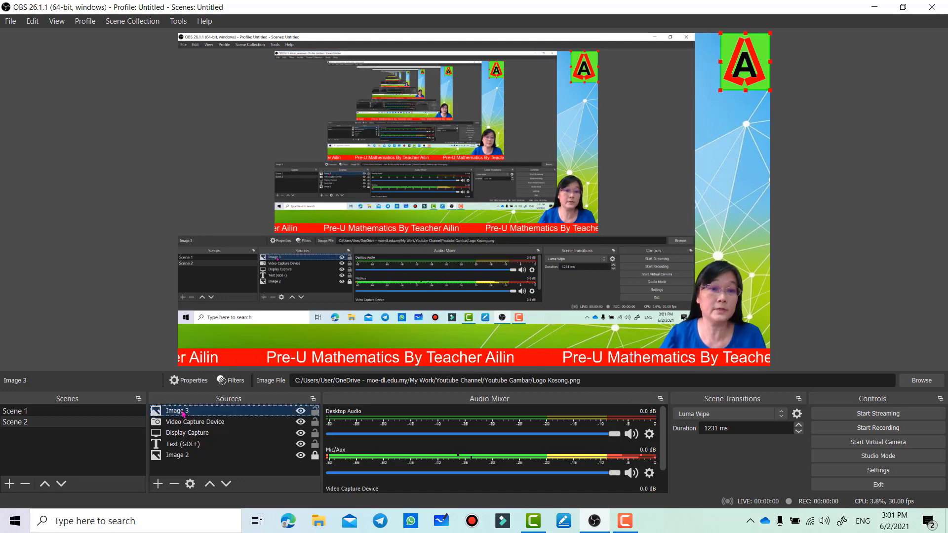
{"action": "left_click", "coordinate": [232, 381]}
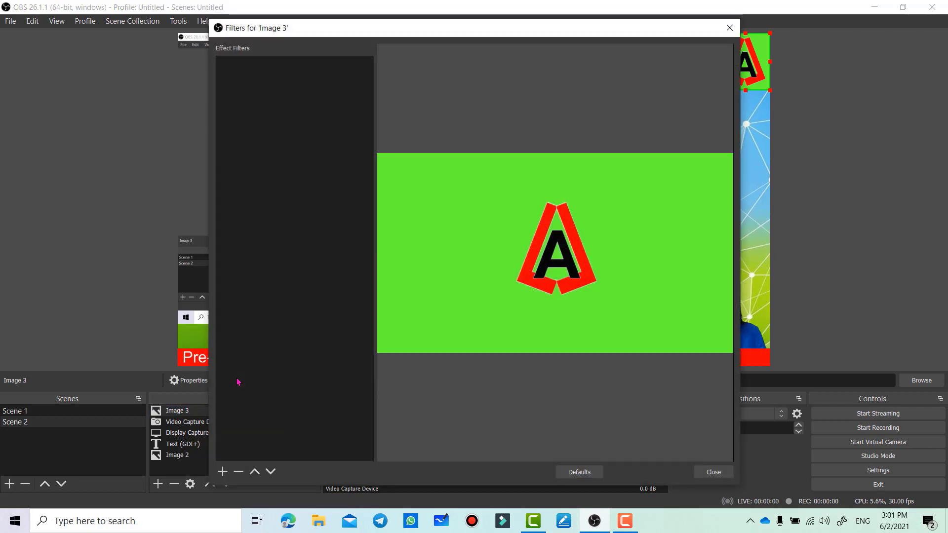
{"action": "left_click", "coordinate": [223, 471]}
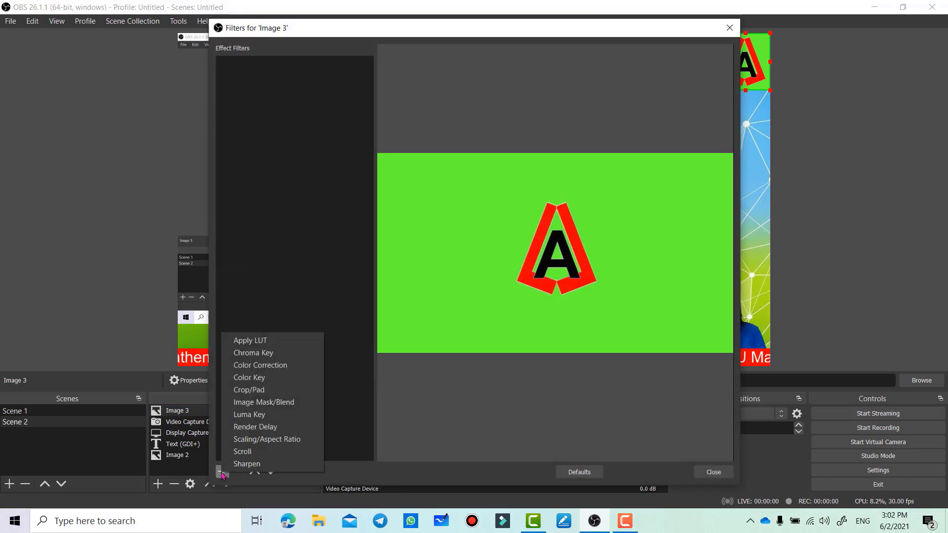
{"action": "left_click", "coordinate": [250, 354]}
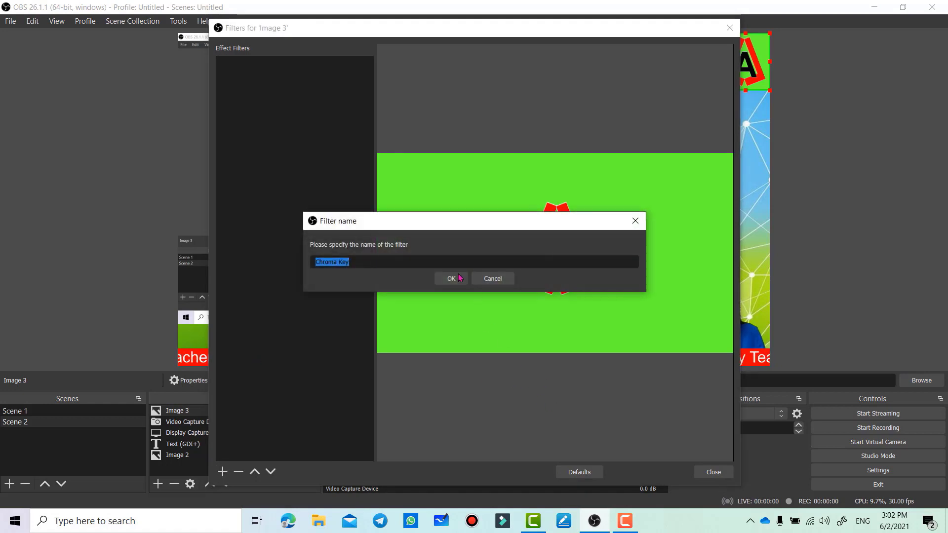
{"action": "left_click", "coordinate": [457, 278]}
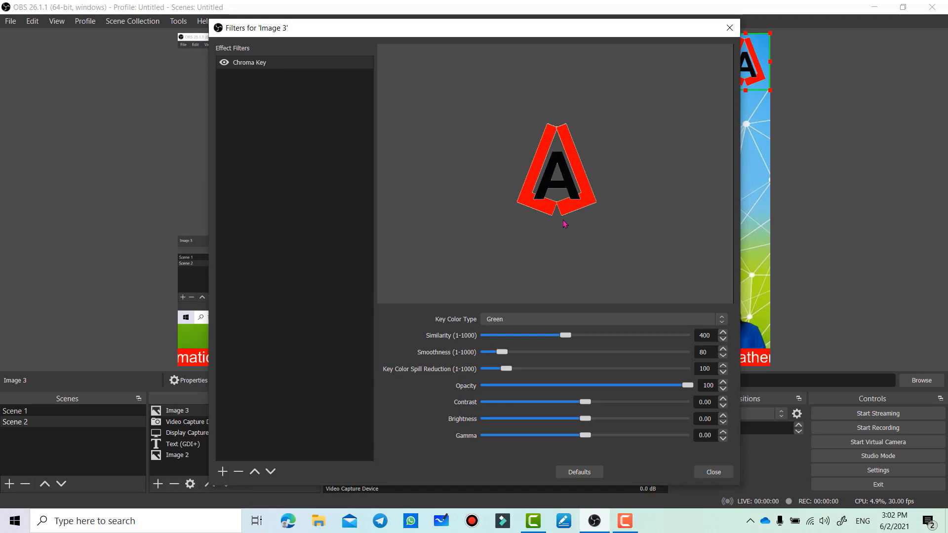
{"action": "left_click", "coordinate": [714, 472]}
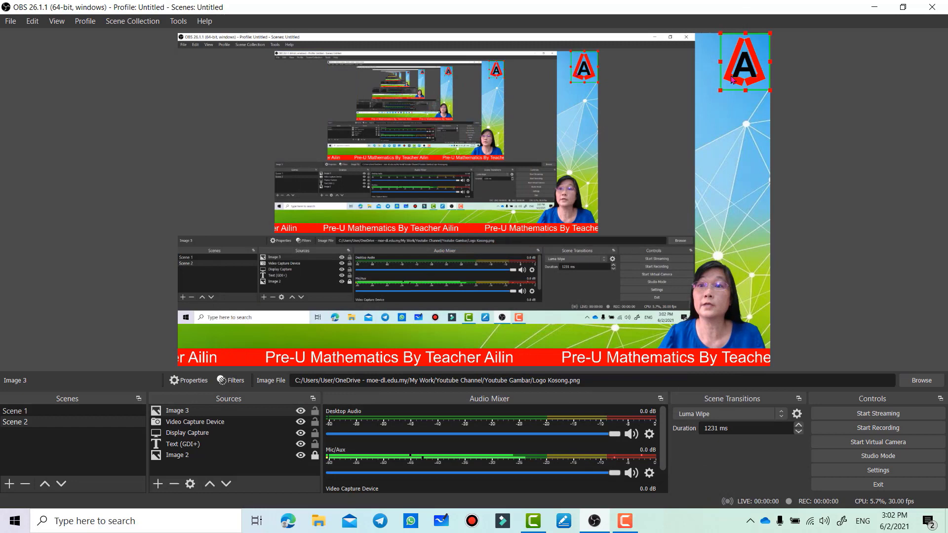
{"action": "left_click", "coordinate": [812, 106]}
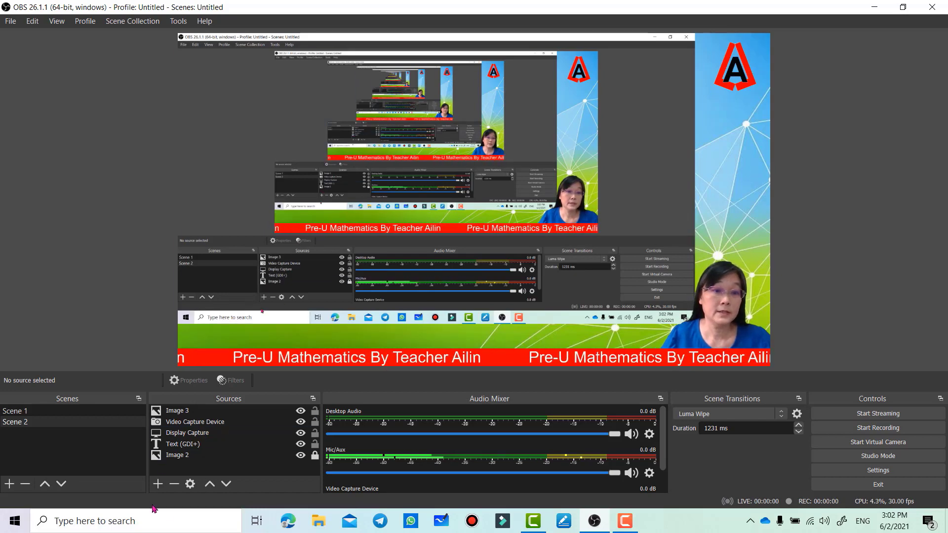
- Add another new Image source to Scene 2 under the suggested name, Image 4
{"action": "left_click", "coordinate": [158, 484]}
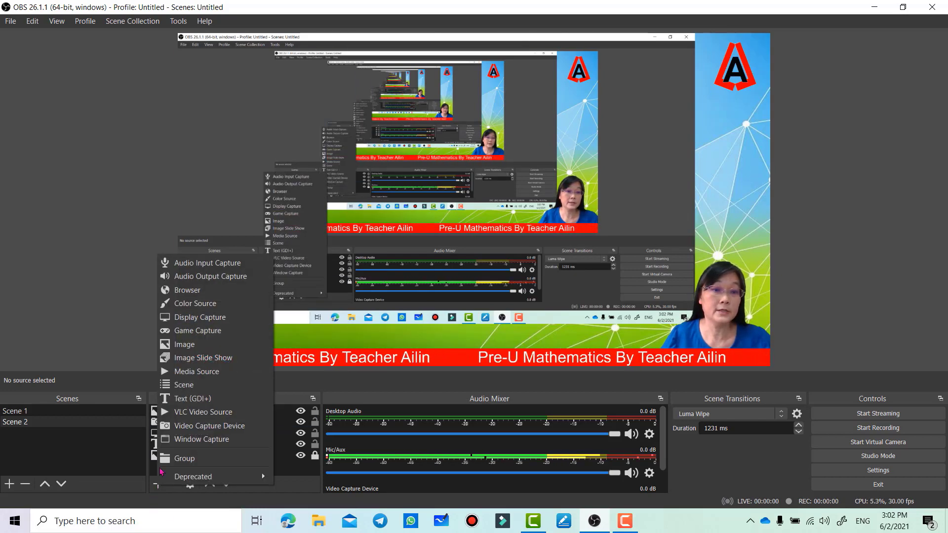
{"action": "left_click", "coordinate": [191, 345]}
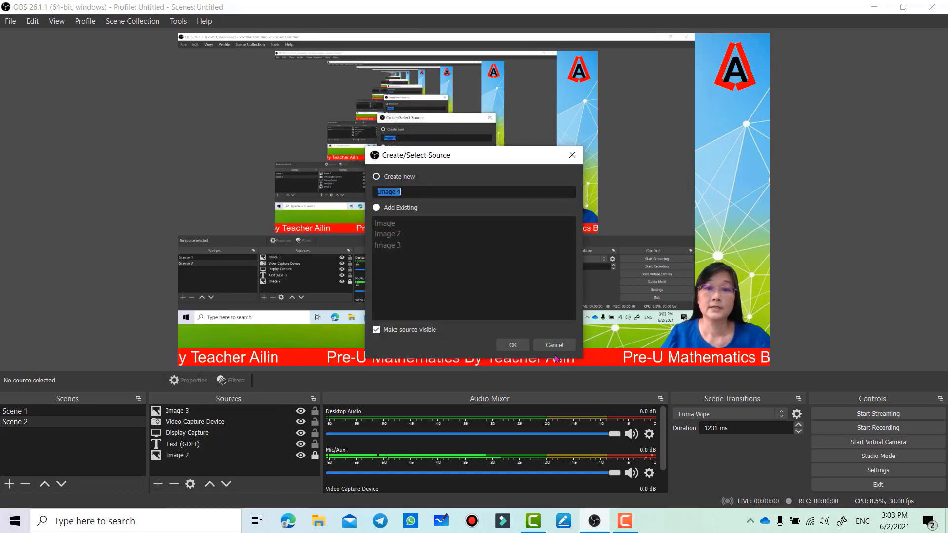
{"action": "left_click", "coordinate": [513, 346]}
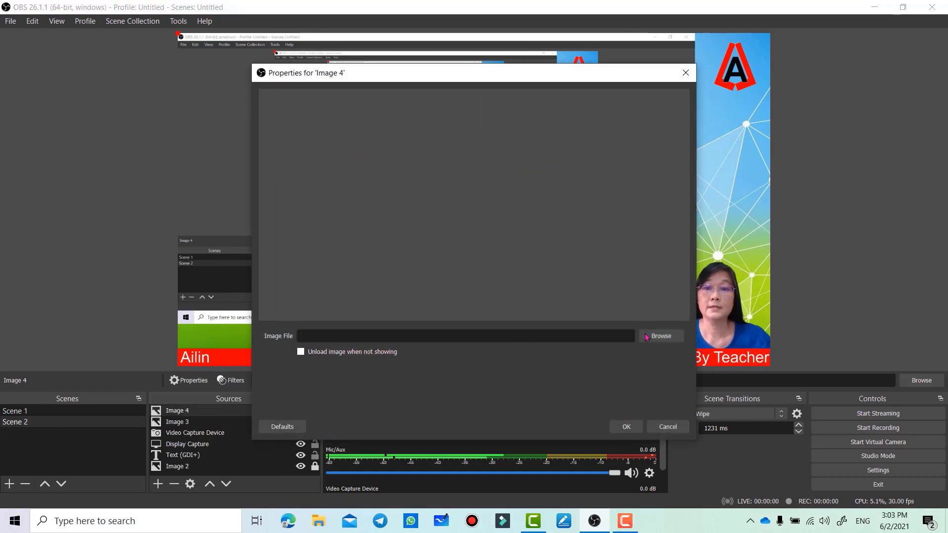
- Load Border-removebg-preview from Documents > Camtasia > OBS as the new source's image file and confirm its properties
{"action": "left_click", "coordinate": [662, 336]}
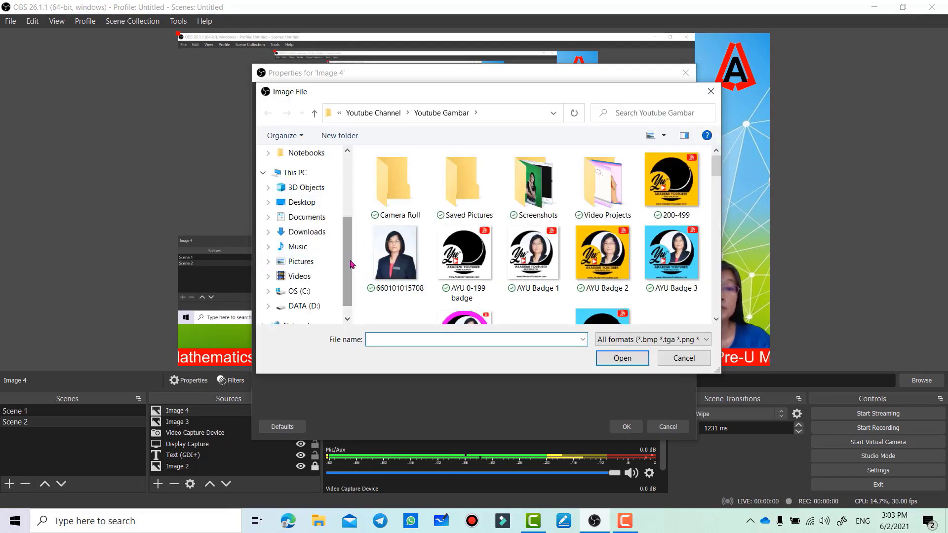
{"action": "left_click", "coordinate": [311, 218]}
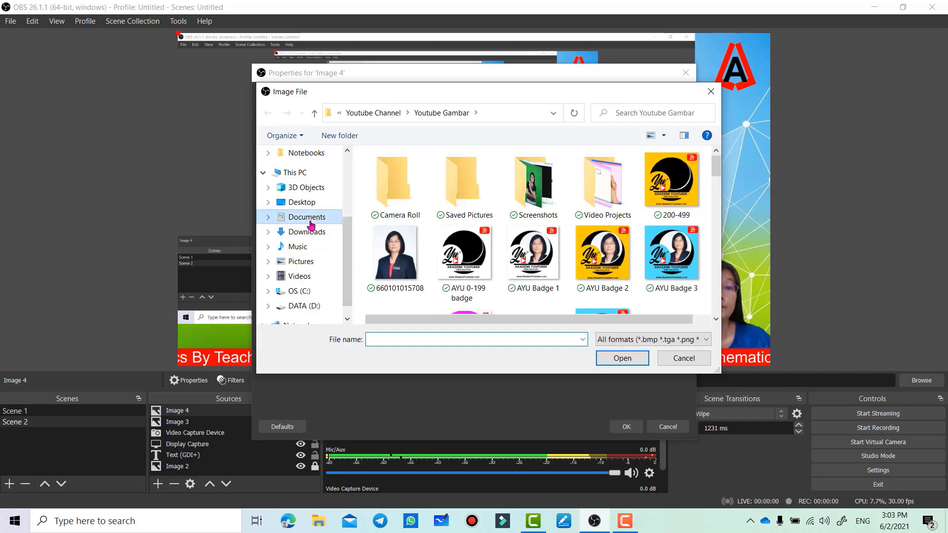
{"action": "double_click", "coordinate": [390, 201]}
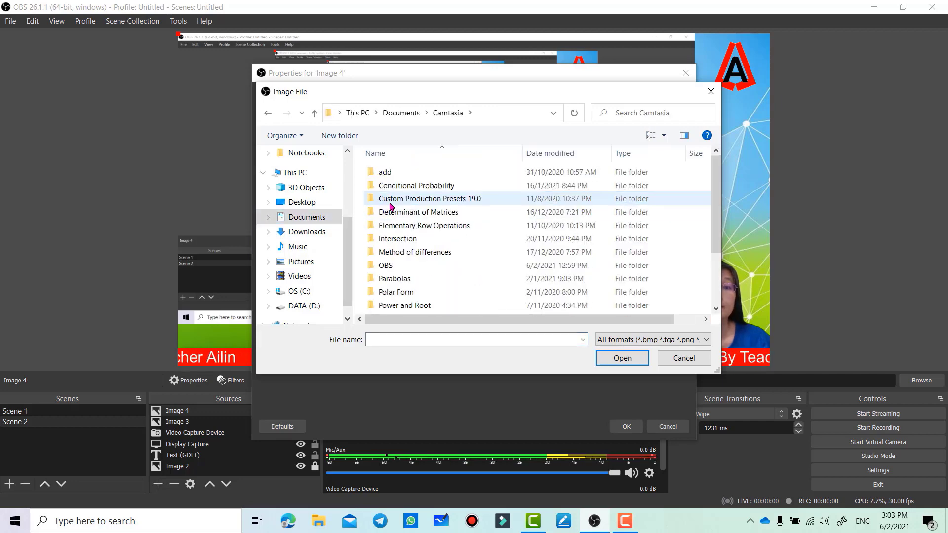
{"action": "double_click", "coordinate": [401, 265]}
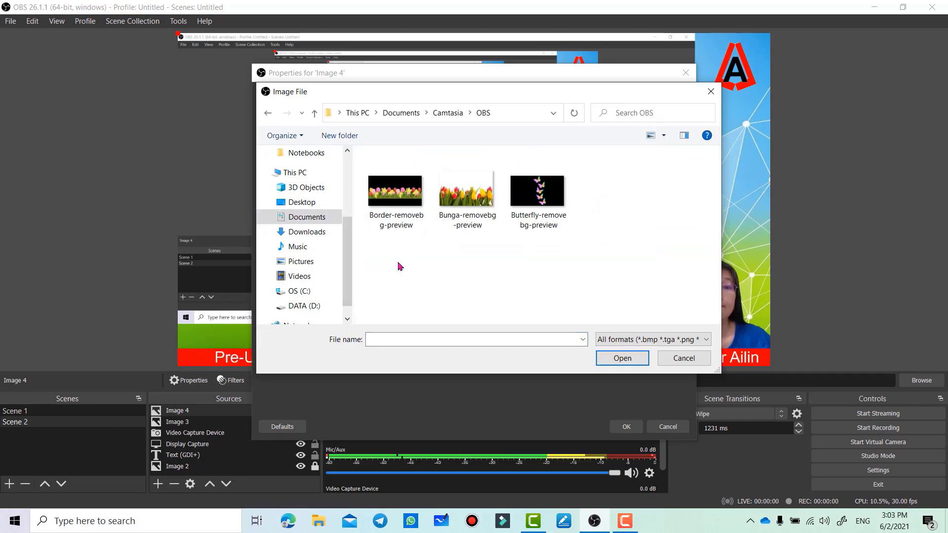
{"action": "left_click", "coordinate": [394, 193]}
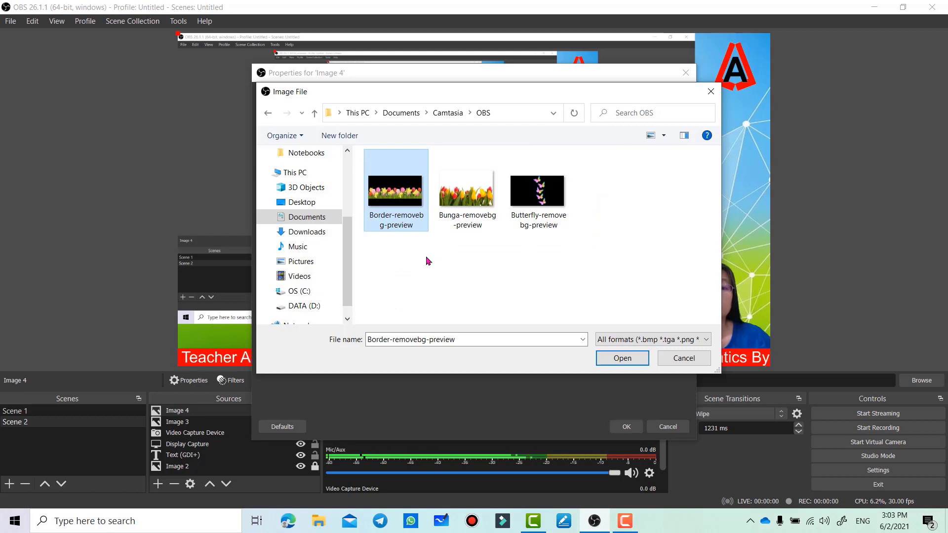
{"action": "left_click", "coordinate": [613, 359]}
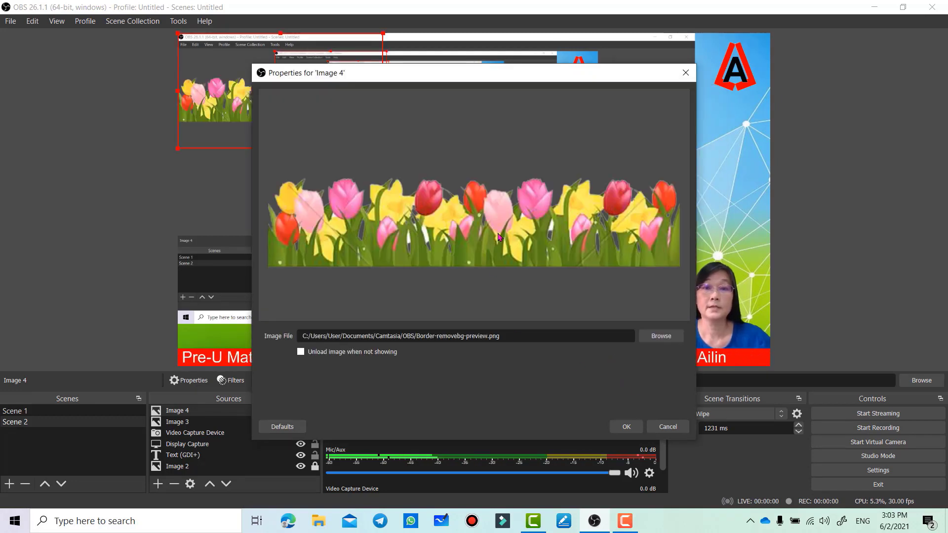
{"action": "left_click", "coordinate": [625, 428]}
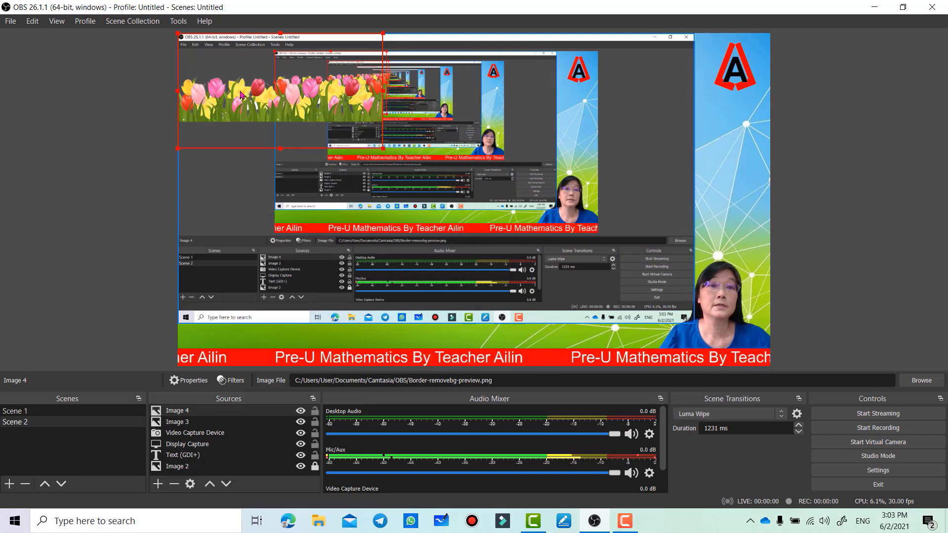
- Move the tulip border lower on the canvas and crop away the empty margins above and below the flowers
{"action": "left_click_drag", "start_coordinate": [237, 104], "coordinate": [237, 189]}
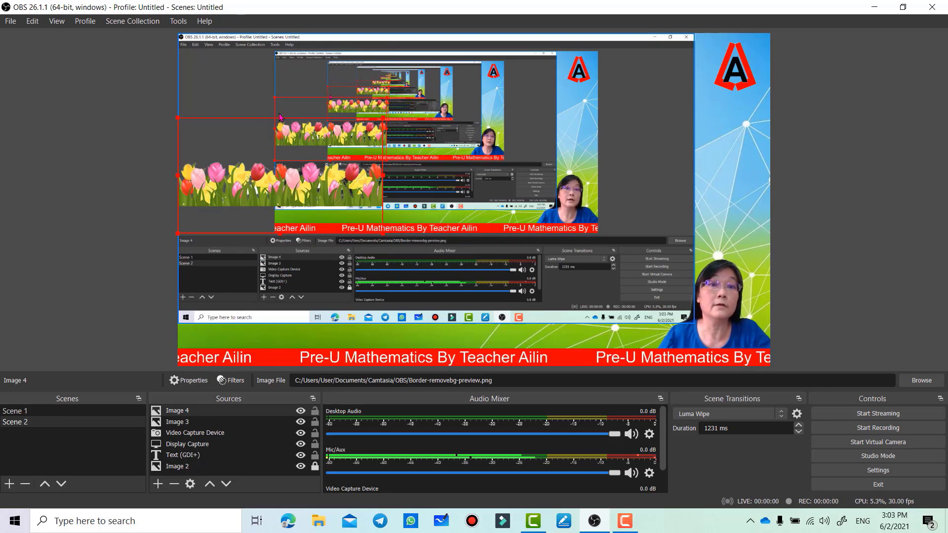
{"action": "left_click_drag", "start_coordinate": [280, 116], "coordinate": [280, 150]}
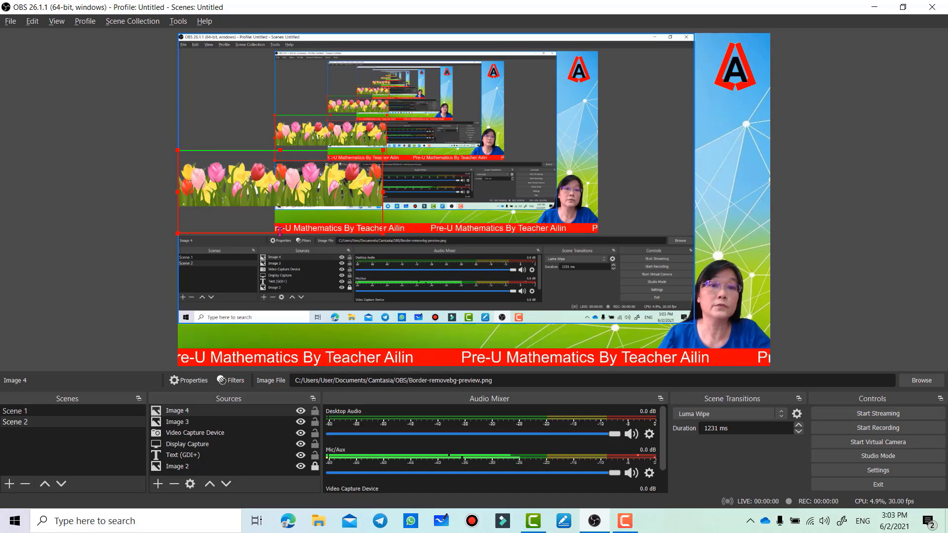
{"action": "left_click_drag", "start_coordinate": [280, 230], "coordinate": [280, 206]}
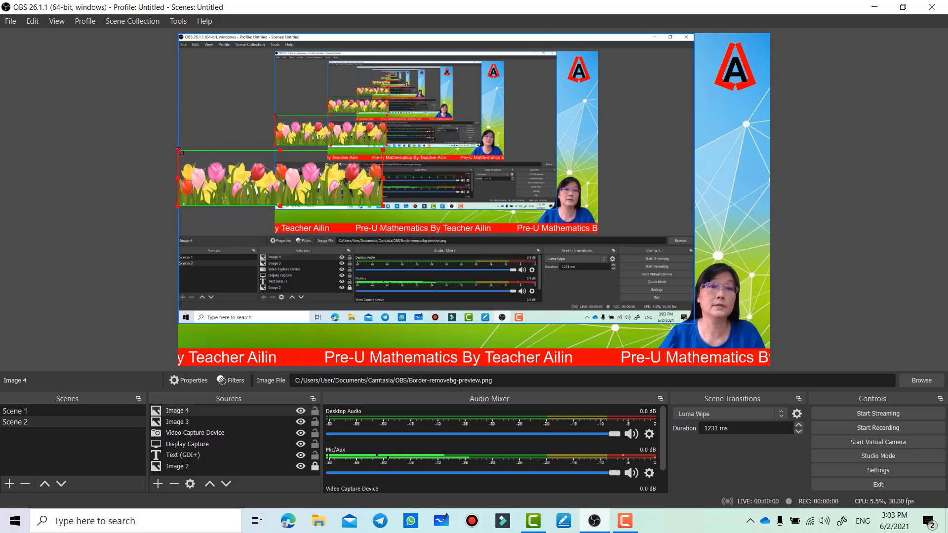
- Shrink the tulip border and place it at the canvas's left edge, directly above the red scrolling banner
{"action": "left_click_drag", "start_coordinate": [180, 150], "coordinate": [222, 163]}
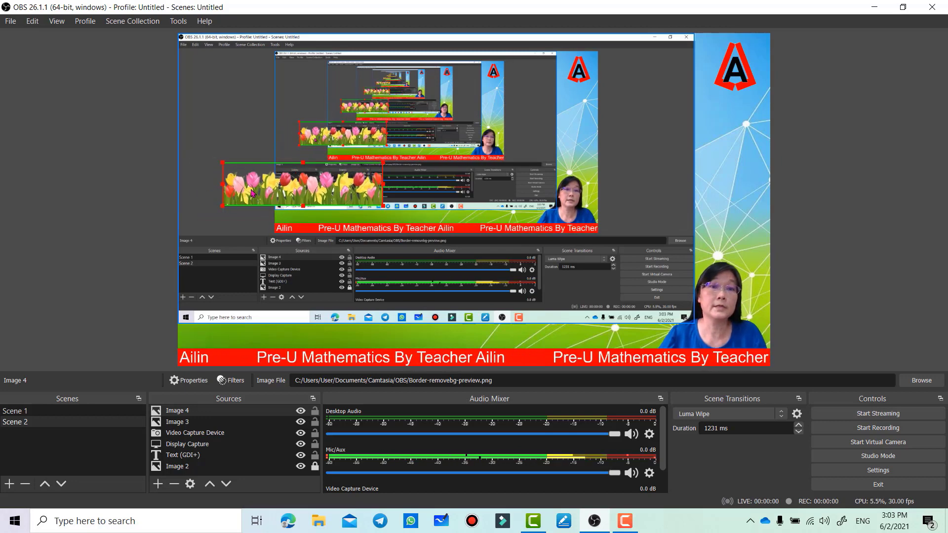
{"action": "left_click_drag", "start_coordinate": [252, 193], "coordinate": [214, 326]}
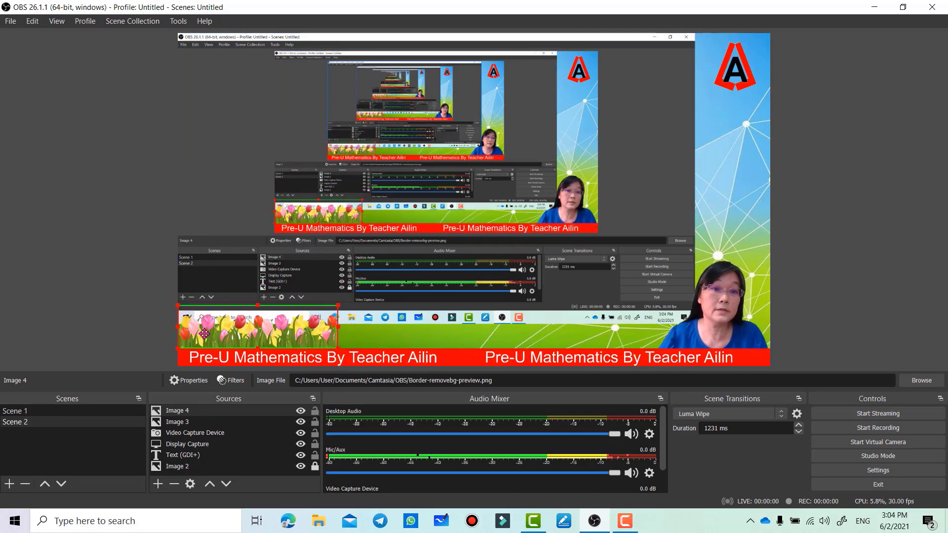
{"action": "left_click_drag", "start_coordinate": [339, 305], "coordinate": [322, 316]}
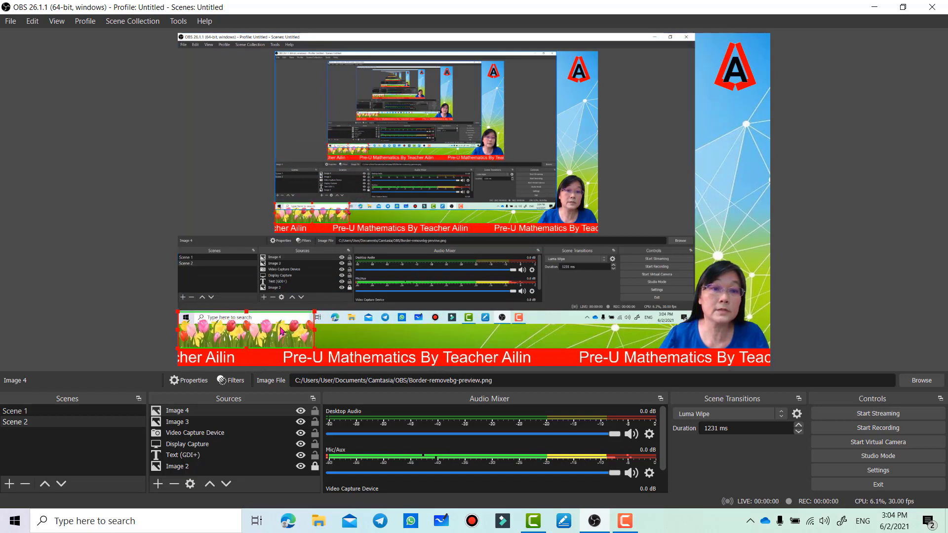
{"action": "left_click", "coordinate": [138, 245]}
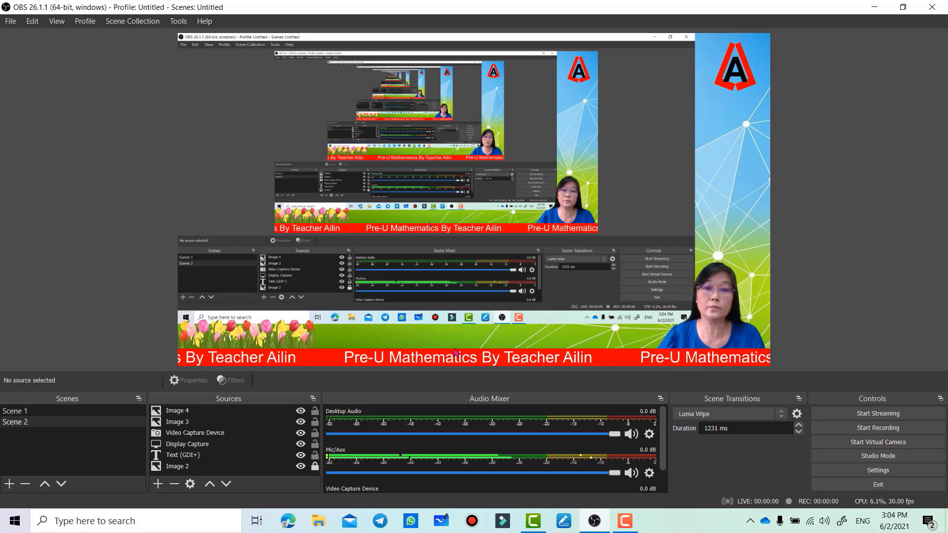
- Copy the tulip border and paste it twice, lining up the copies end to end with the original above the banner
{"action": "left_click", "coordinate": [242, 335]}
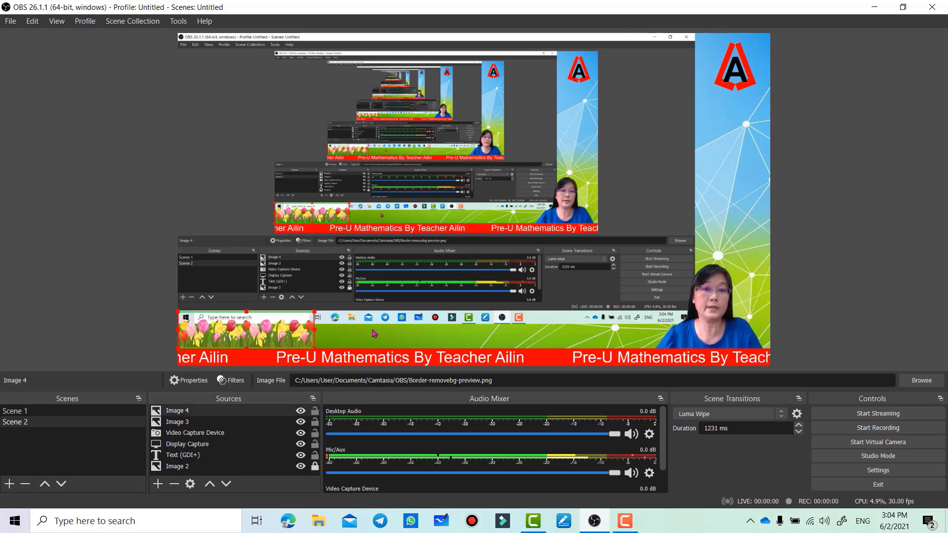
{"action": "left_click", "coordinate": [247, 335]}
{"action": "left_click", "coordinate": [256, 338]}
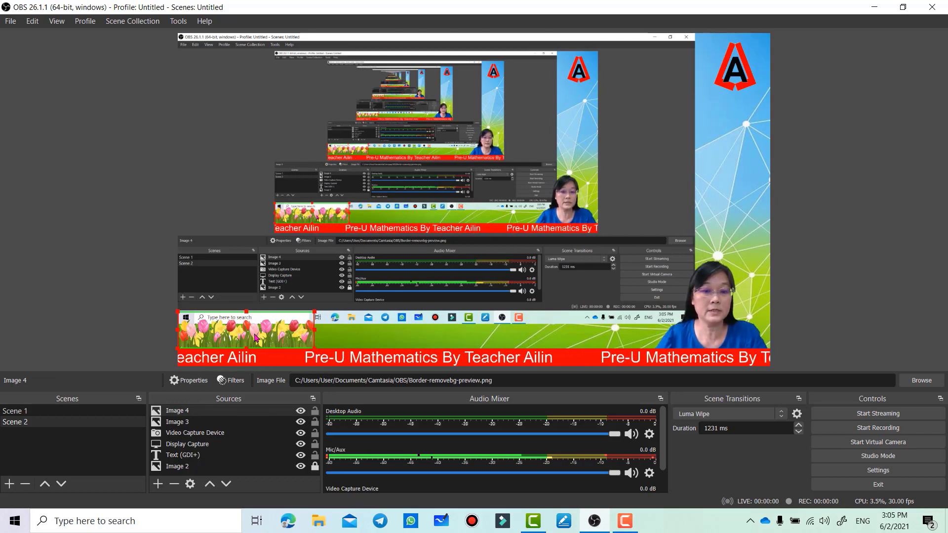
{"action": "left_click", "coordinate": [343, 337]}
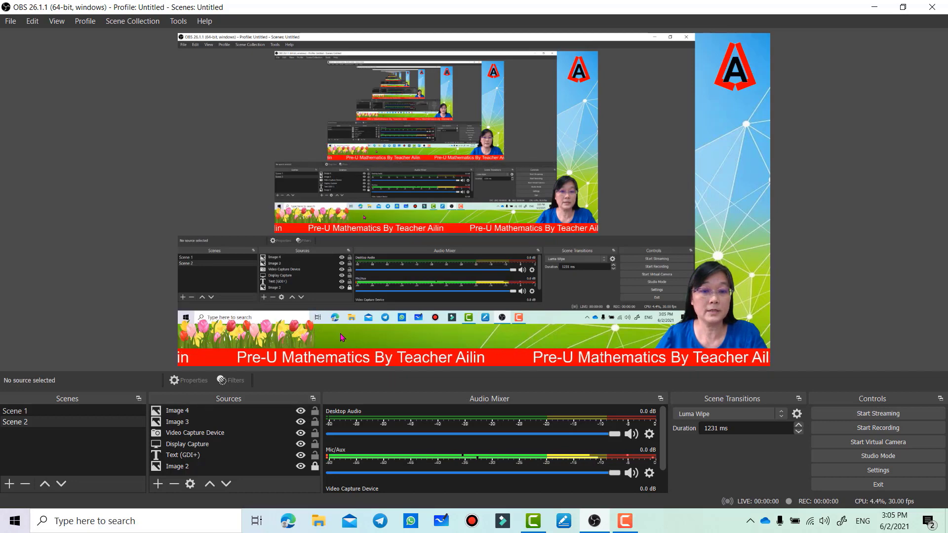
{"action": "key", "text": "ctrl+v"}
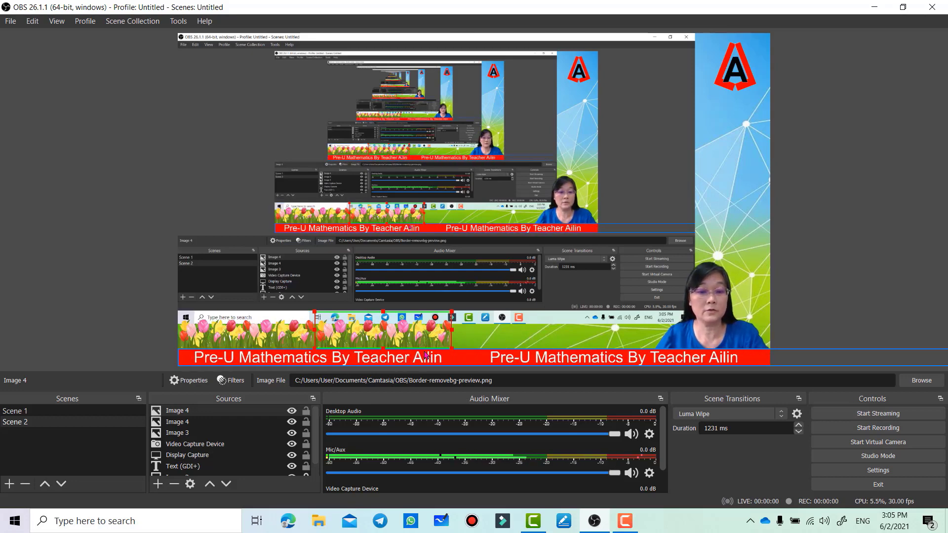
{"action": "key", "text": "ctrl+v"}
{"action": "left_click_drag", "start_coordinate": [421, 334], "coordinate": [465, 332]}
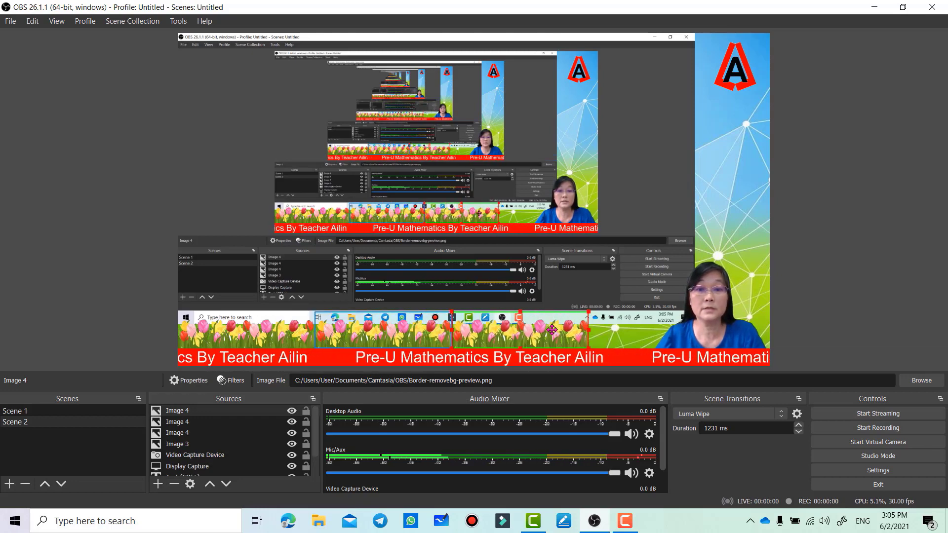
- Paste two more tulip borders and continue the row past the canvas's right edge
{"action": "key", "text": "ctrl+v"}
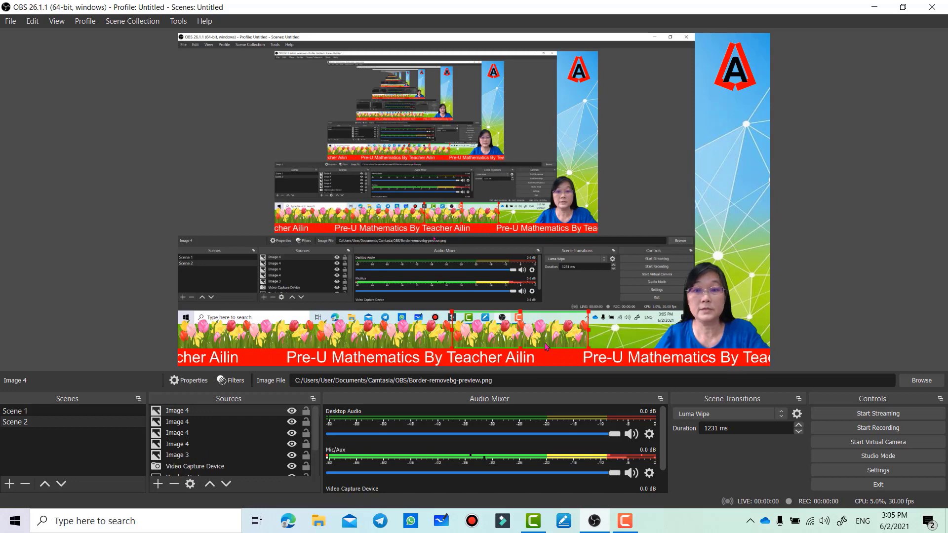
{"action": "left_click_drag", "start_coordinate": [658, 335], "coordinate": [695, 335]}
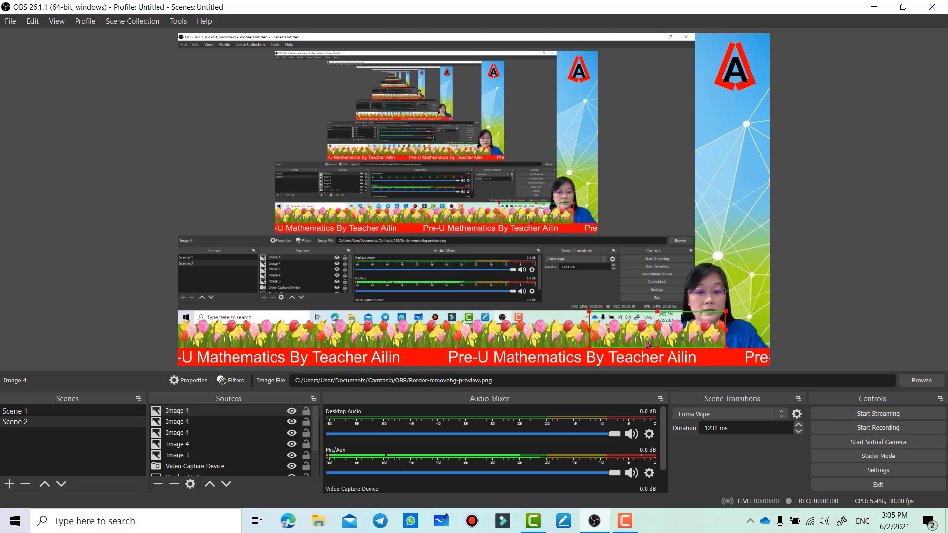
{"action": "key", "text": "ctrl+v"}
{"action": "left_click_drag", "start_coordinate": [690, 336], "coordinate": [827, 336]}
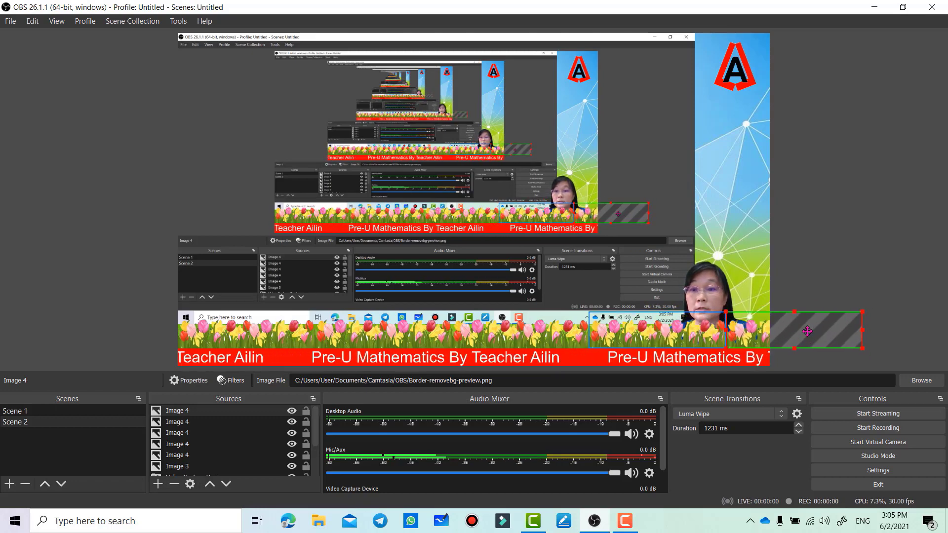
{"action": "left_click", "coordinate": [817, 259]}
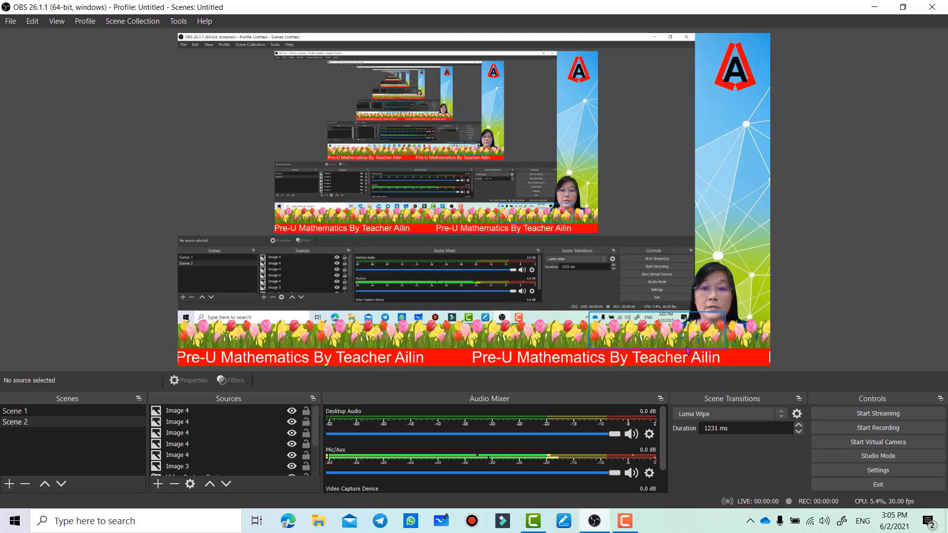
- Move the Video Capture Device to the top of the source order so the webcam sits in front of the tulips
{"action": "left_click", "coordinate": [717, 270]}
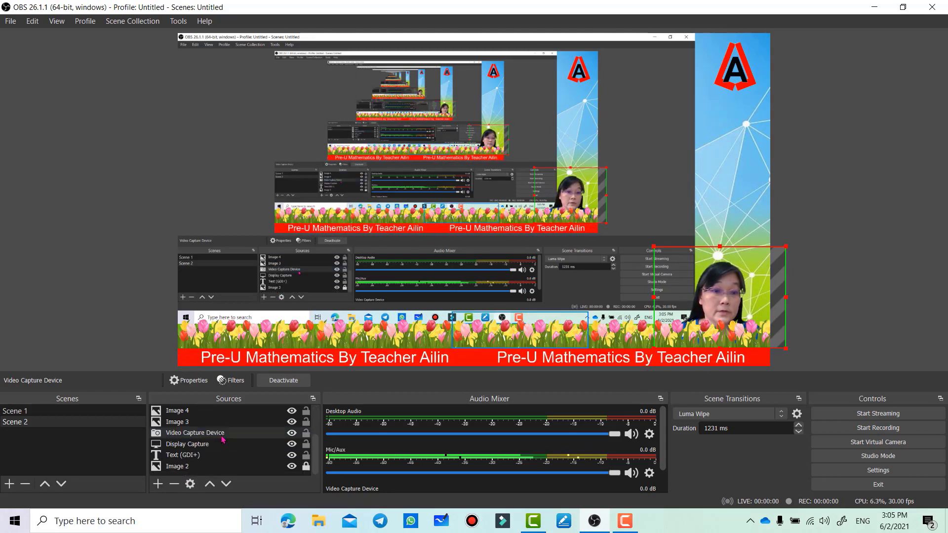
{"action": "left_click", "coordinate": [190, 433]}
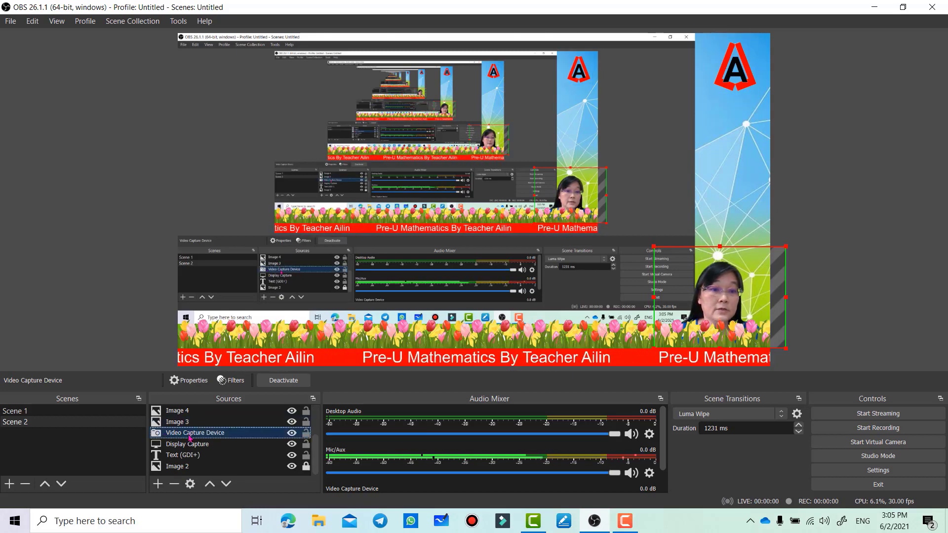
{"action": "left_click_drag", "start_coordinate": [190, 433], "coordinate": [184, 411]}
{"action": "left_click", "coordinate": [810, 253]}
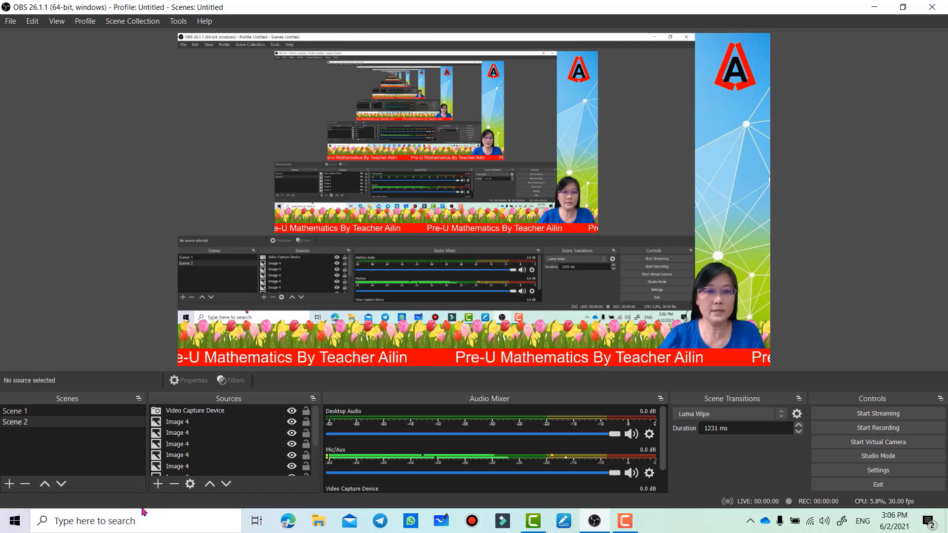
- Add a new image source to Scene 2 using the Butterfly-removebg-preview file from the OBS folder
{"action": "left_click", "coordinate": [157, 485]}
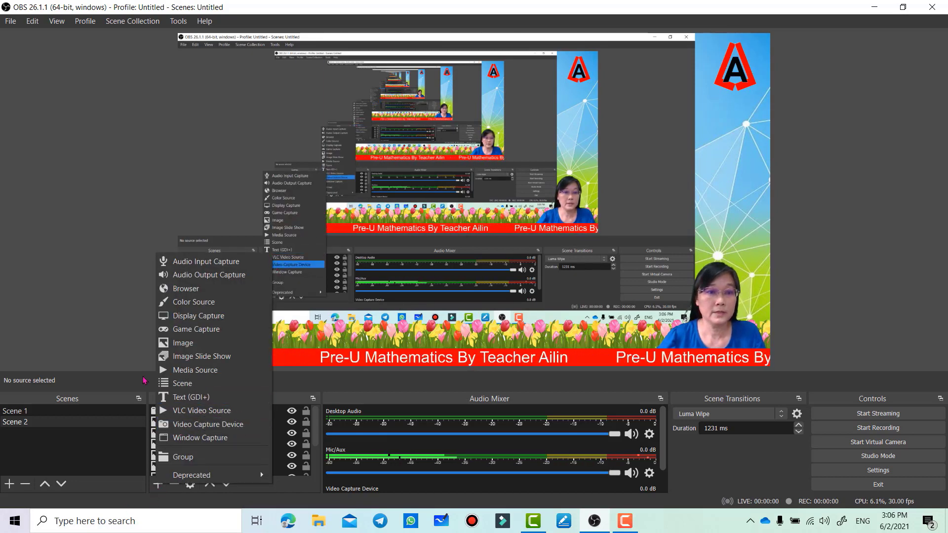
{"action": "left_click", "coordinate": [179, 342]}
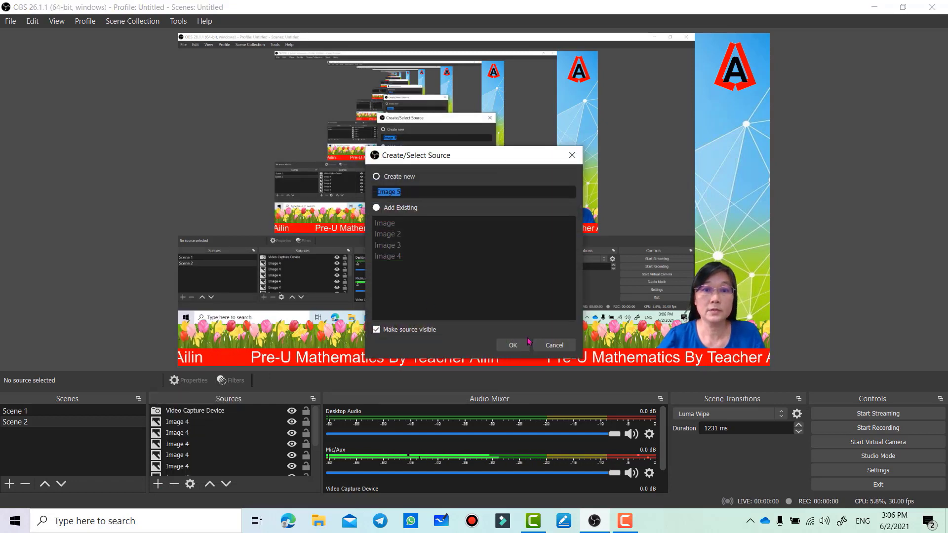
{"action": "left_click", "coordinate": [522, 346]}
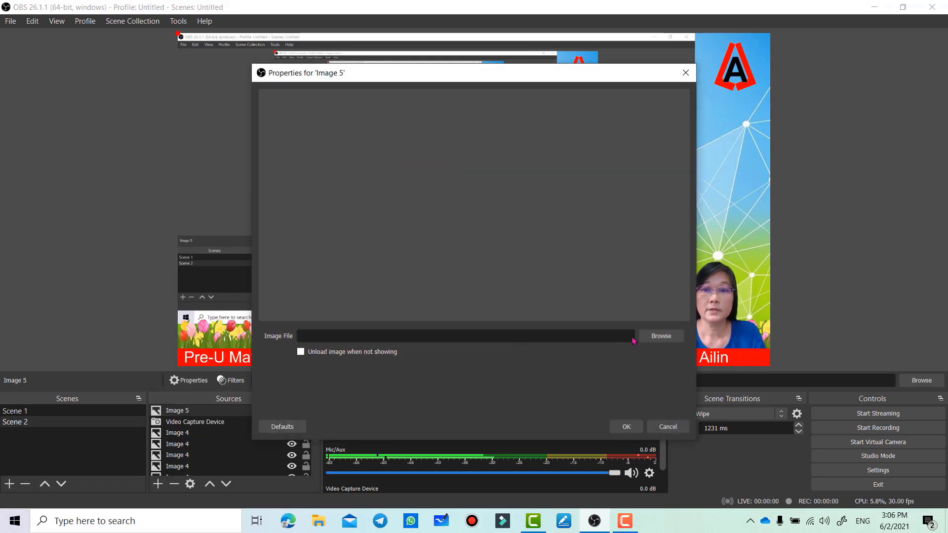
{"action": "left_click", "coordinate": [662, 337]}
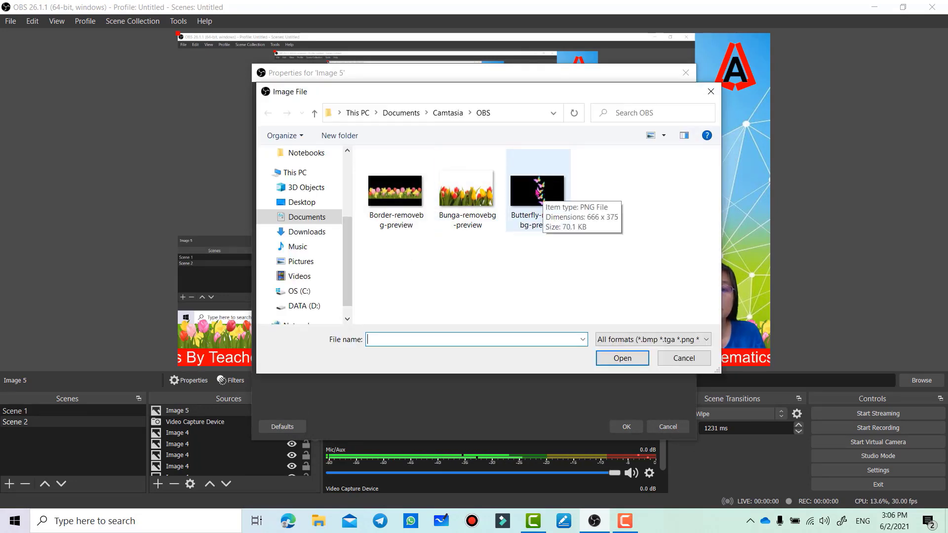
{"action": "left_click", "coordinate": [541, 190]}
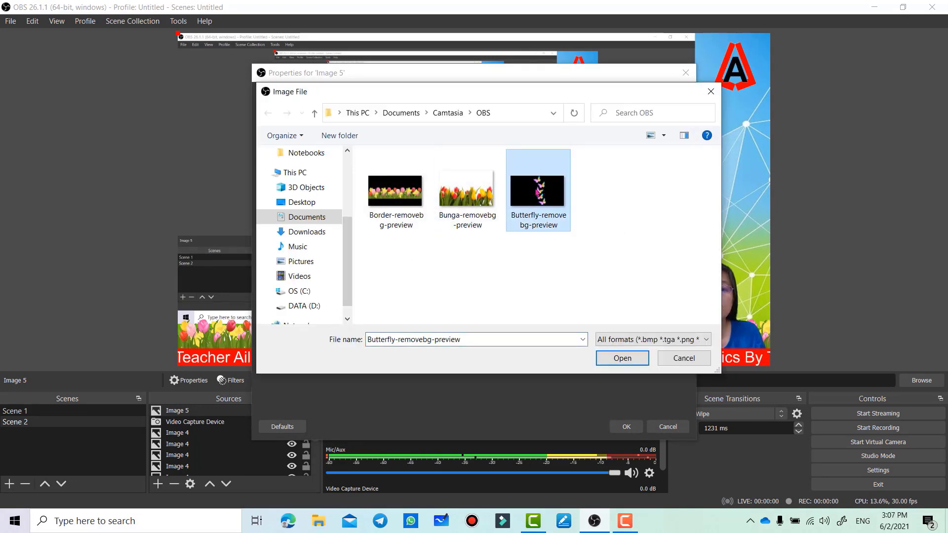
{"action": "left_click", "coordinate": [623, 359]}
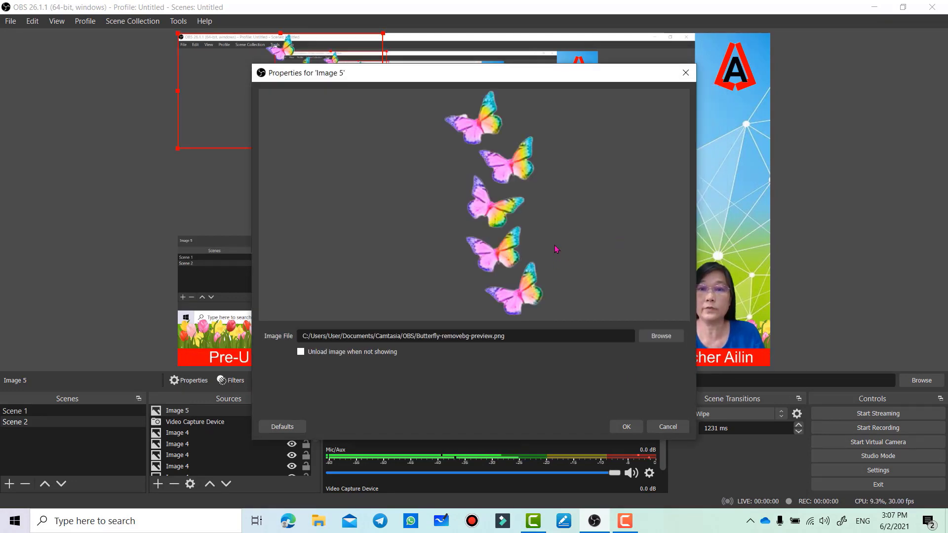
{"action": "left_click", "coordinate": [628, 427]}
- Crop the empty sides of the butterfly image, place it directly below the logo and enlarge it to fill the side strip's width
{"action": "left_click_drag", "start_coordinate": [228, 85], "coordinate": [713, 163]}
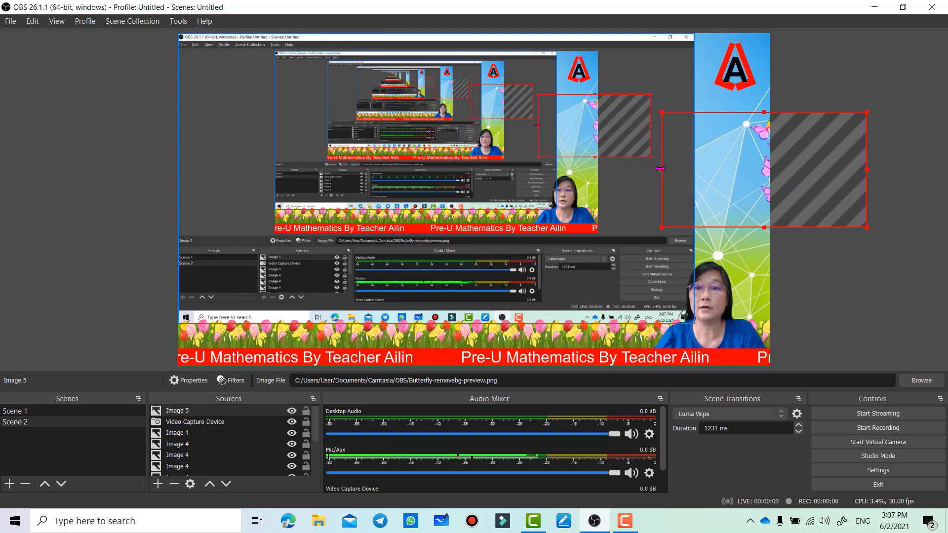
{"action": "left_click_drag", "start_coordinate": [662, 178], "coordinate": [643, 187]}
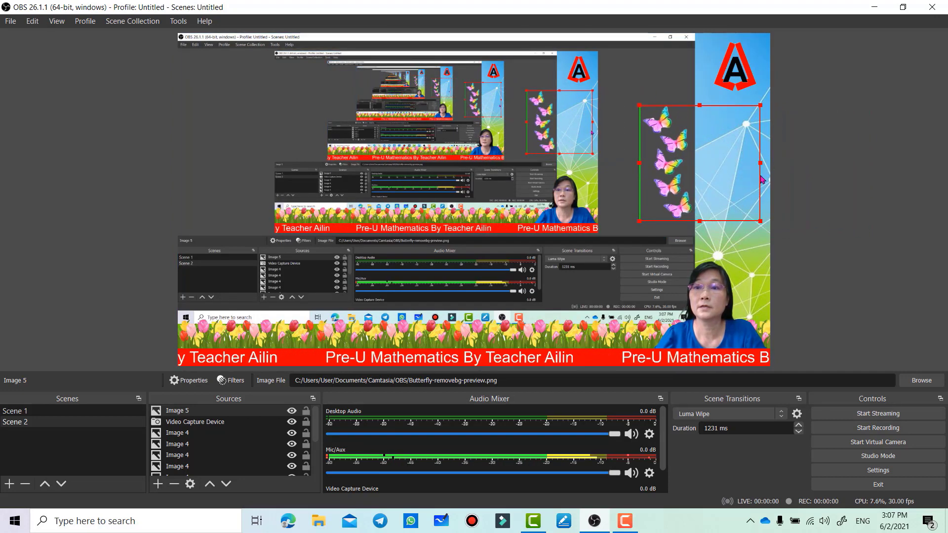
{"action": "left_click_drag", "start_coordinate": [758, 162], "coordinate": [696, 170]}
{"action": "left_click_drag", "start_coordinate": [662, 180], "coordinate": [721, 156]}
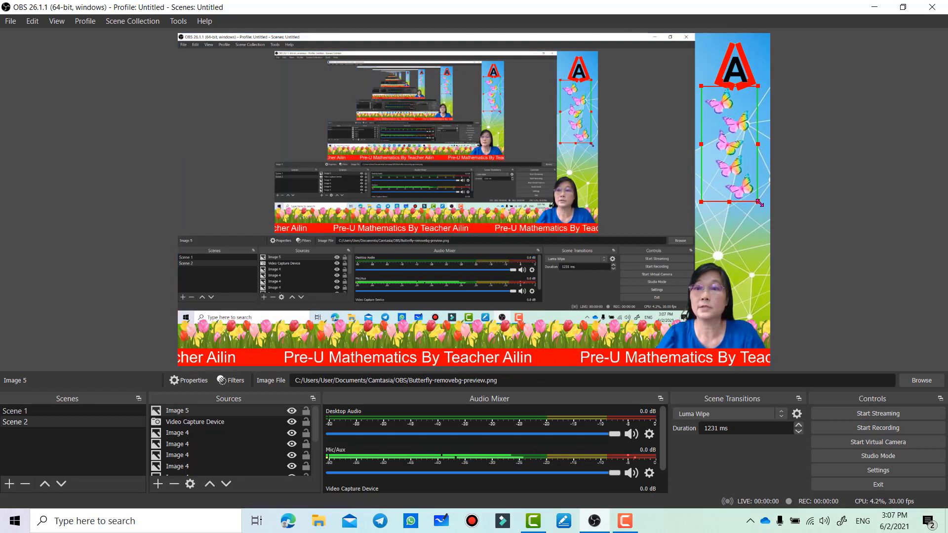
{"action": "left_click_drag", "start_coordinate": [755, 200], "coordinate": [755, 230]}
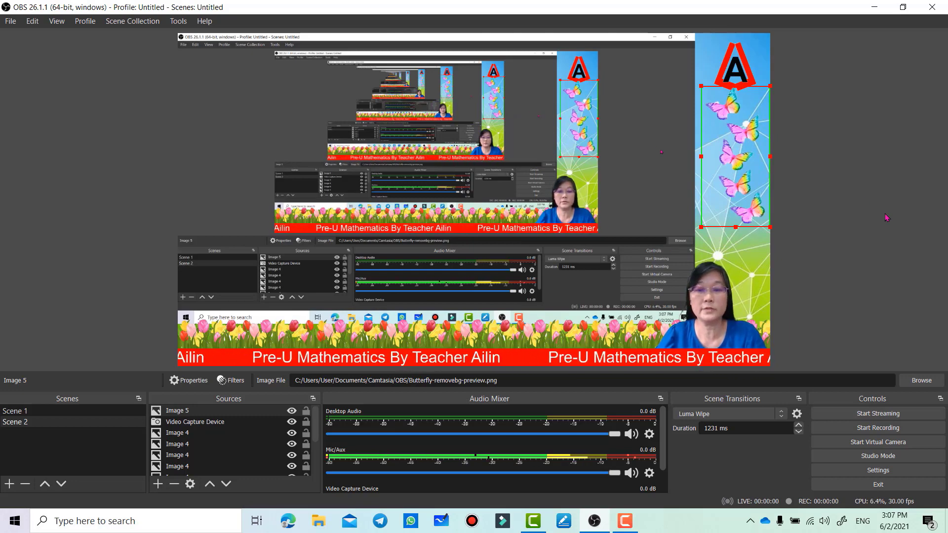
- Paste a copy of the butterfly image and place it below the original to continue the column down to the tulips
{"action": "key", "text": "ctrl+v"}
{"action": "left_click_drag", "start_coordinate": [734, 156], "coordinate": [736, 288]}
{"action": "left_click", "coordinate": [782, 298]}
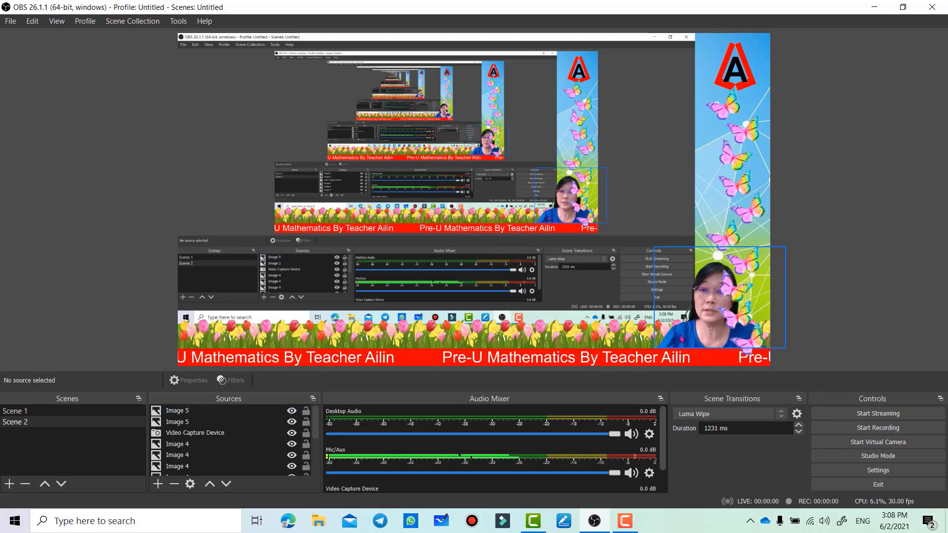
- Move the Video Capture Device to the top of the source order so the webcam sits in front of the butterflies
{"action": "left_click", "coordinate": [195, 433]}
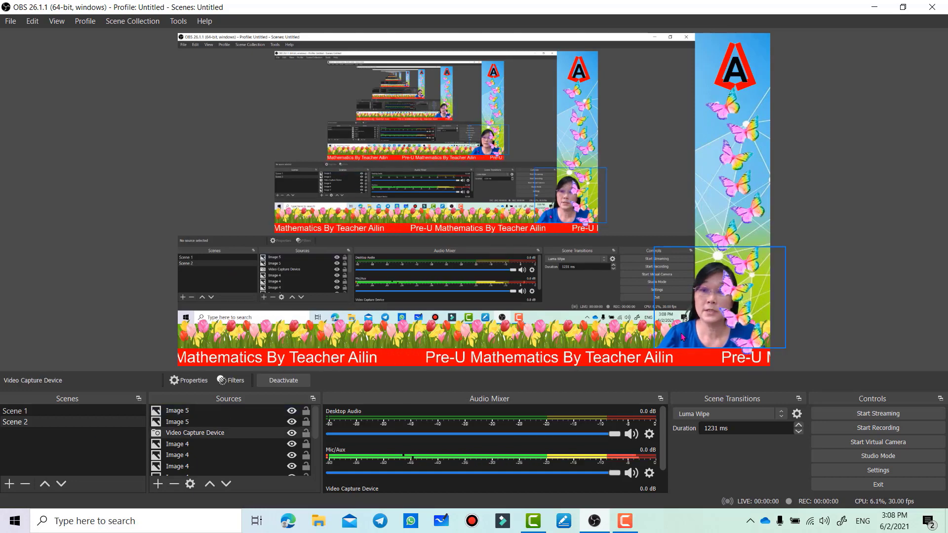
{"action": "left_click", "coordinate": [203, 433]}
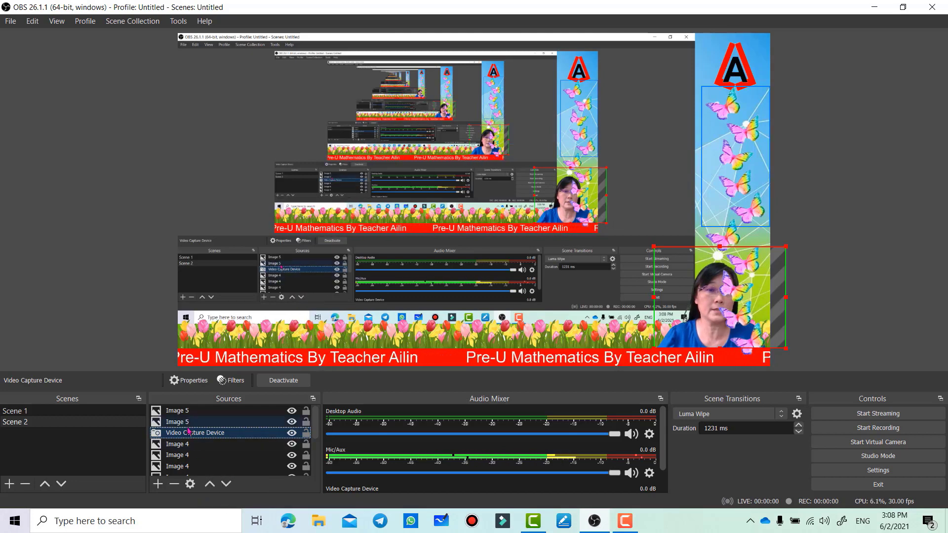
{"action": "left_click", "coordinate": [209, 487]}
{"action": "left_click", "coordinate": [209, 487]}
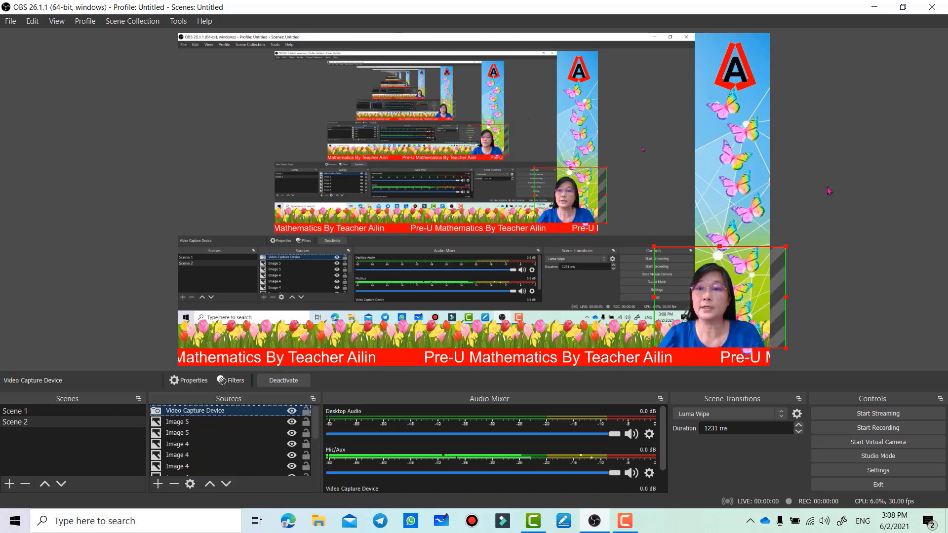
{"action": "left_click", "coordinate": [821, 159]}
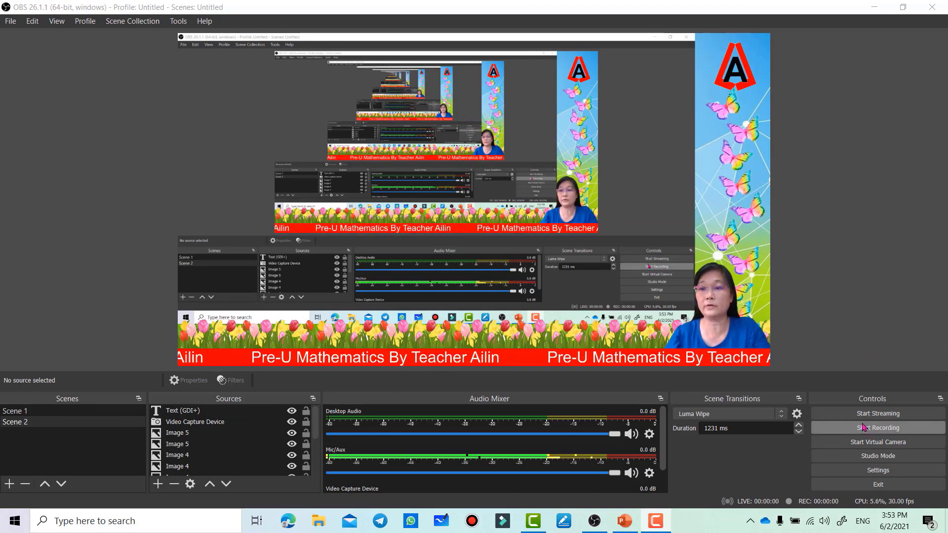
- Start recording, switch to PowerPoint, play the slide show from the beginning and advance to the second slide
{"action": "left_click", "coordinate": [863, 428]}
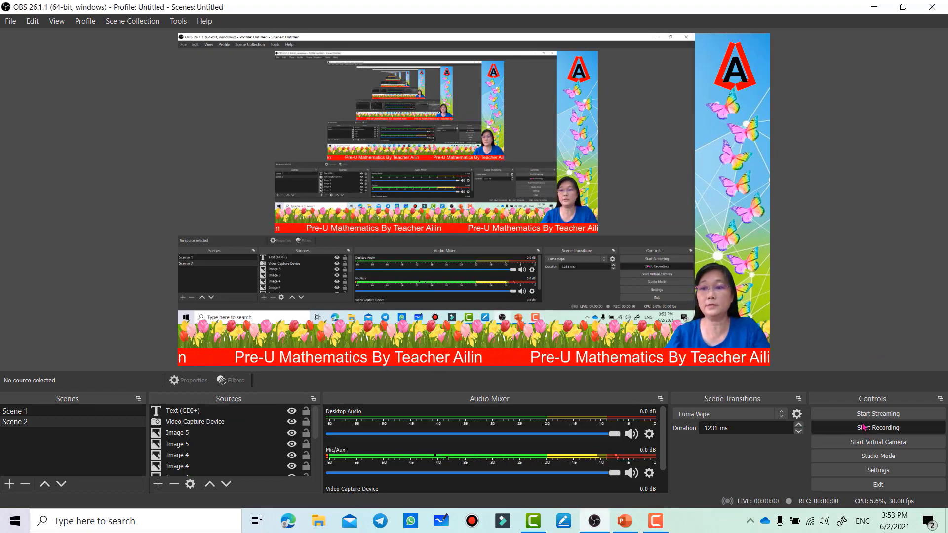
{"action": "left_click", "coordinate": [624, 524]}
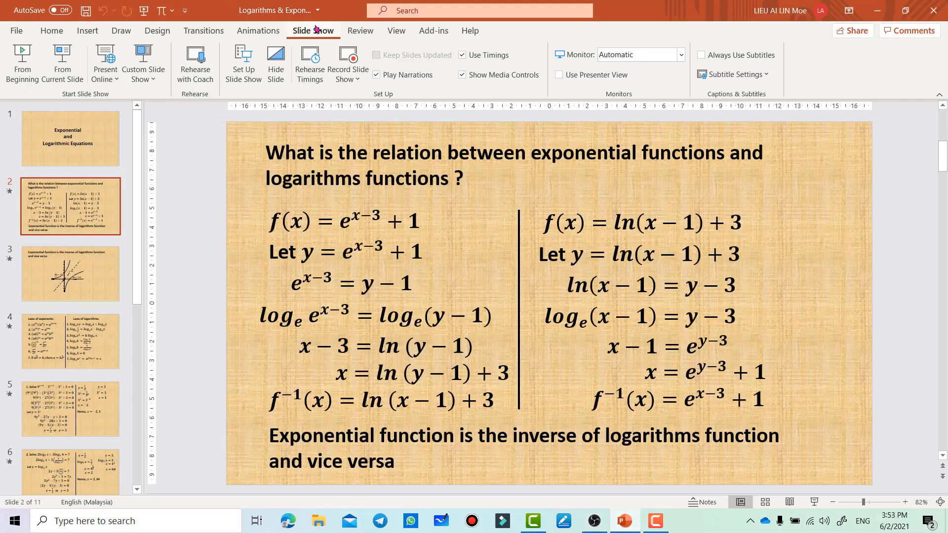
{"action": "left_click", "coordinate": [15, 67]}
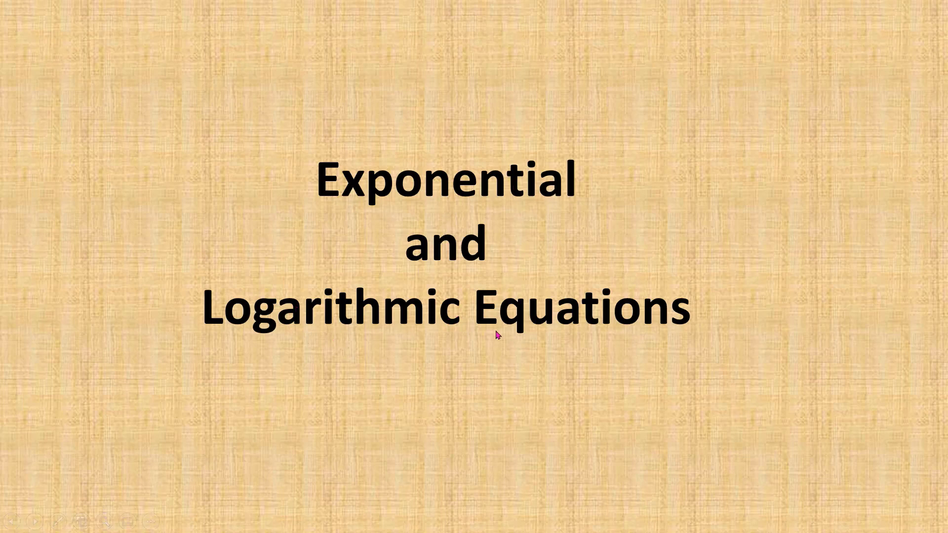
{"action": "left_click", "coordinate": [552, 244]}
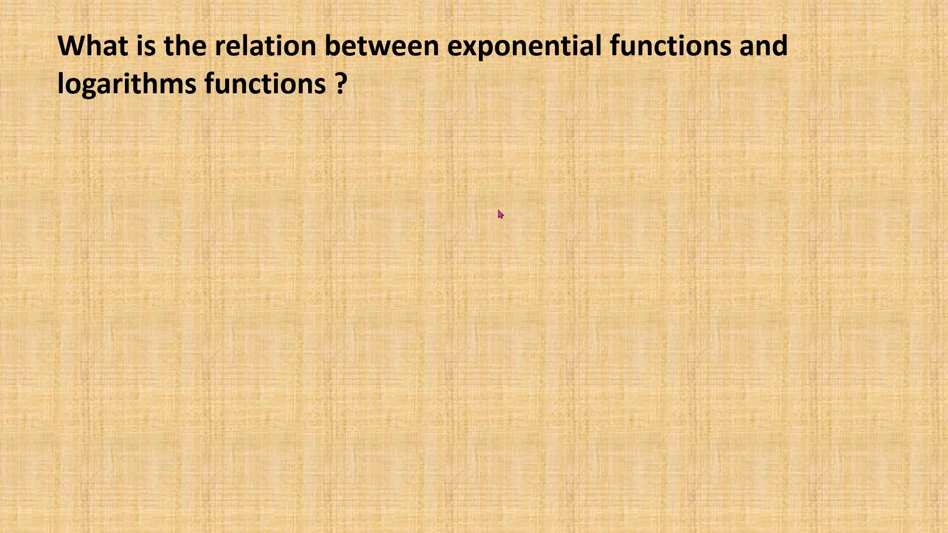
- End the slide show, switch back to OBS and stop the recording
{"action": "right_click", "coordinate": [591, 252]}
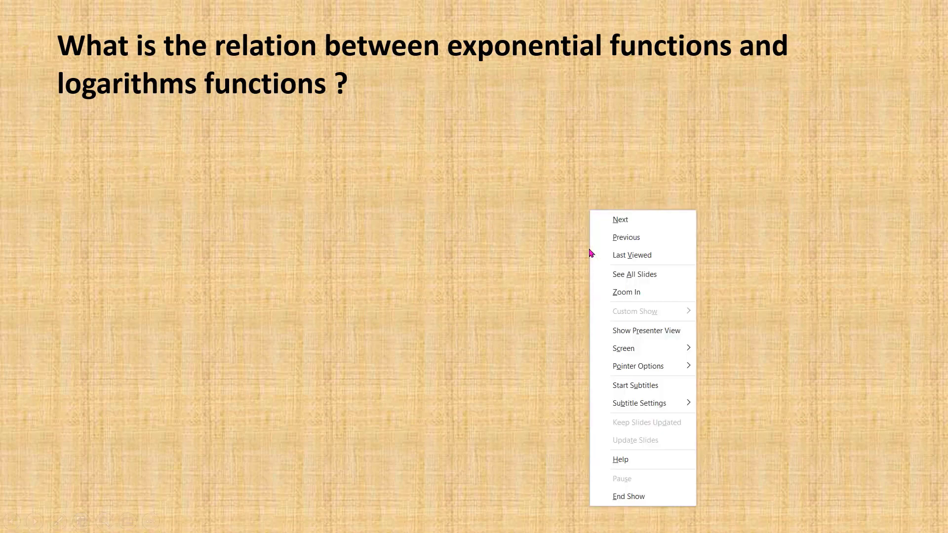
{"action": "left_click", "coordinate": [634, 500]}
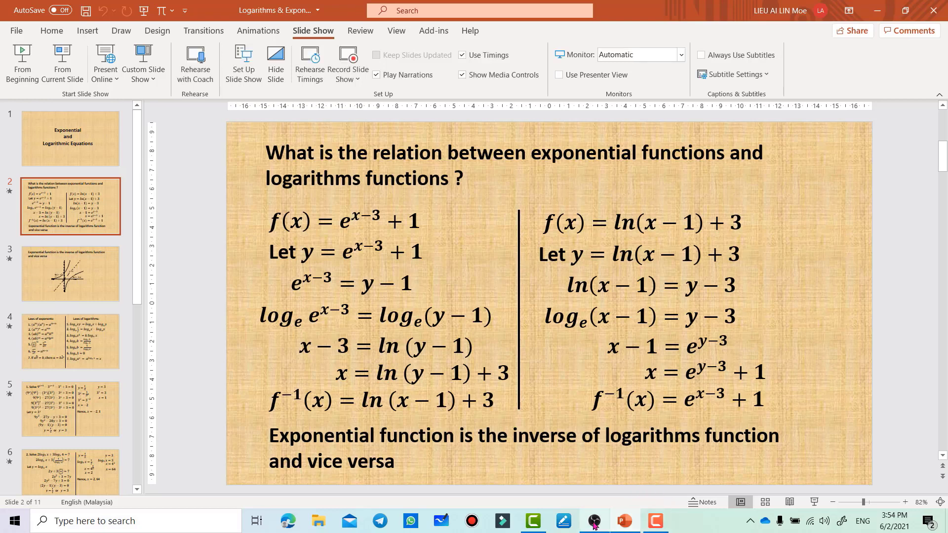
{"action": "left_click", "coordinate": [595, 523]}
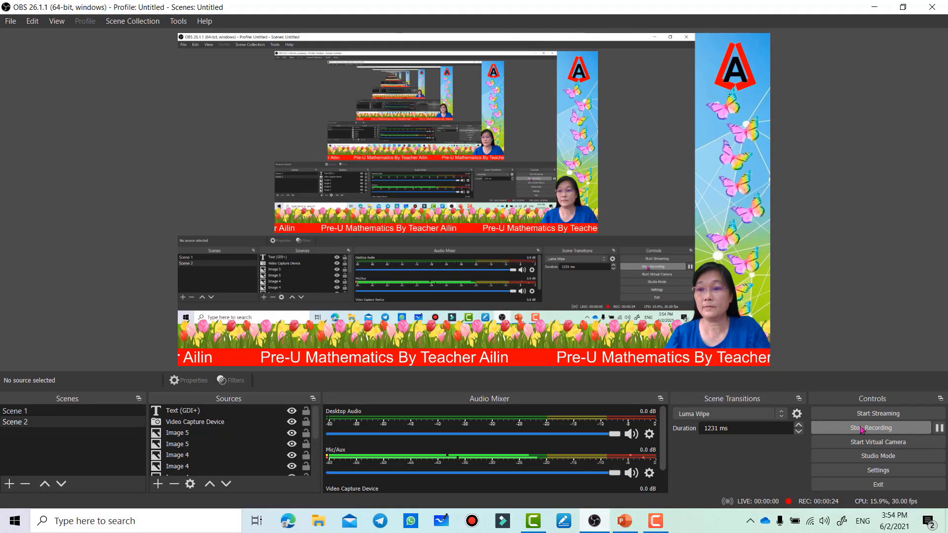
{"action": "left_click", "coordinate": [860, 428]}
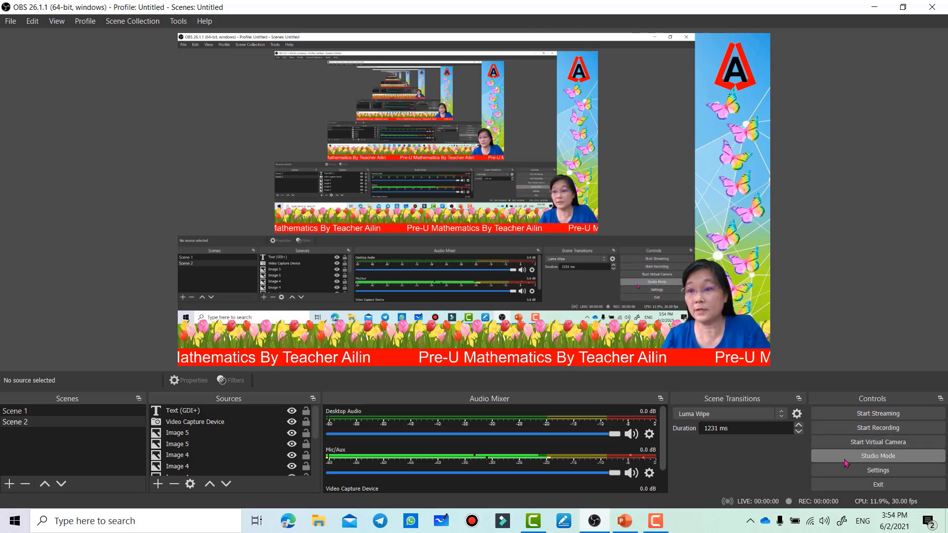
{"action": "left_click", "coordinate": [12, 21]}
{"action": "left_click", "coordinate": [21, 37]}
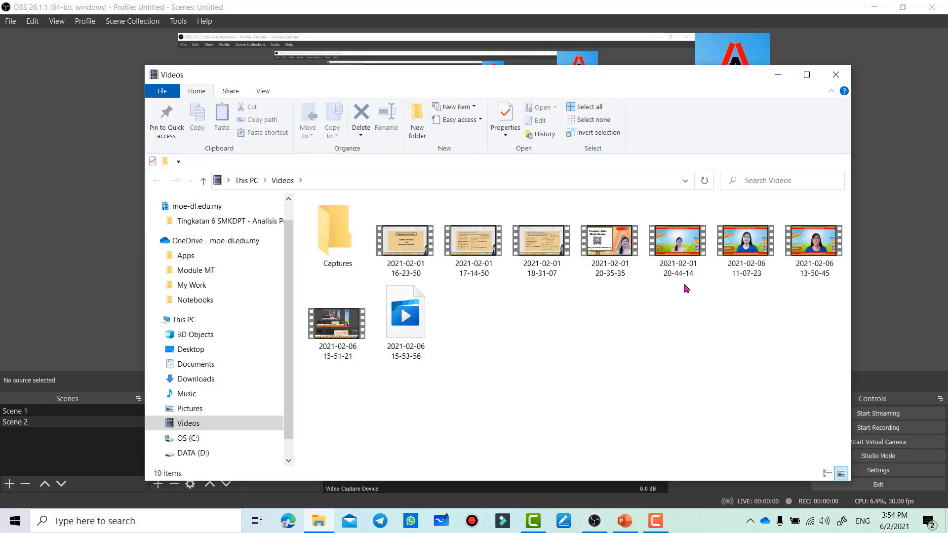
{"action": "double_click", "coordinate": [404, 321]}
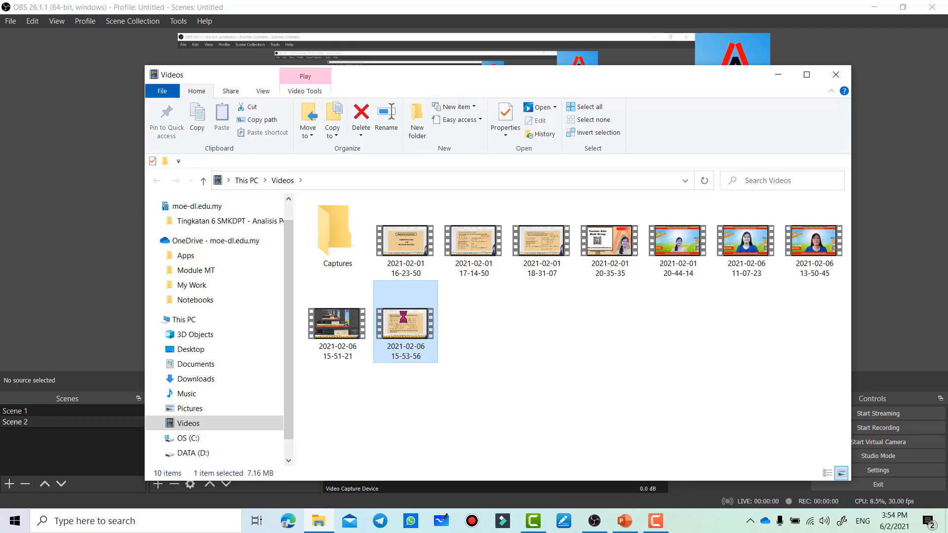
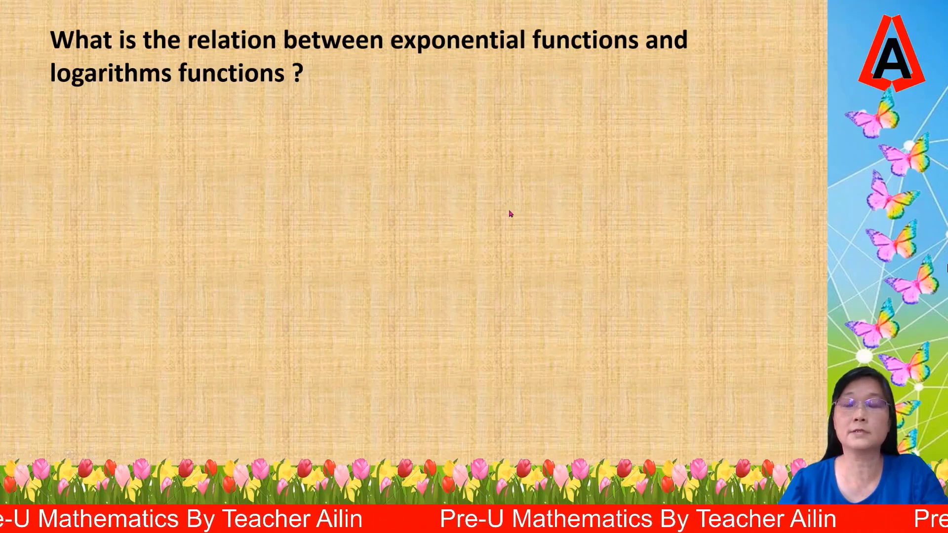
{"action": "right_click", "coordinate": [515, 184]}
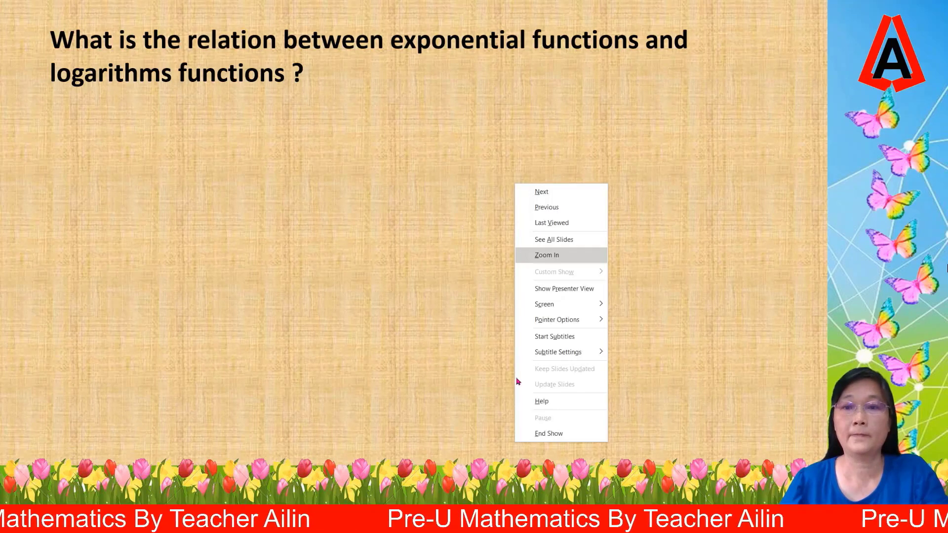
{"action": "left_click", "coordinate": [552, 435]}
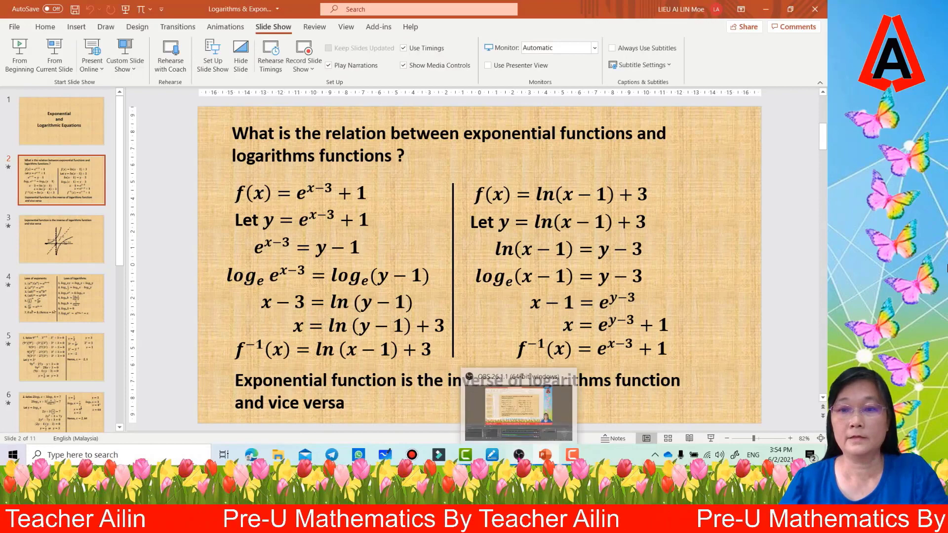
{"action": "left_click", "coordinate": [519, 455]}
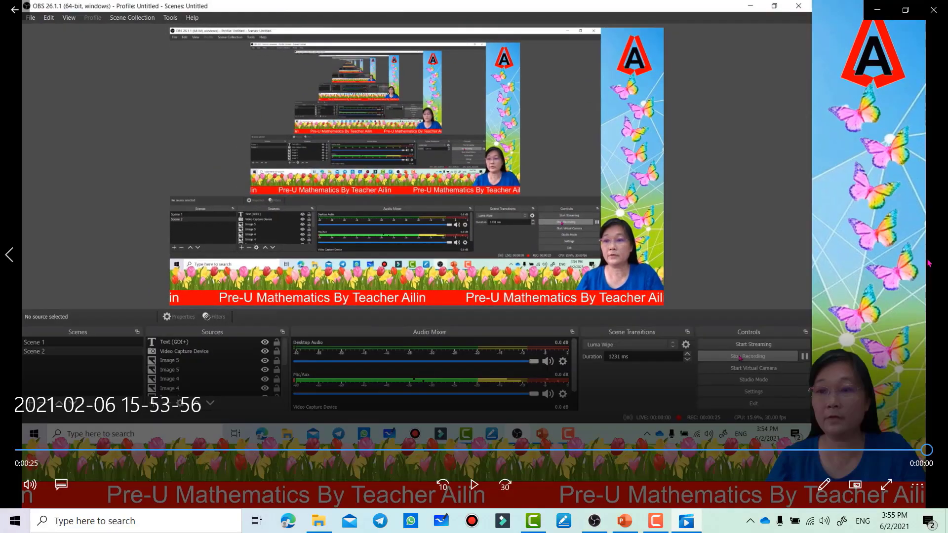
{"action": "left_click", "coordinate": [933, 10]}
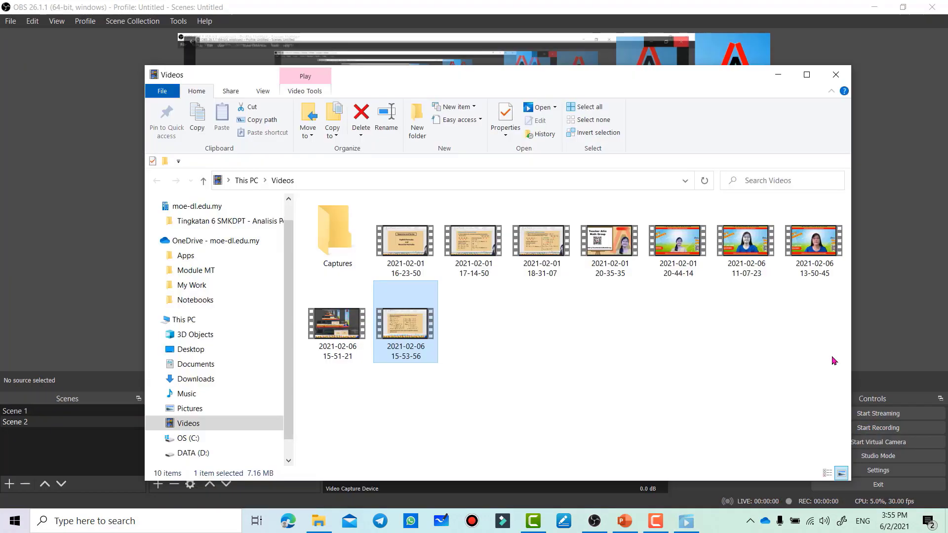
{"action": "left_click", "coordinate": [836, 74]}
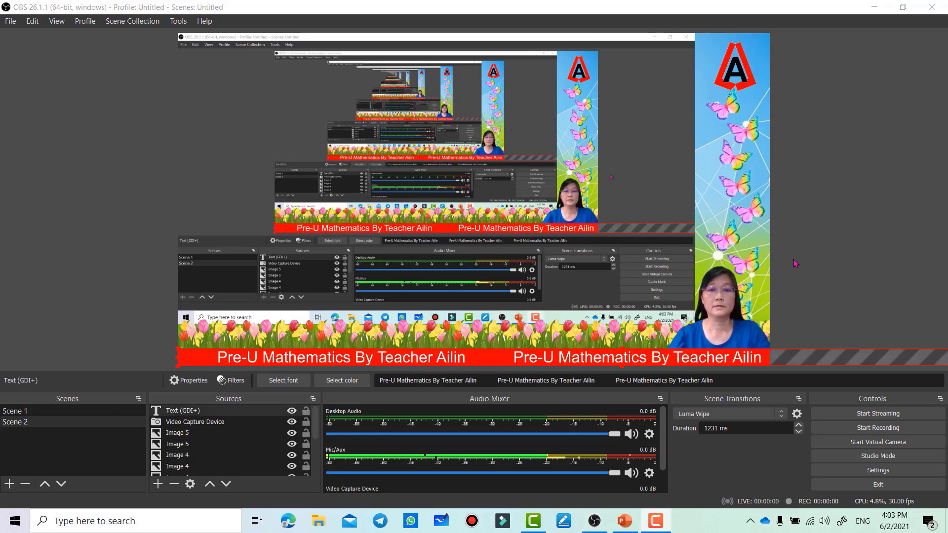
- Duplicate Scene 2 and name the copy Scene 3
{"action": "right_click", "coordinate": [26, 423]}
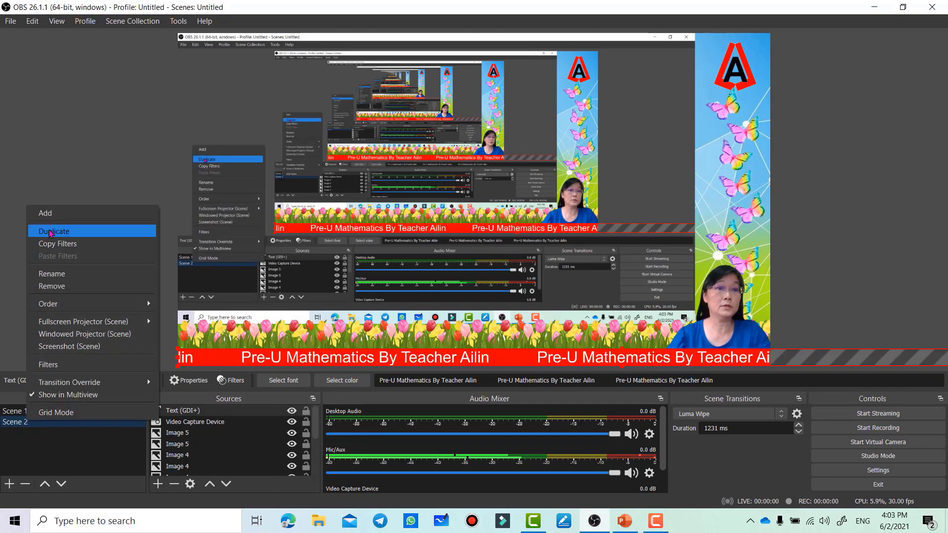
{"action": "left_click", "coordinate": [49, 232]}
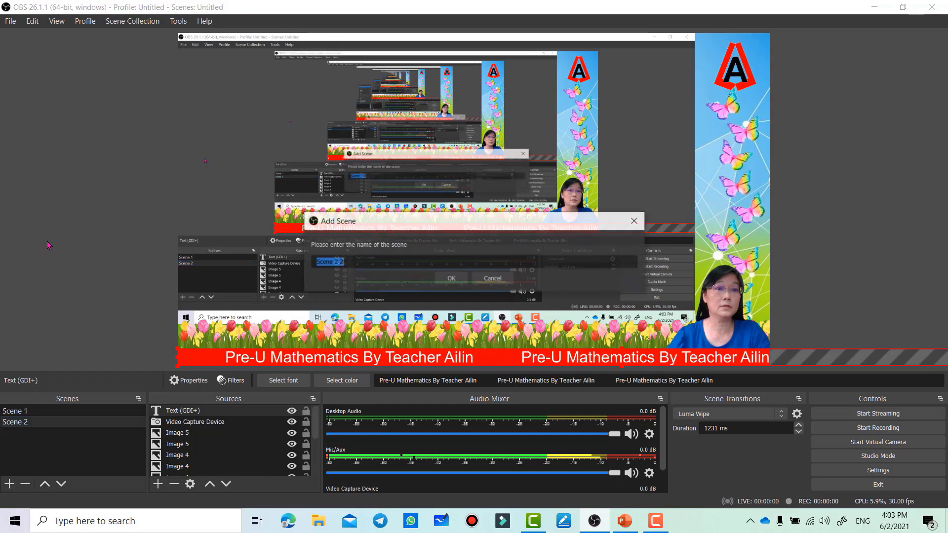
{"action": "left_click", "coordinate": [349, 259]}
{"action": "key", "text": "BackSpace"}
{"action": "key", "text": "BackSpace"}
{"action": "key", "text": "BackSpace"}
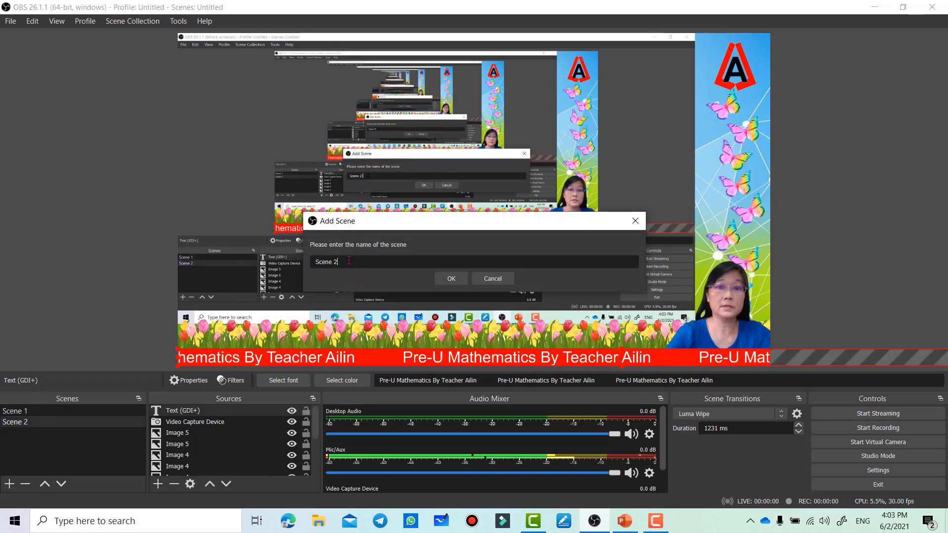
{"action": "type", "text": "3"}
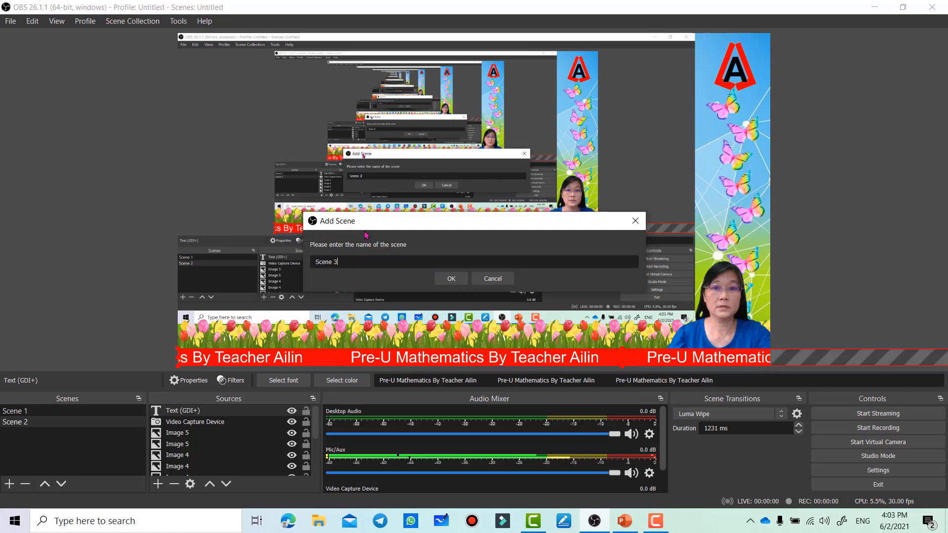
{"action": "left_click", "coordinate": [448, 279]}
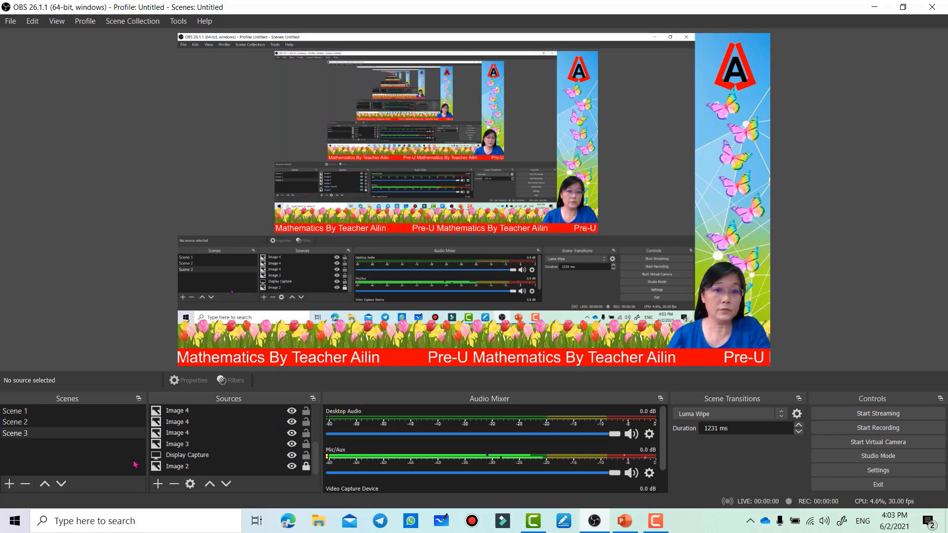
- Remove the Display Capture source from Scene 3
{"action": "left_click", "coordinate": [188, 456]}
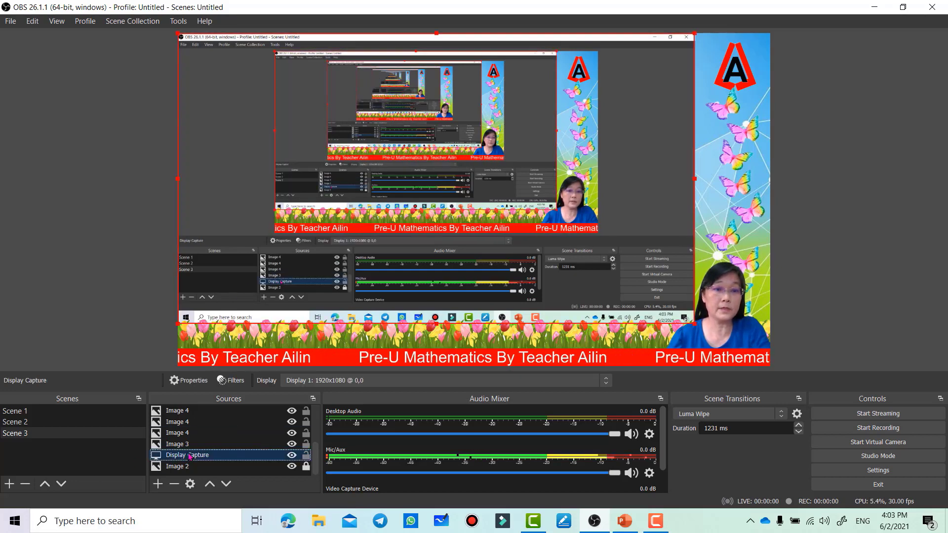
{"action": "right_click", "coordinate": [190, 456]}
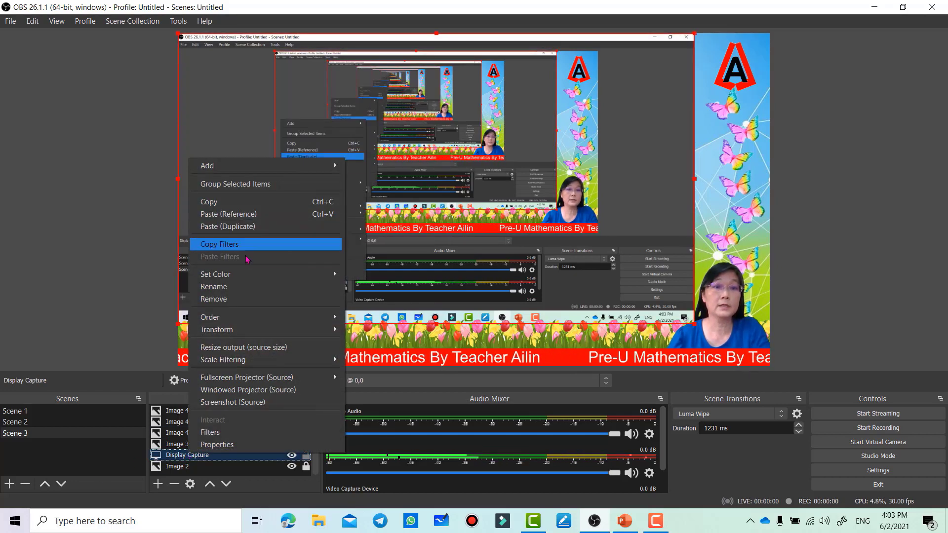
{"action": "left_click", "coordinate": [213, 299]}
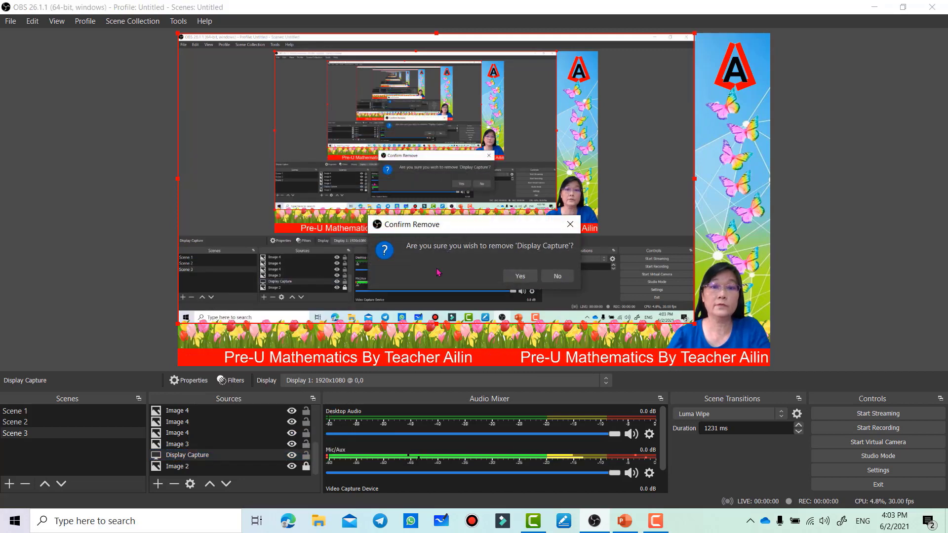
{"action": "left_click", "coordinate": [526, 276]}
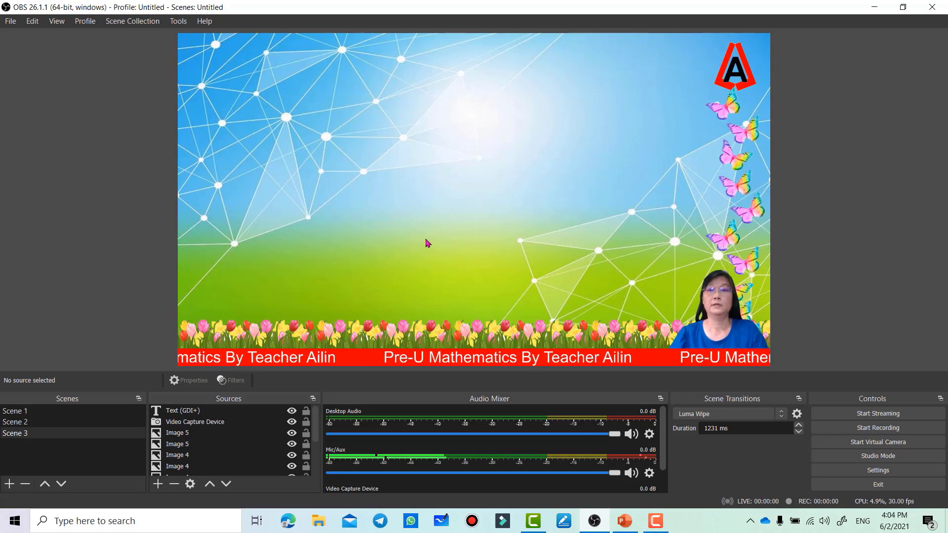
- Remove the Image 2 background source from Scene 3
{"action": "right_click", "coordinate": [243, 184]}
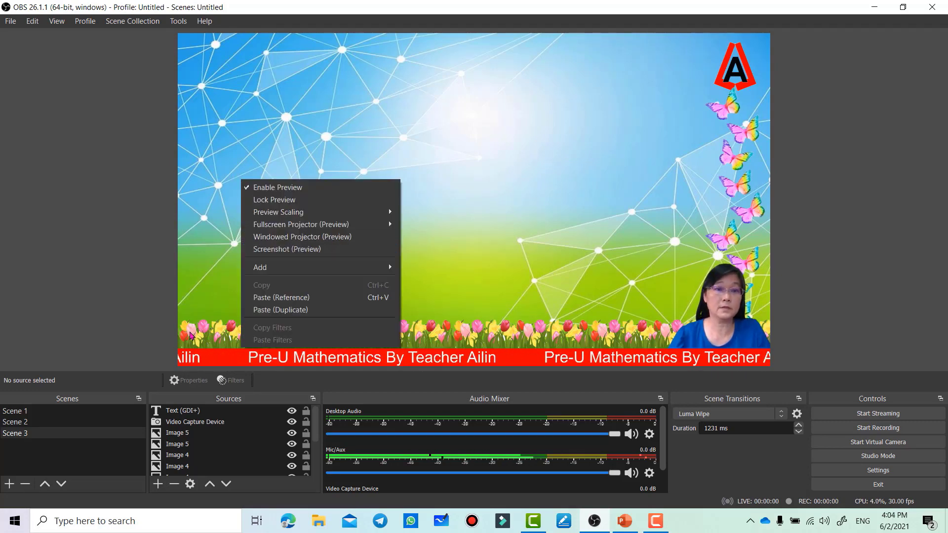
{"action": "left_click", "coordinate": [206, 284]}
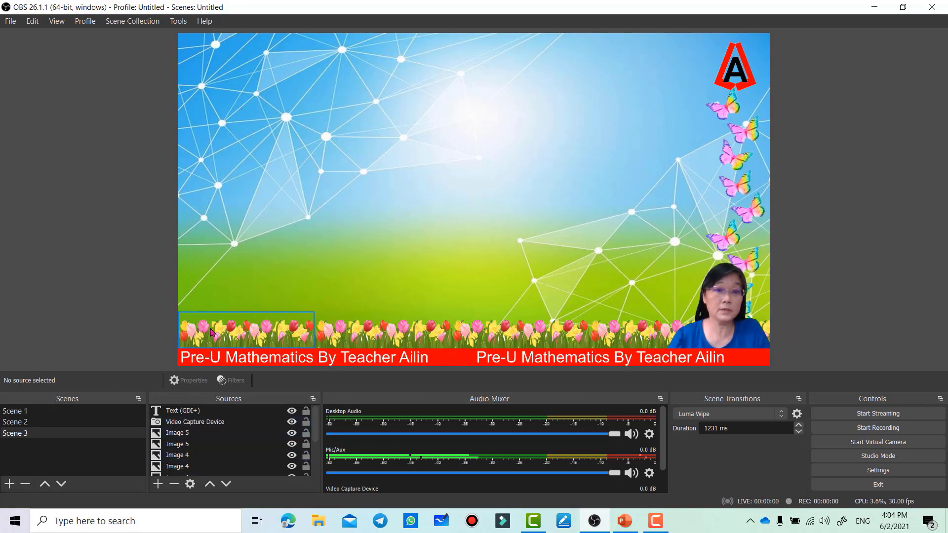
{"action": "scroll", "coordinate": [204, 467], "scroll_direction": "down", "scroll_amount": 2}
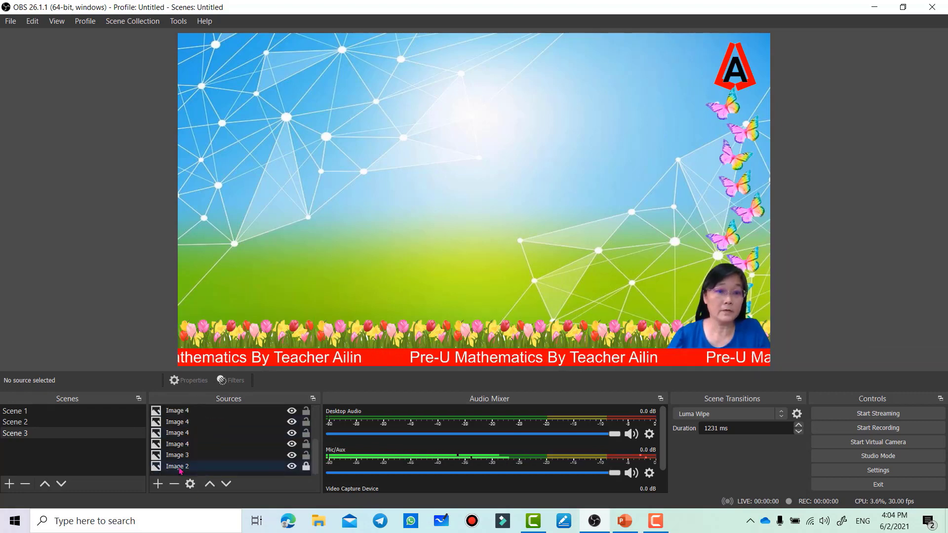
{"action": "left_click", "coordinate": [180, 468]}
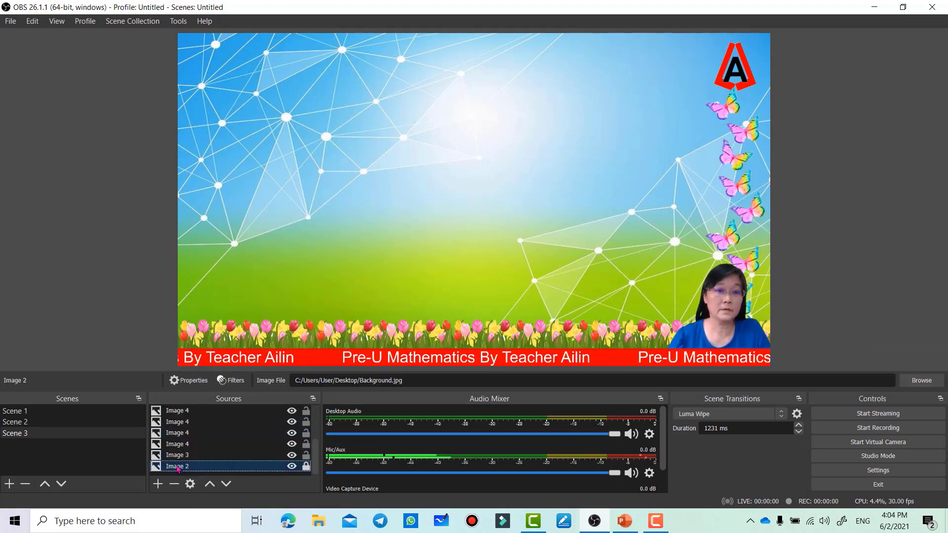
{"action": "right_click", "coordinate": [178, 468]}
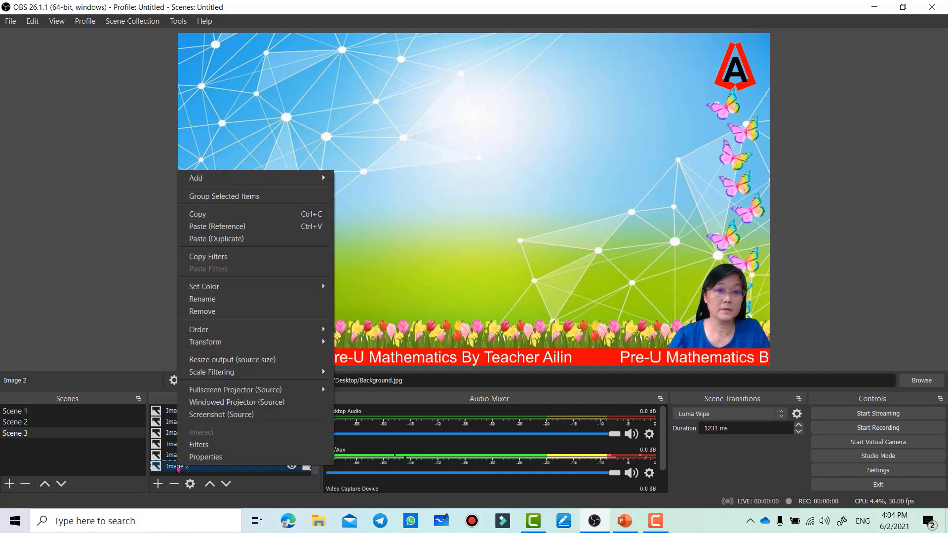
{"action": "left_click", "coordinate": [207, 312]}
{"action": "left_click", "coordinate": [508, 276]}
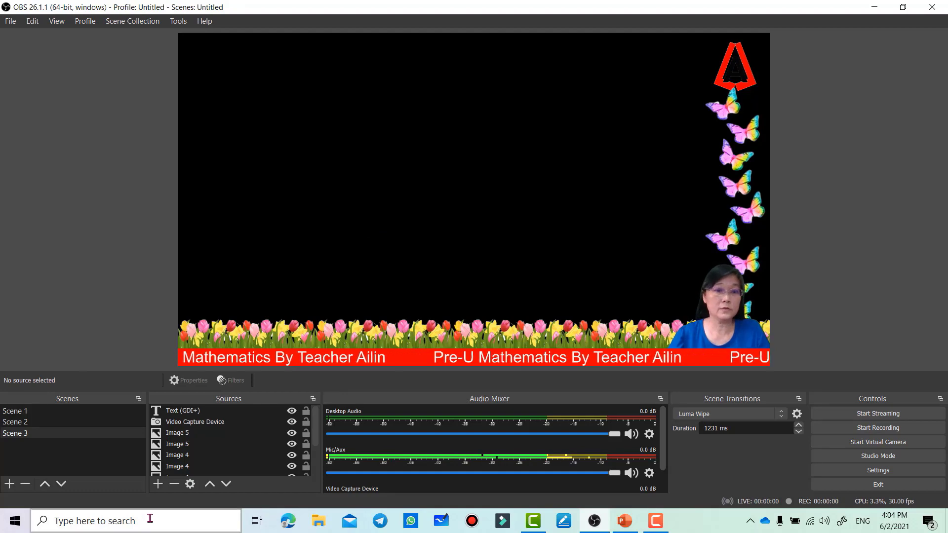
- Add a new image source to Scene 3 using Video End Speech.jpg from the Youtube Gambar folder
{"action": "left_click", "coordinate": [158, 484]}
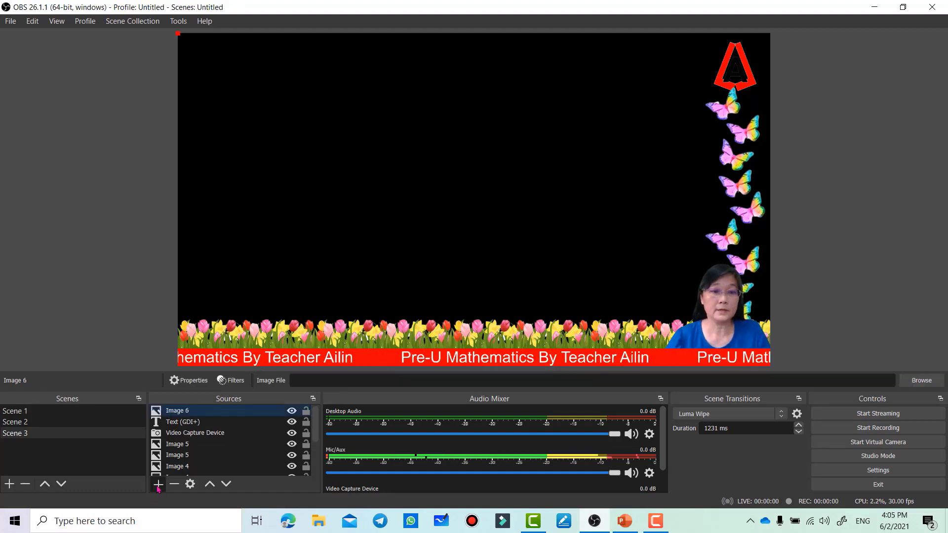
{"action": "left_click", "coordinate": [158, 484]}
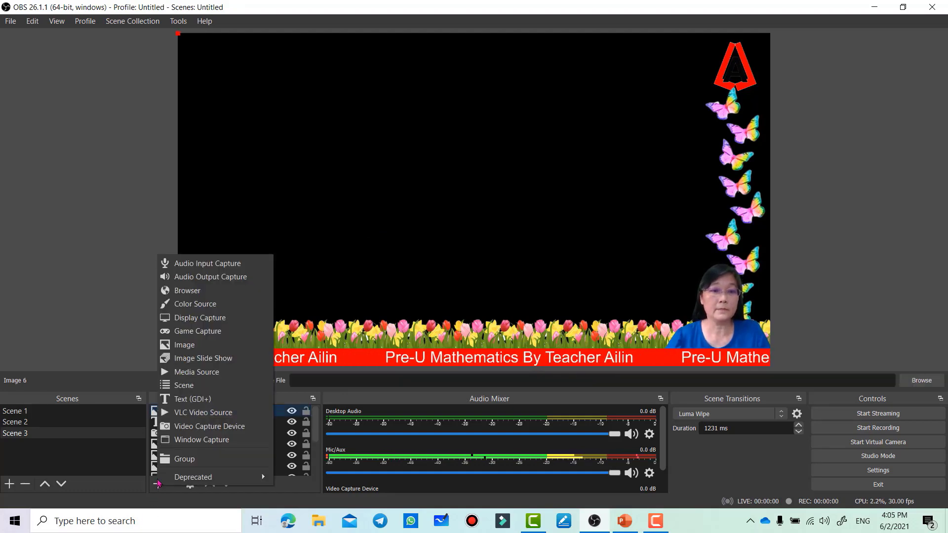
{"action": "left_click", "coordinate": [185, 345]}
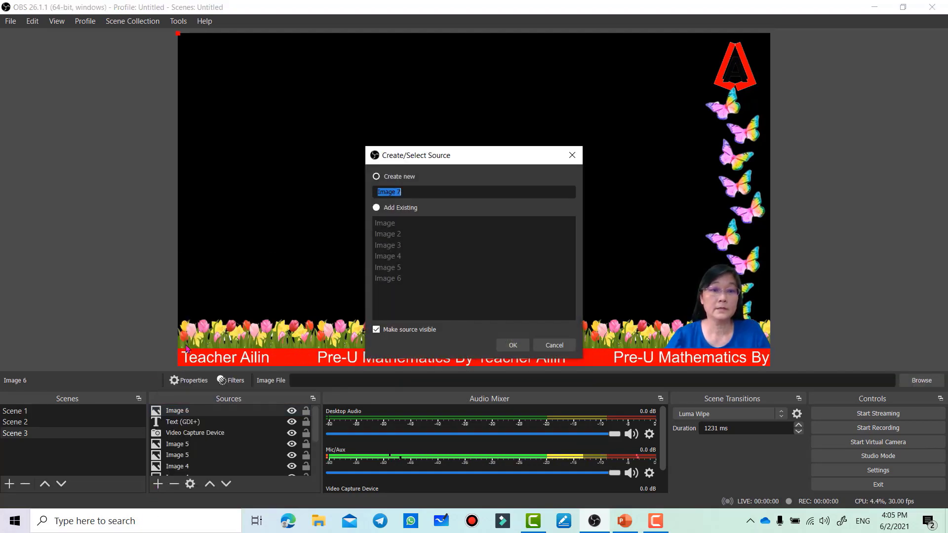
{"action": "left_click", "coordinate": [512, 345]}
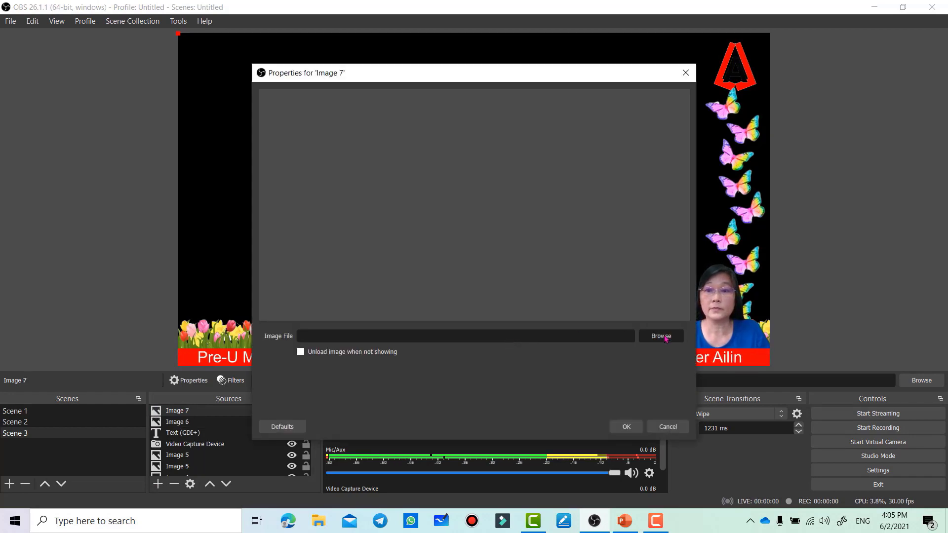
{"action": "left_click", "coordinate": [661, 336]}
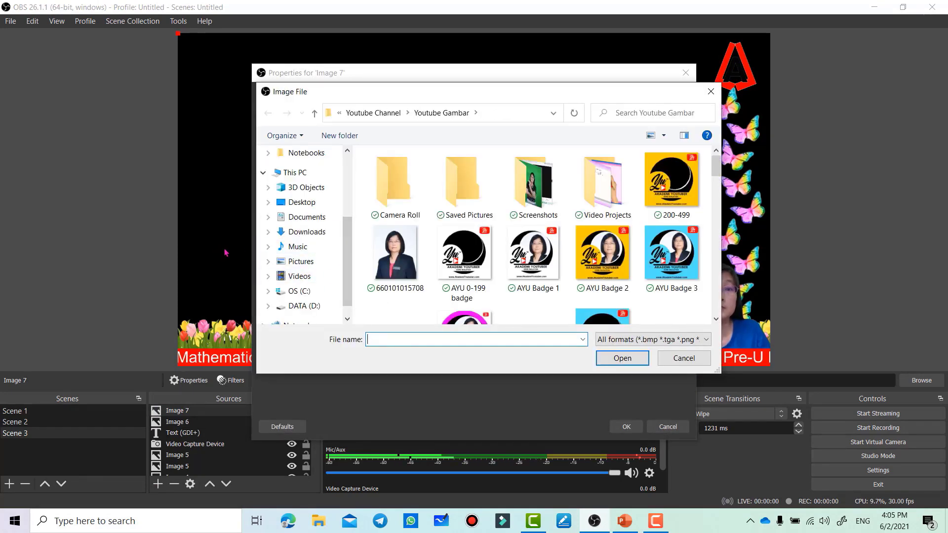
{"action": "scroll", "coordinate": [529, 252], "scroll_direction": "down", "scroll_amount": 5}
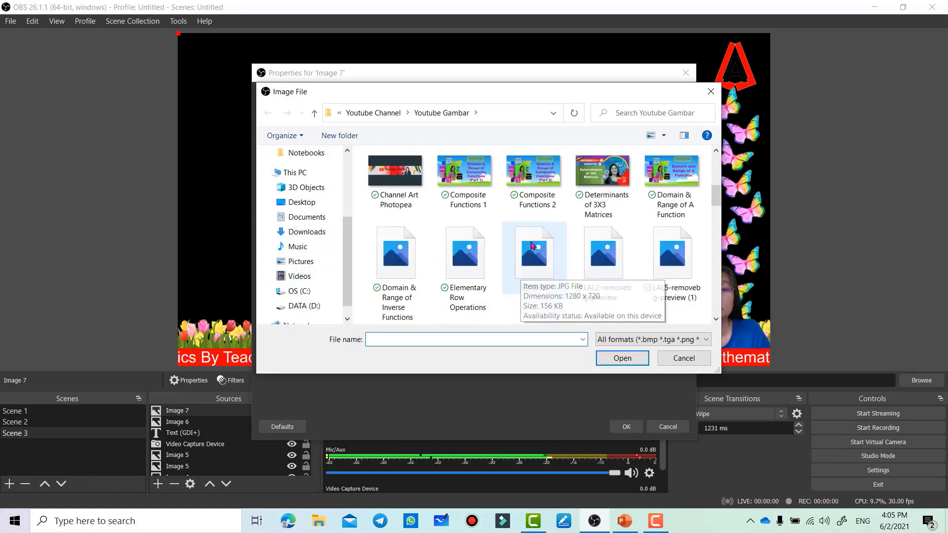
{"action": "scroll", "coordinate": [531, 246], "scroll_direction": "down", "scroll_amount": 15}
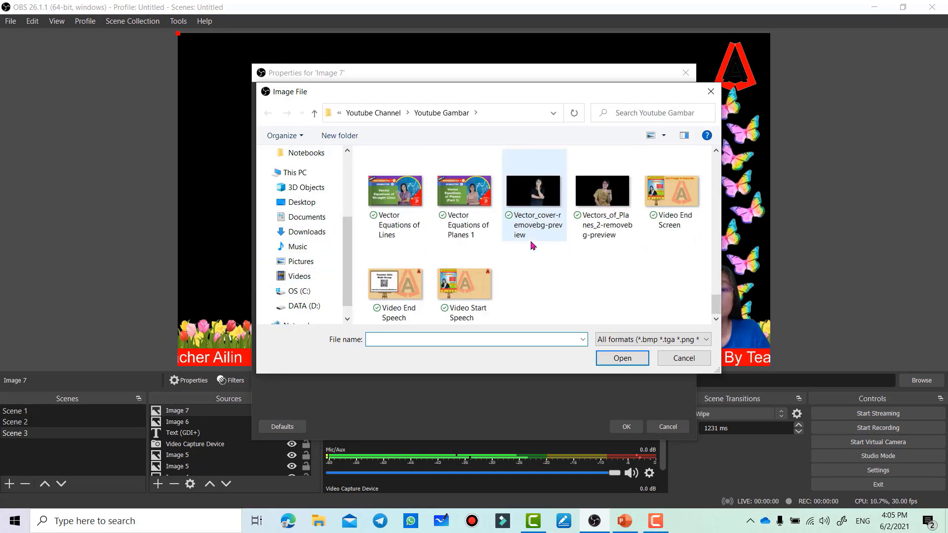
{"action": "left_click", "coordinate": [394, 286]}
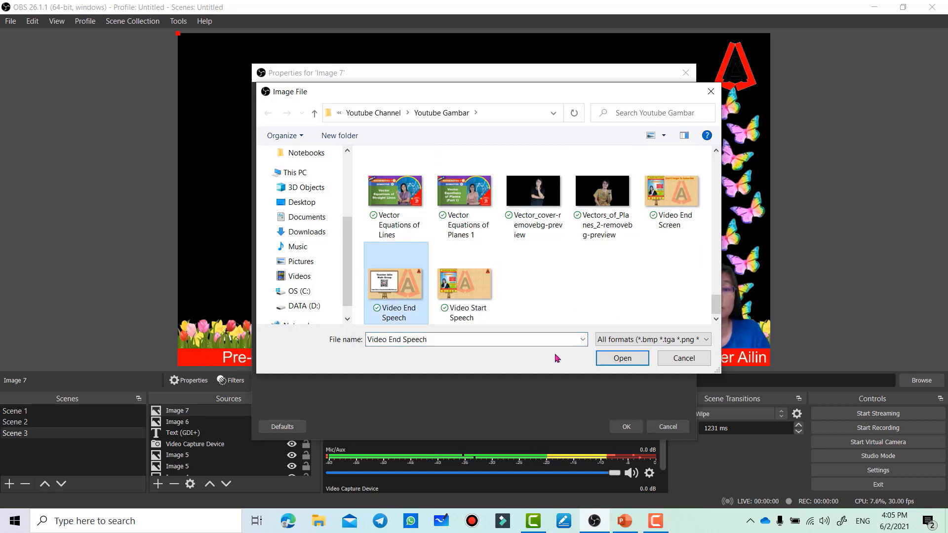
{"action": "left_click", "coordinate": [623, 358]}
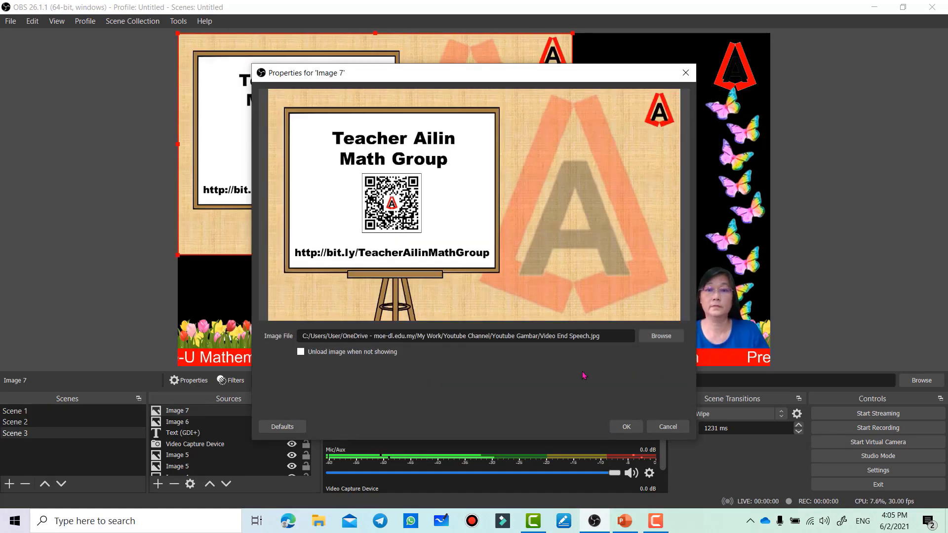
{"action": "left_click", "coordinate": [625, 427]}
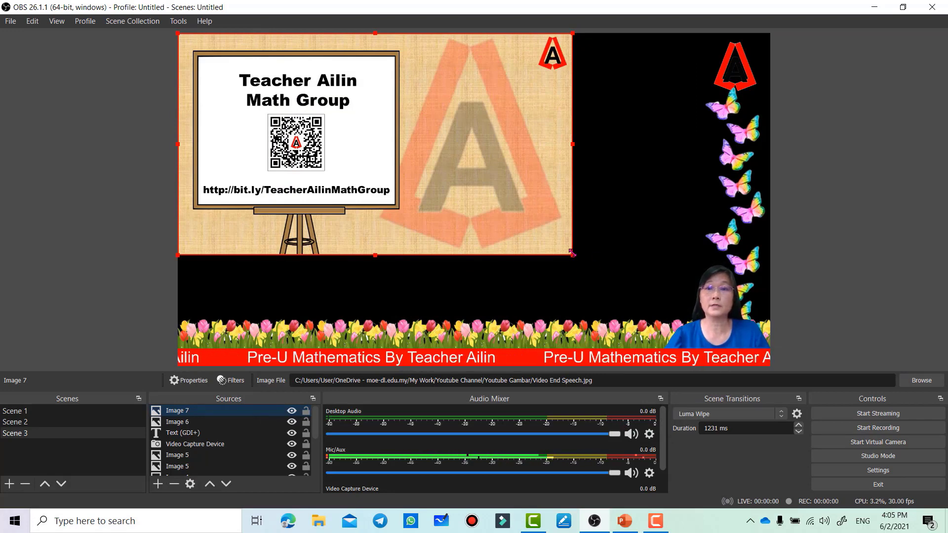
- Enlarge the new whiteboard image to fill the canvas and move it to the bottom of the source order
{"action": "left_click_drag", "start_coordinate": [574, 255], "coordinate": [749, 366]}
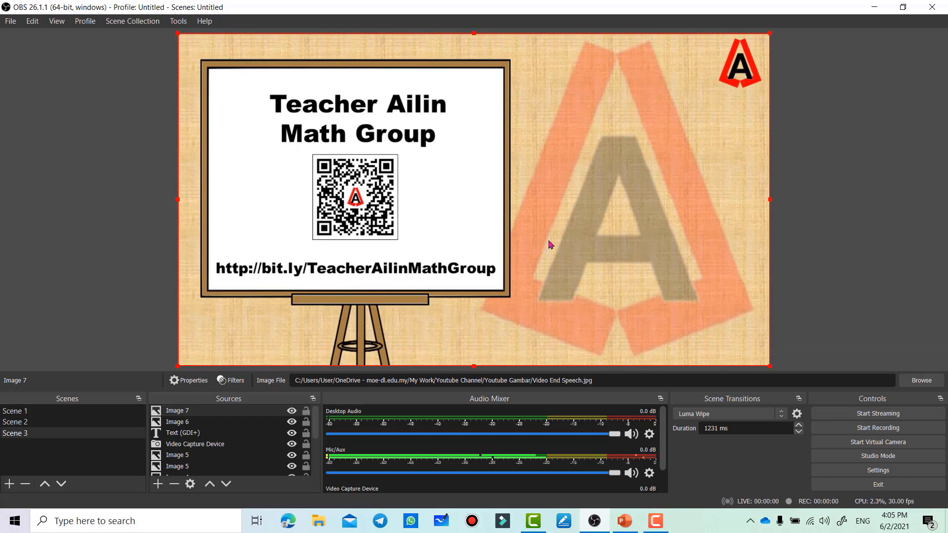
{"action": "left_click", "coordinate": [181, 411]}
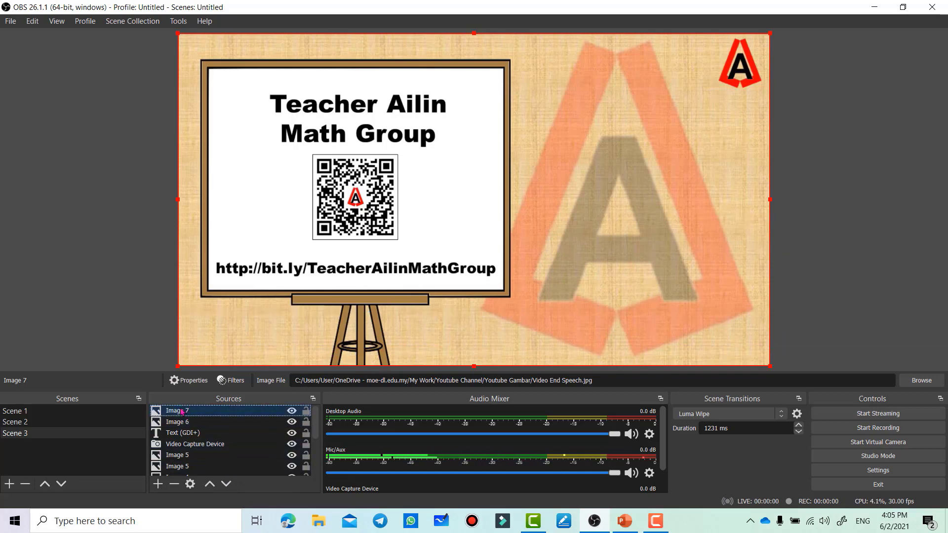
{"action": "left_click", "coordinate": [226, 484]}
{"action": "left_click", "coordinate": [226, 484]}
{"action": "left_click", "coordinate": [226, 484]}
{"action": "left_click", "coordinate": [225, 484]}
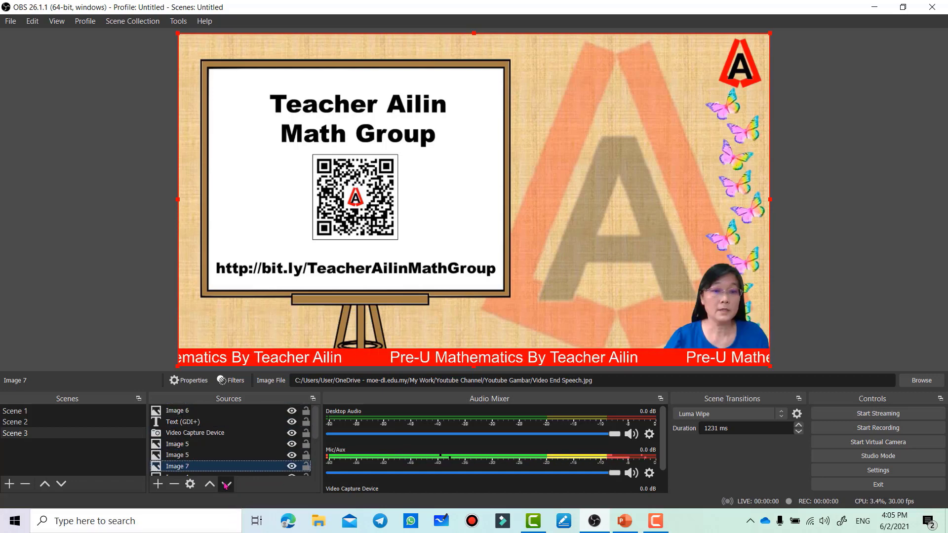
{"action": "left_click", "coordinate": [226, 484]}
{"action": "left_click", "coordinate": [226, 485]}
{"action": "left_click", "coordinate": [226, 484]}
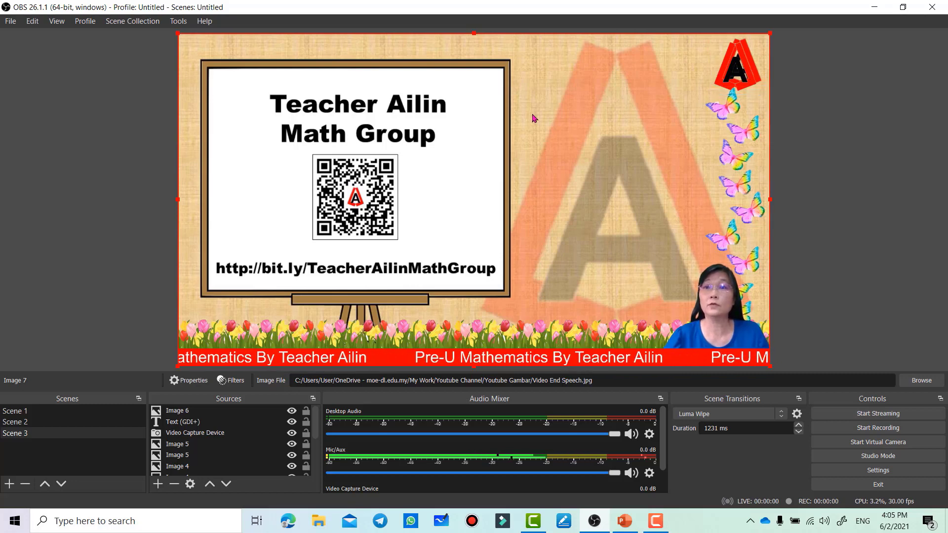
- Remove the duplicate logo source Image 3 from Scene 3
{"action": "left_click", "coordinate": [735, 73]}
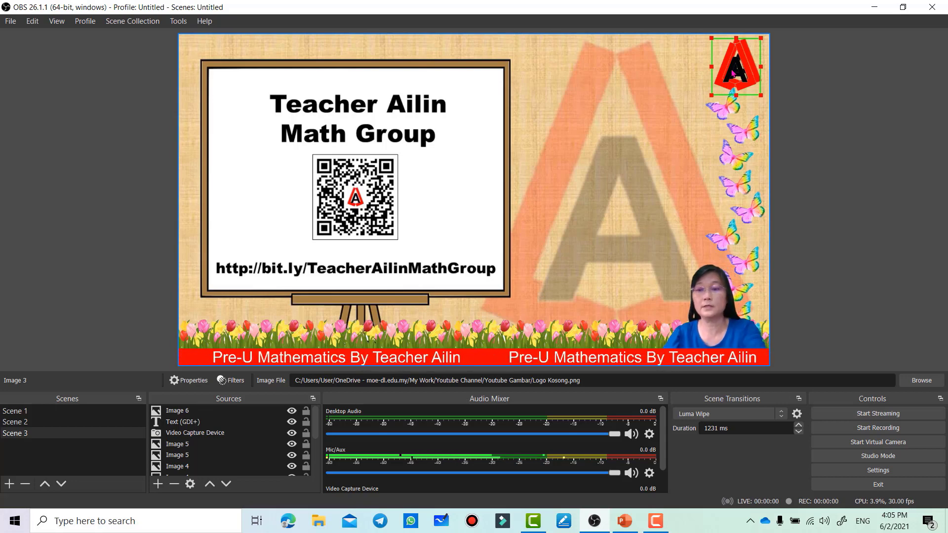
{"action": "key", "text": "Delete"}
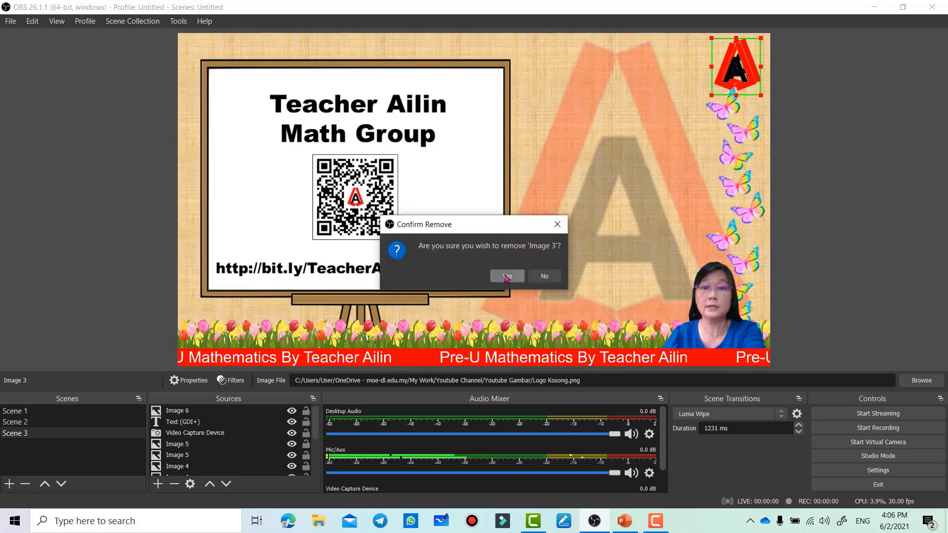
{"action": "left_click", "coordinate": [520, 275]}
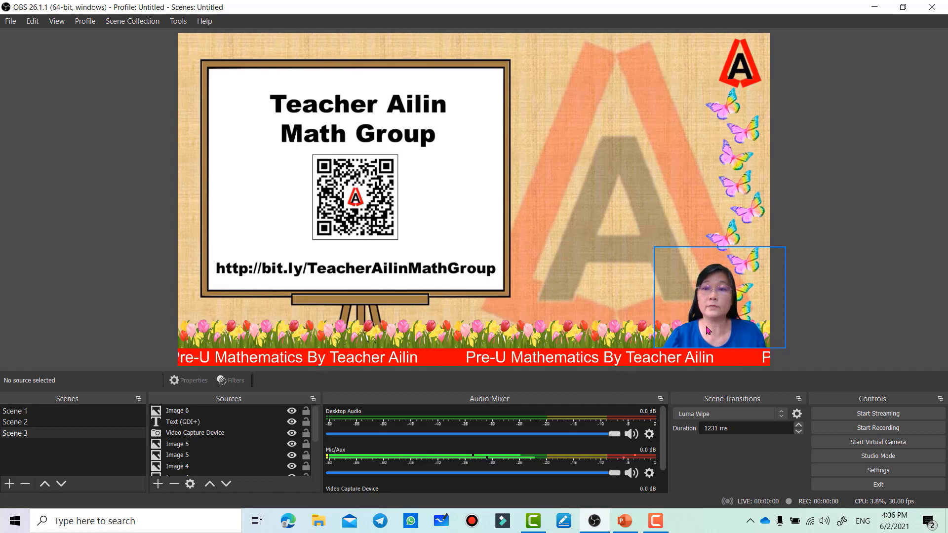
- Move the webcam beside the whiteboard and enlarge it in Scene 3, and switch to Scene 2 and back for comparison
{"action": "left_click_drag", "start_coordinate": [700, 326], "coordinate": [587, 325]}
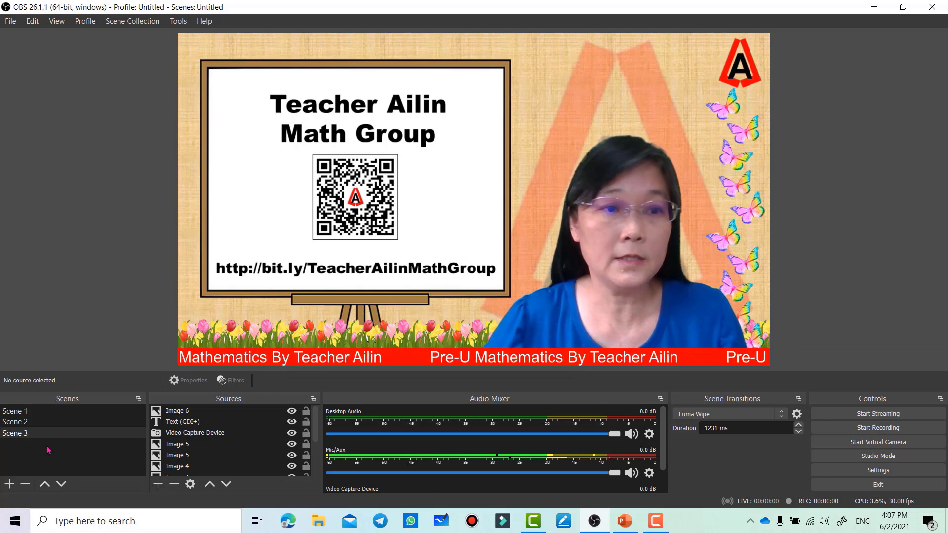
{"action": "left_click", "coordinate": [17, 423]}
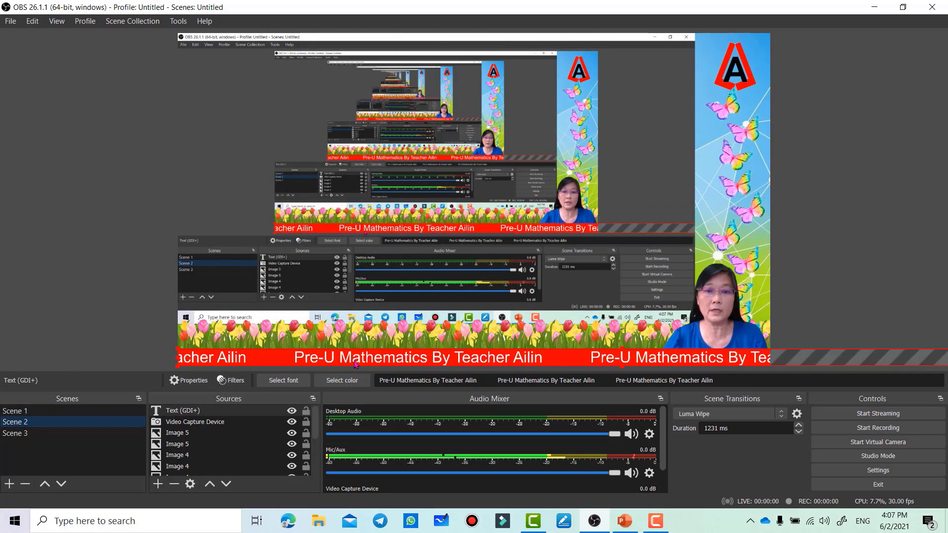
{"action": "left_click", "coordinate": [84, 434]}
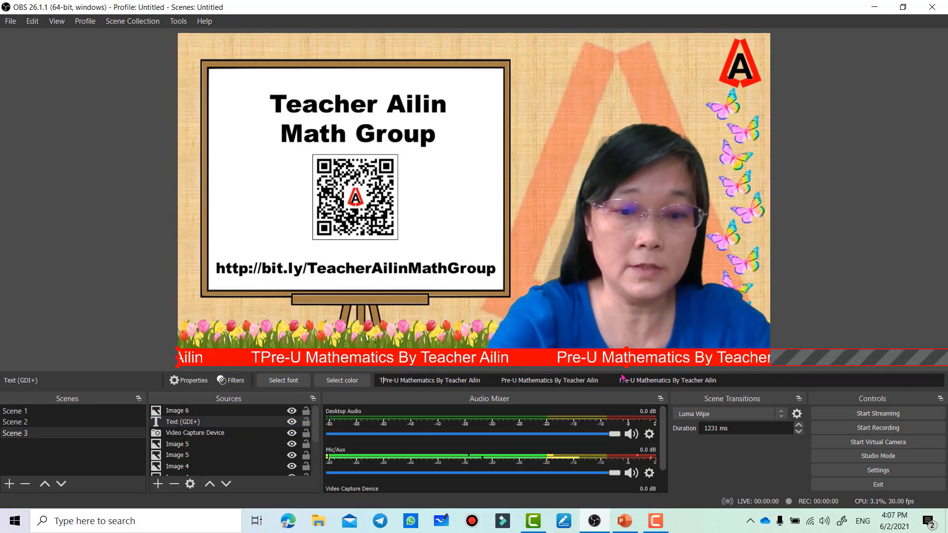
- Try to begin Scene 3's banner text with "Thanks", and switch to Scene 2 and back to compare
{"action": "type", "text": "hanks"}
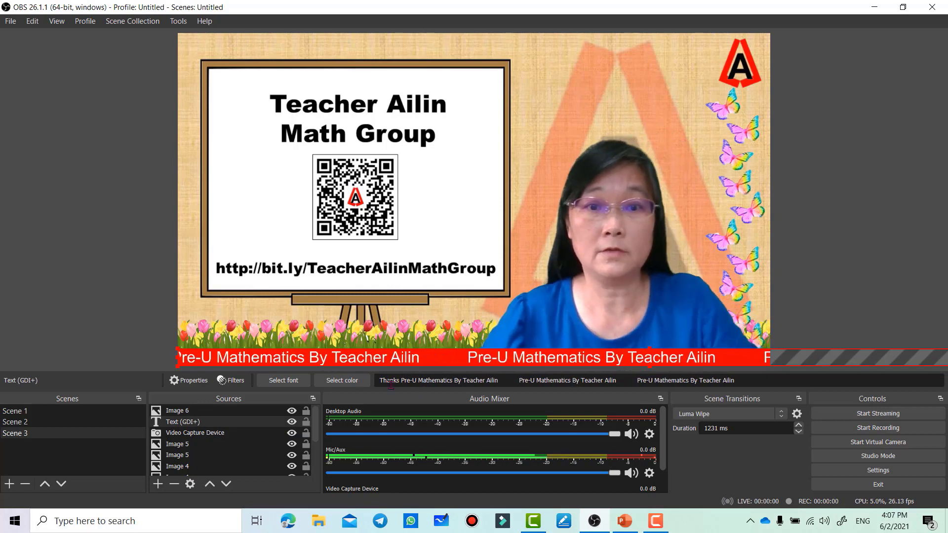
{"action": "left_click", "coordinate": [20, 423]}
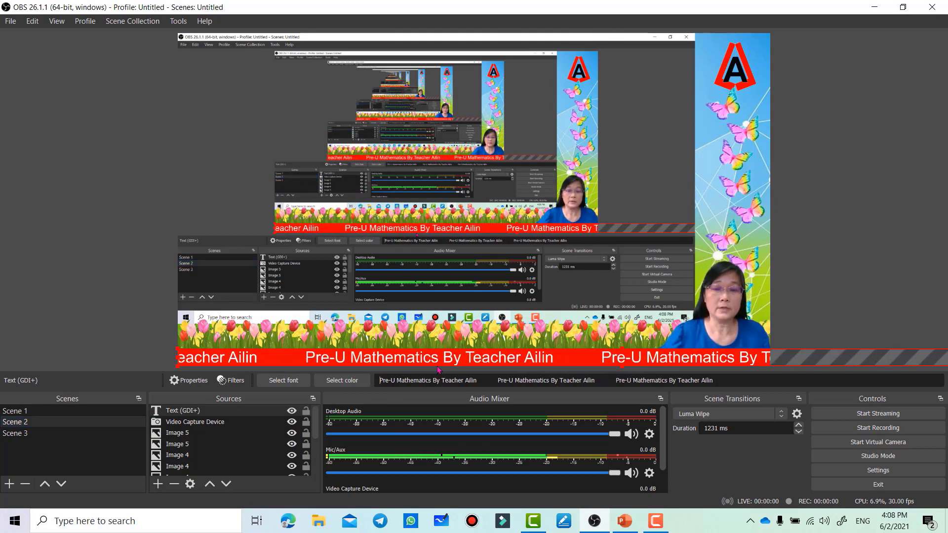
{"action": "left_click", "coordinate": [69, 433]}
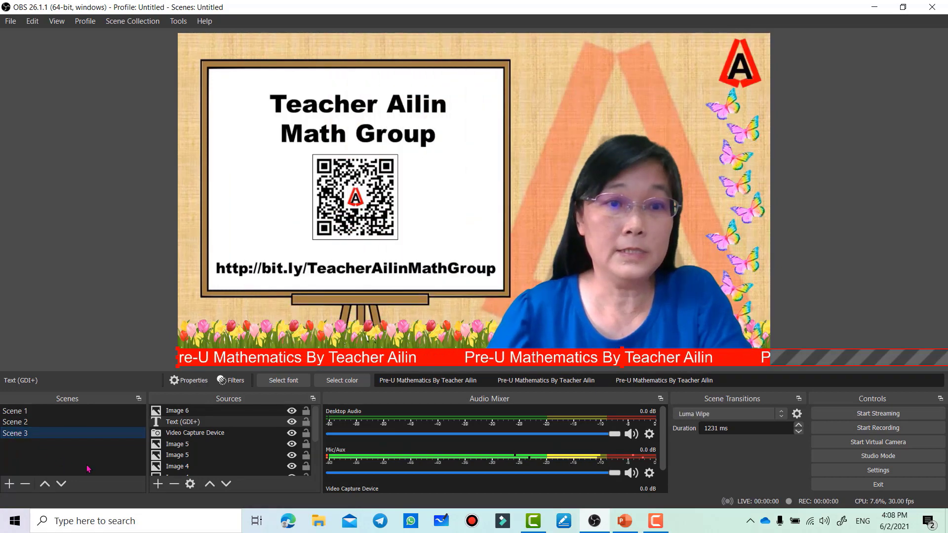
- Remove the scrolling Pre-U Mathematics text source from Scene 3
{"action": "left_click", "coordinate": [182, 422]}
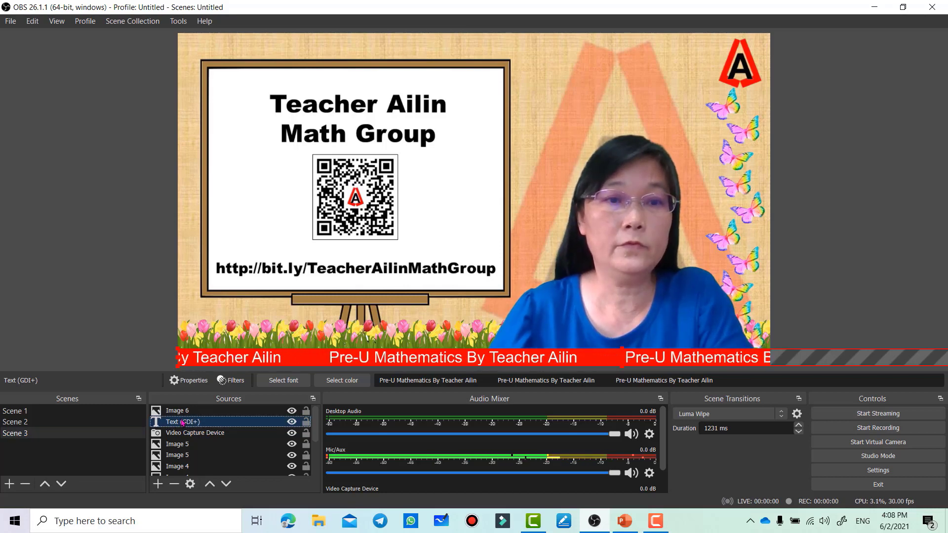
{"action": "right_click", "coordinate": [181, 422]}
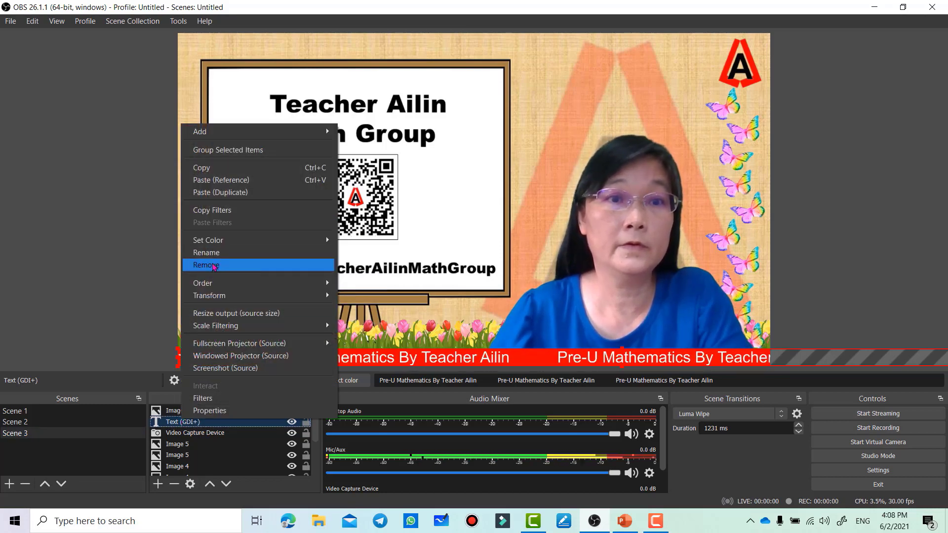
{"action": "left_click", "coordinate": [213, 265]}
{"action": "left_click", "coordinate": [508, 276]}
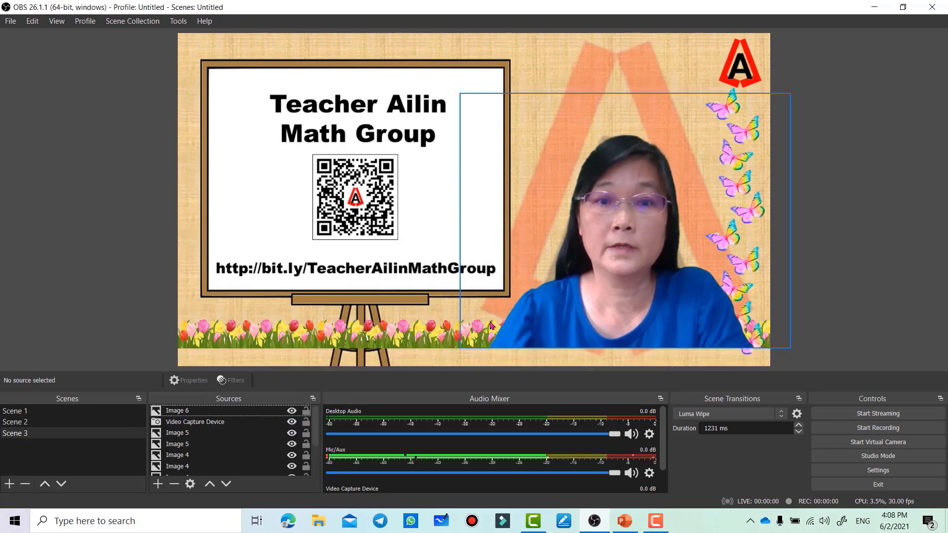
{"action": "left_click", "coordinate": [105, 456]}
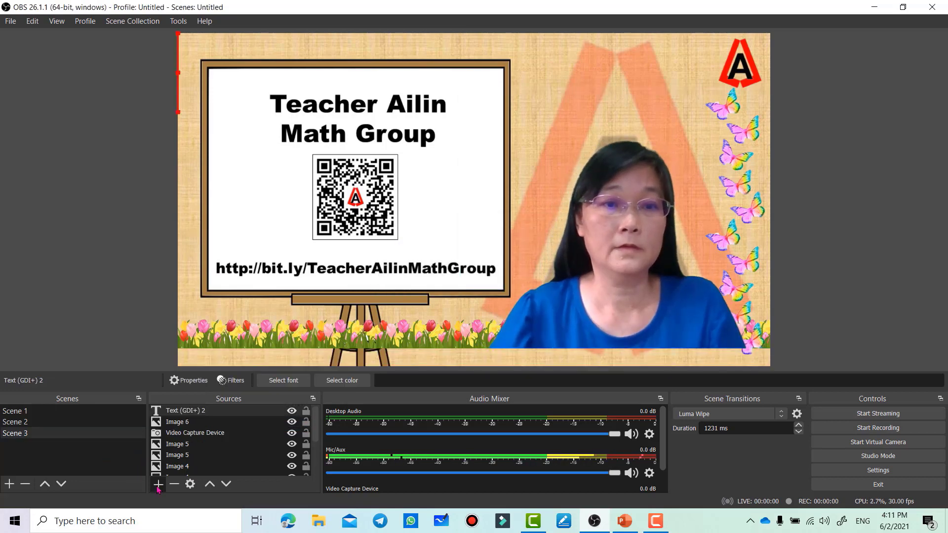
- Add a new Text (GDI+) source to Scene 3 with the text "Thanks For Watching"
{"action": "left_click", "coordinate": [158, 484]}
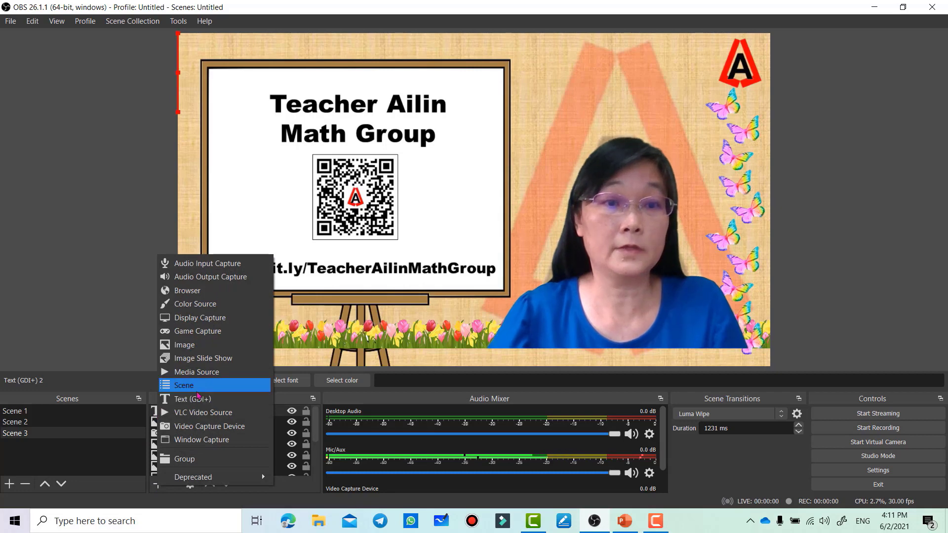
{"action": "left_click", "coordinate": [197, 398]}
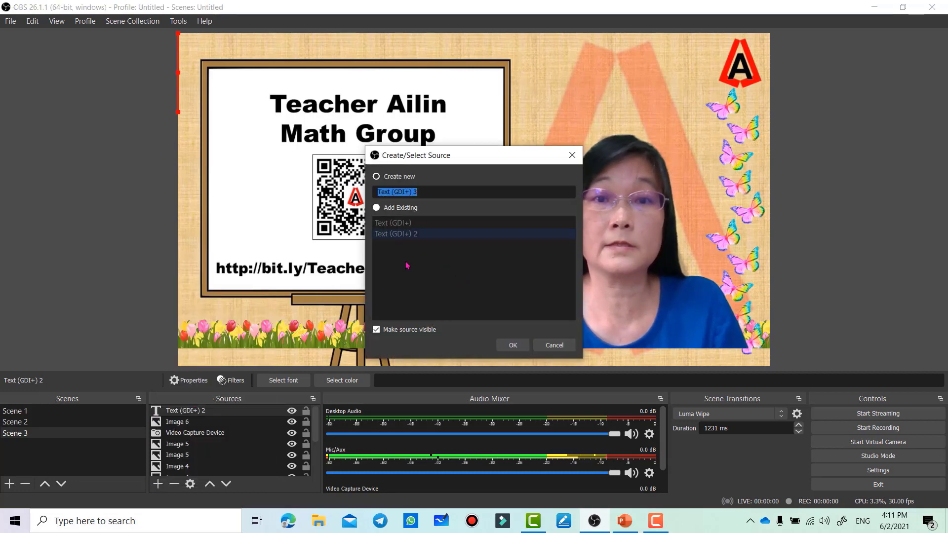
{"action": "left_click", "coordinate": [510, 346]}
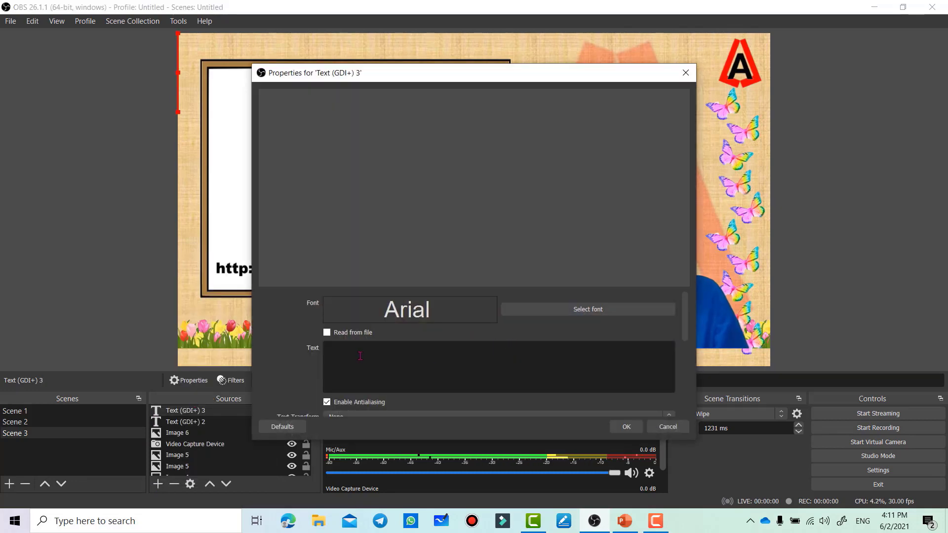
{"action": "type", "text": "Thanks"}
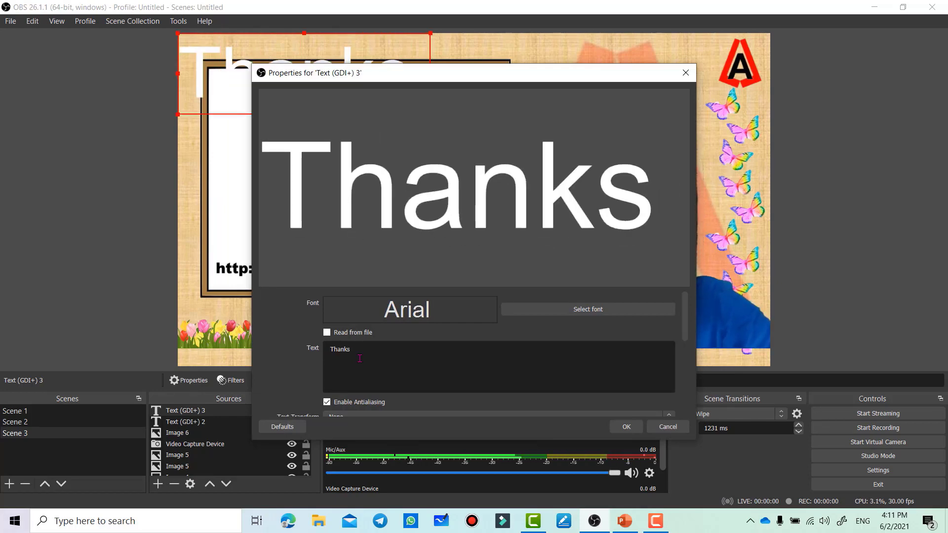
{"action": "type", "text": " For W"}
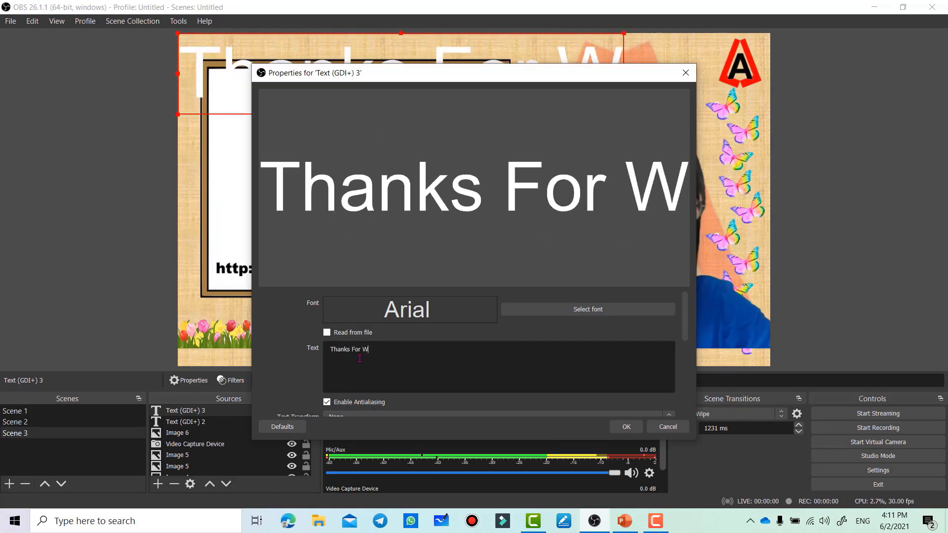
{"action": "type", "text": "atchi"}
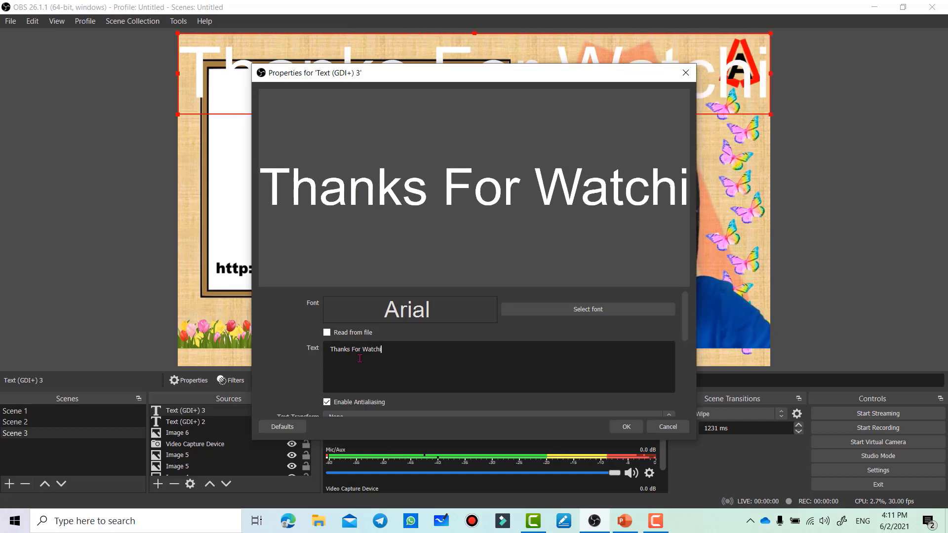
{"action": "type", "text": "ng"}
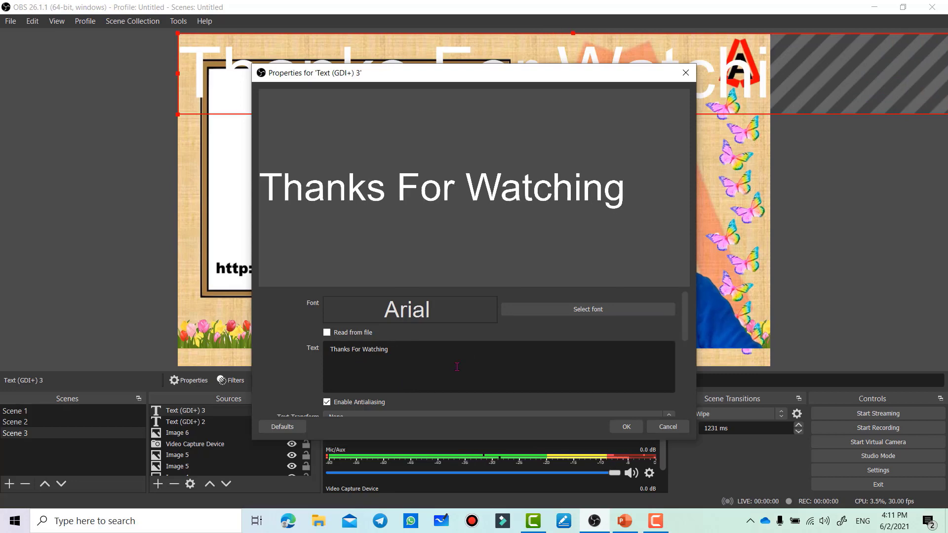
- Repeat the phrase "Thanks For Watching" with spacing so it occurs three times in the new text source
{"action": "mouse_move", "coordinate": [330, 348]}
{"action": "left_mouse_down"}
{"action": "mouse_move", "coordinate": [390, 349]}
{"action": "mouse_move", "coordinate": [330, 349]}
{"action": "left_mouse_up"}
{"action": "key", "text": "ctrl+c"}
{"action": "left_click", "coordinate": [413, 348]}
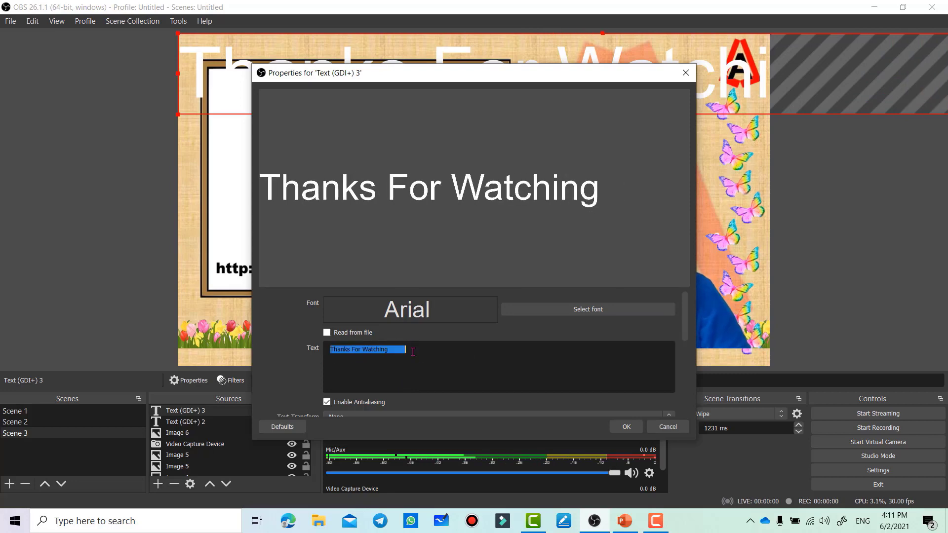
{"action": "left_click", "coordinate": [431, 348]}
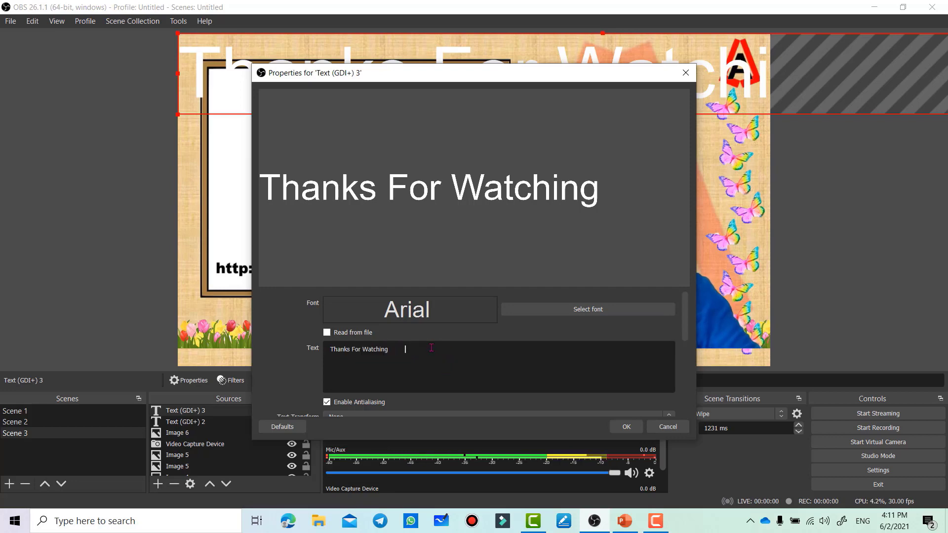
{"action": "key", "text": "ctrl+v"}
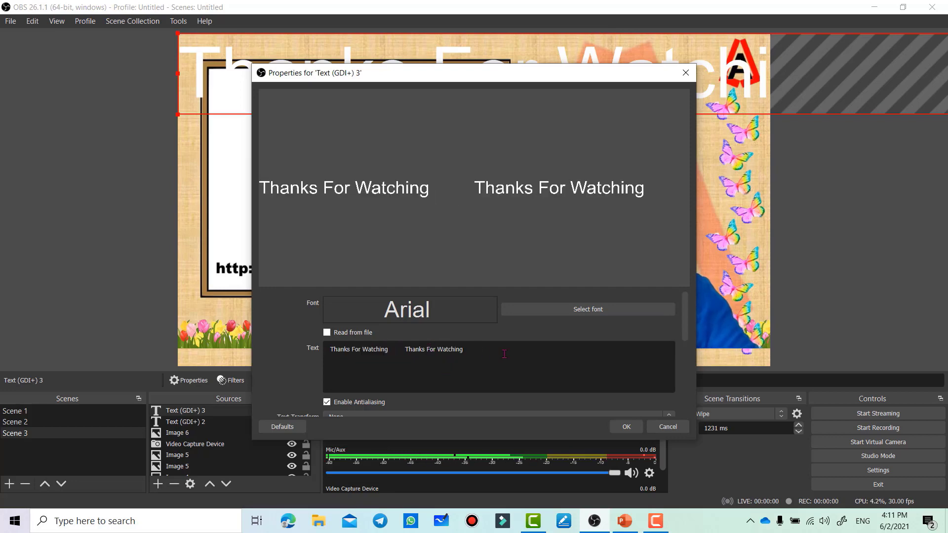
{"action": "key", "text": "ctrl+v"}
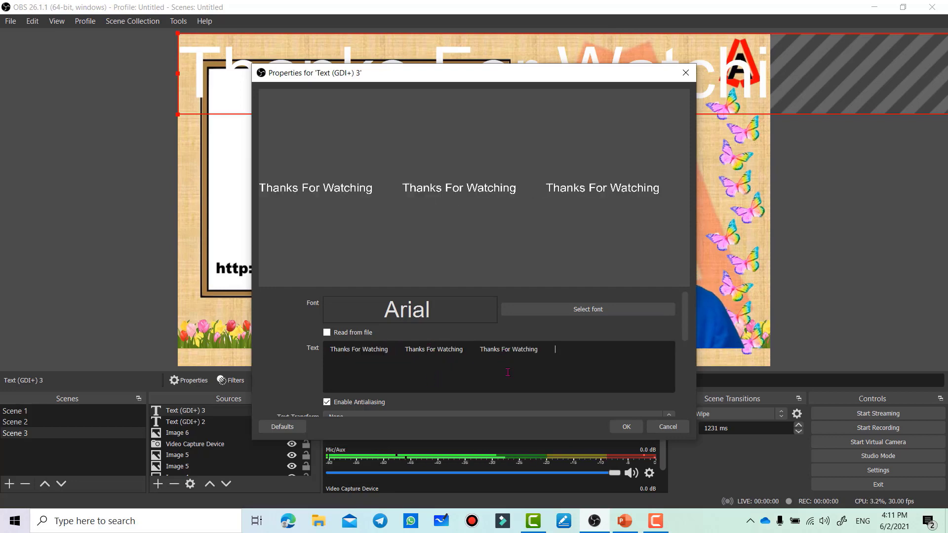
- Give the text a red #ff0000 background at 100% opacity and accept the source properties
{"action": "scroll", "coordinate": [579, 362], "scroll_direction": "down", "scroll_amount": 3}
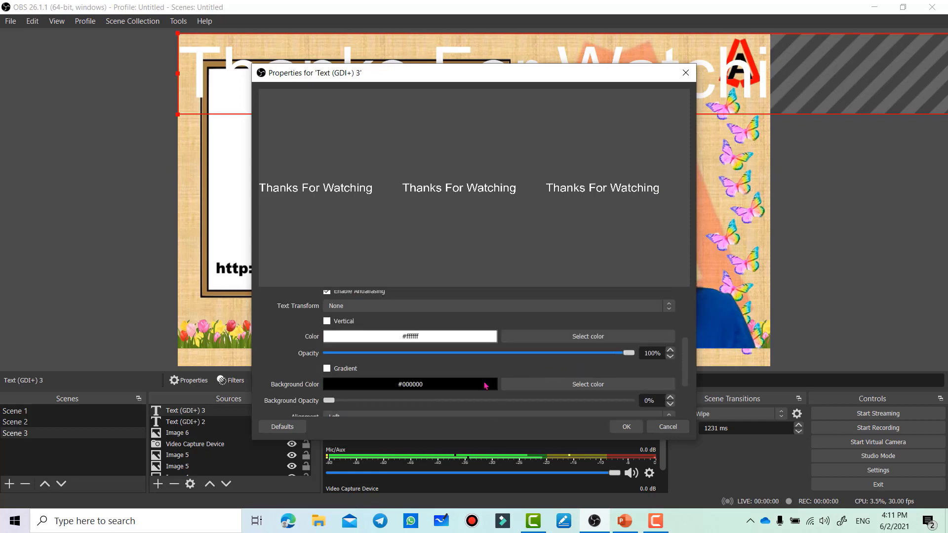
{"action": "left_click", "coordinate": [568, 383]}
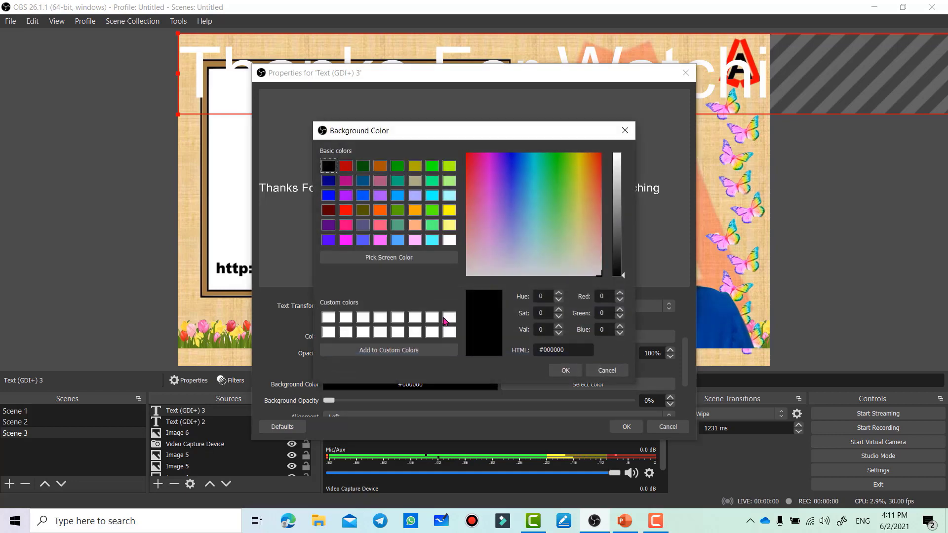
{"action": "left_click", "coordinate": [347, 212]}
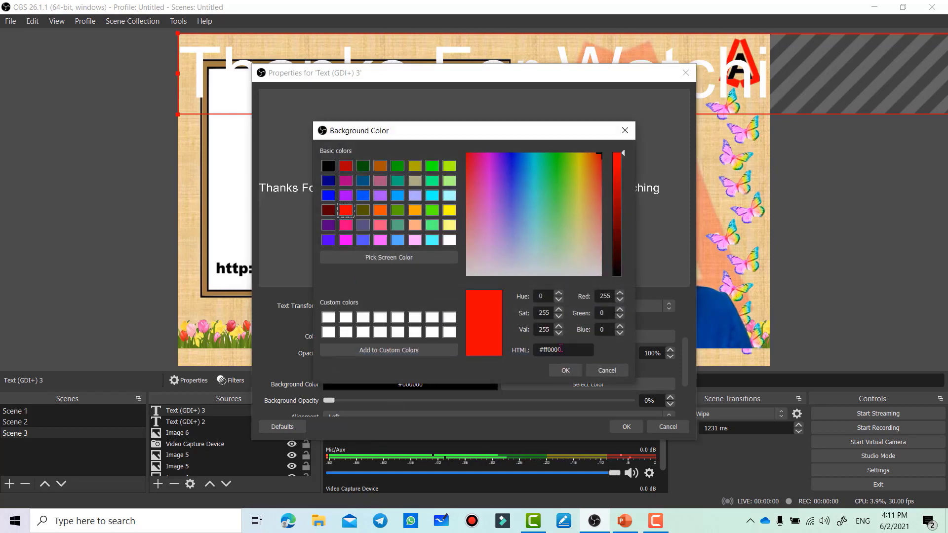
{"action": "left_click", "coordinate": [565, 371]}
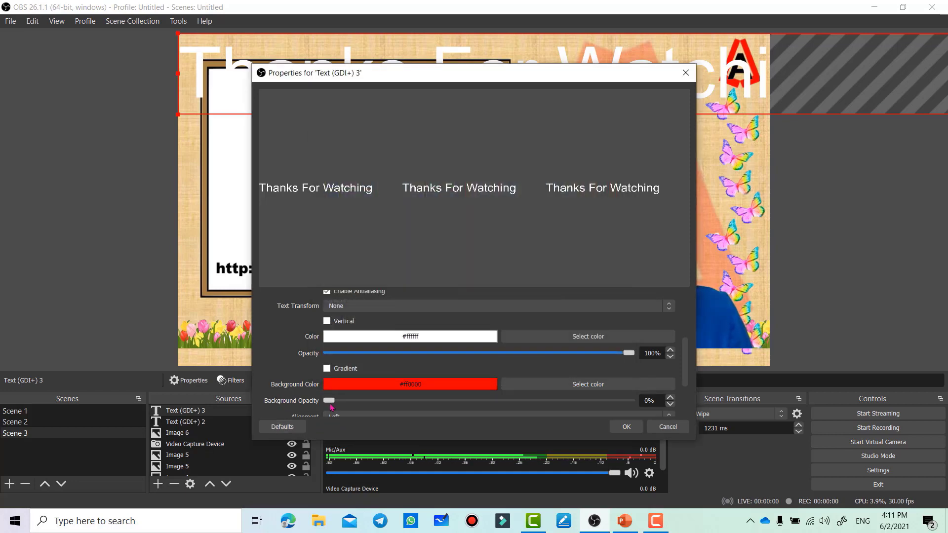
{"action": "left_click_drag", "start_coordinate": [330, 404], "coordinate": [633, 402]}
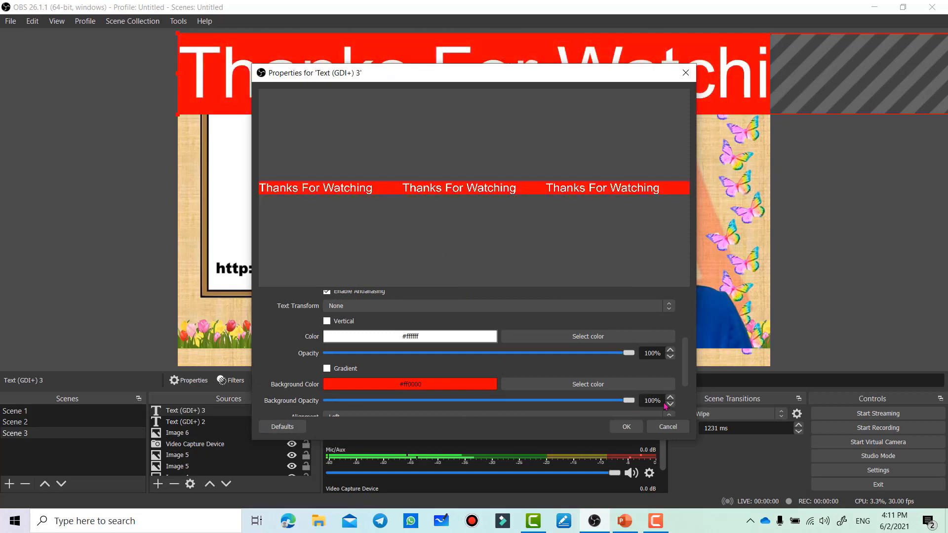
{"action": "left_click", "coordinate": [626, 426]}
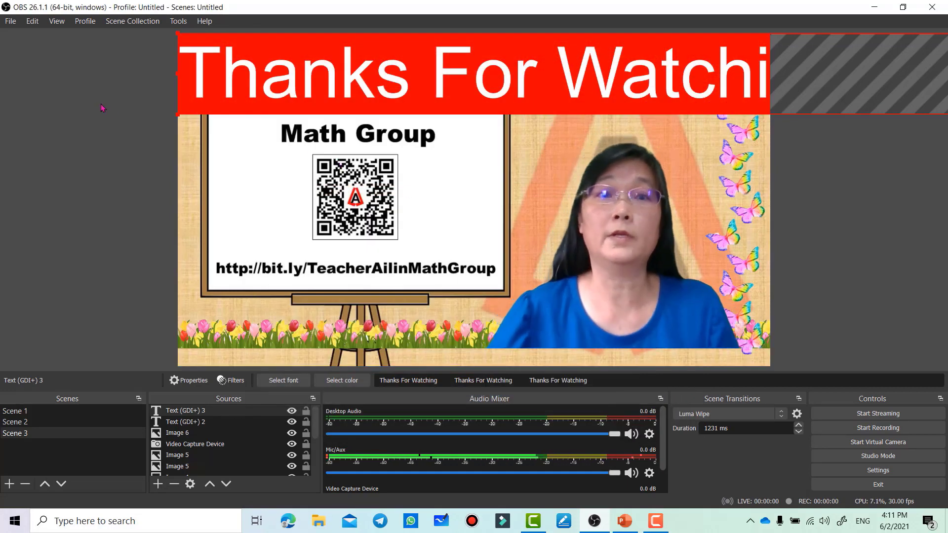
- Shrink the Thanks For Watching banner and place it along the canvas's bottom edge, starting at its left side
{"action": "left_click_drag", "start_coordinate": [177, 114], "coordinate": [140, 207]}
{"action": "left_click_drag", "start_coordinate": [192, 240], "coordinate": [482, 214]}
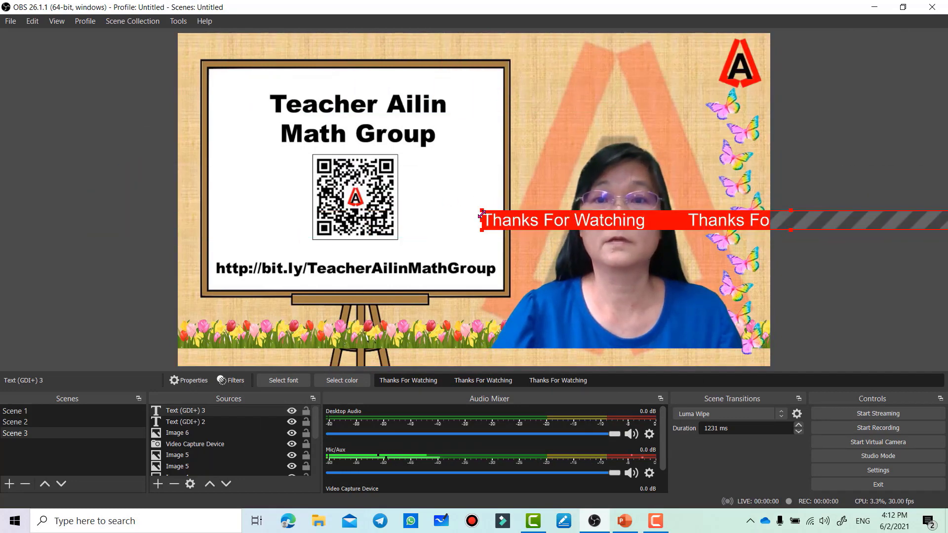
{"action": "left_click_drag", "start_coordinate": [566, 221], "coordinate": [260, 352]}
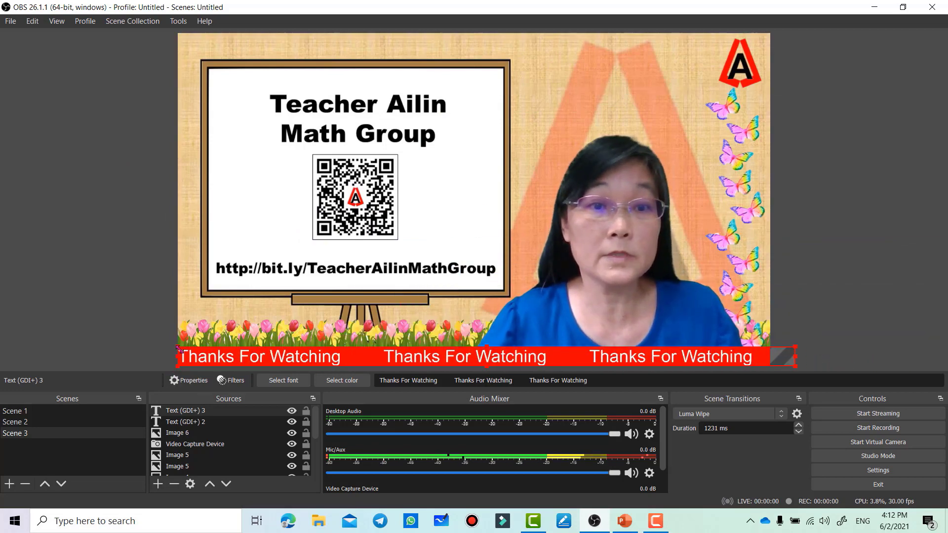
{"action": "left_click_drag", "start_coordinate": [177, 348], "coordinate": [249, 362]}
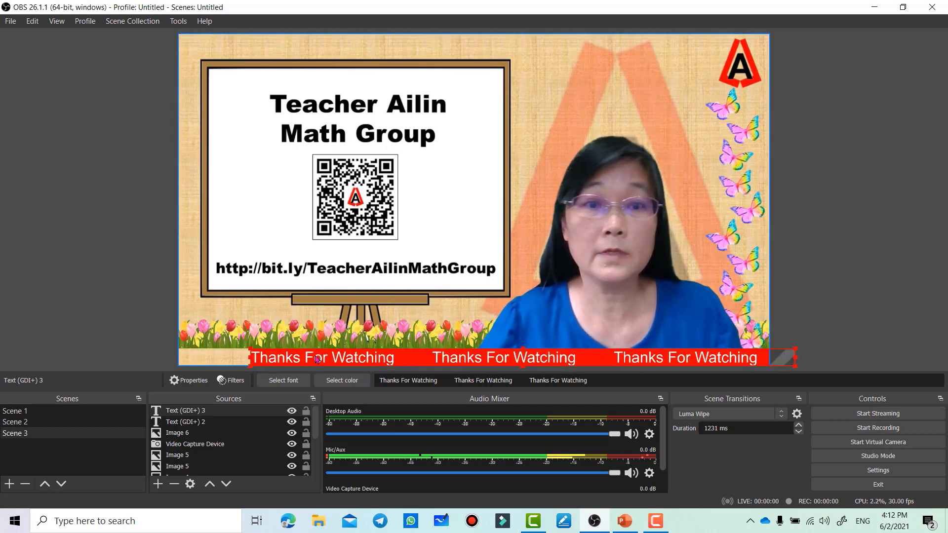
{"action": "left_click_drag", "start_coordinate": [315, 357], "coordinate": [241, 359]}
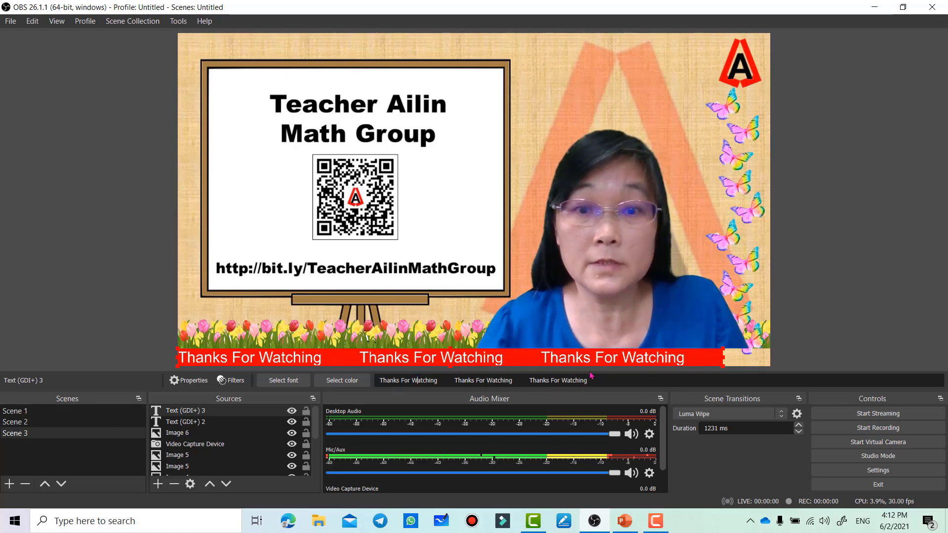
- Append a fourth "Thanks For Watching" to the banner text so it spans the full canvas width
{"action": "double_click", "coordinate": [538, 379]}
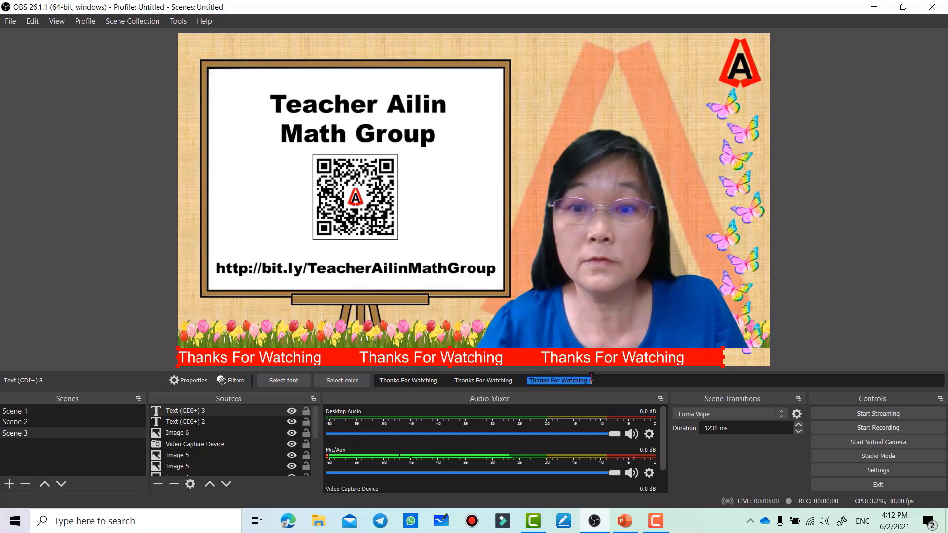
{"action": "left_click_drag", "start_coordinate": [528, 375], "coordinate": [610, 380]}
{"action": "key", "text": "ctrl+c"}
{"action": "left_click", "coordinate": [621, 378]}
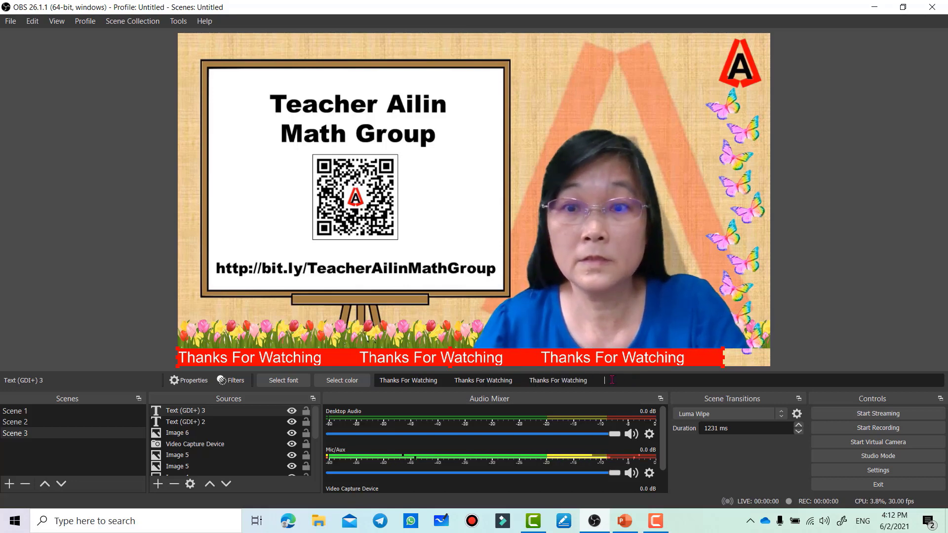
{"action": "key", "text": "ctrl+v"}
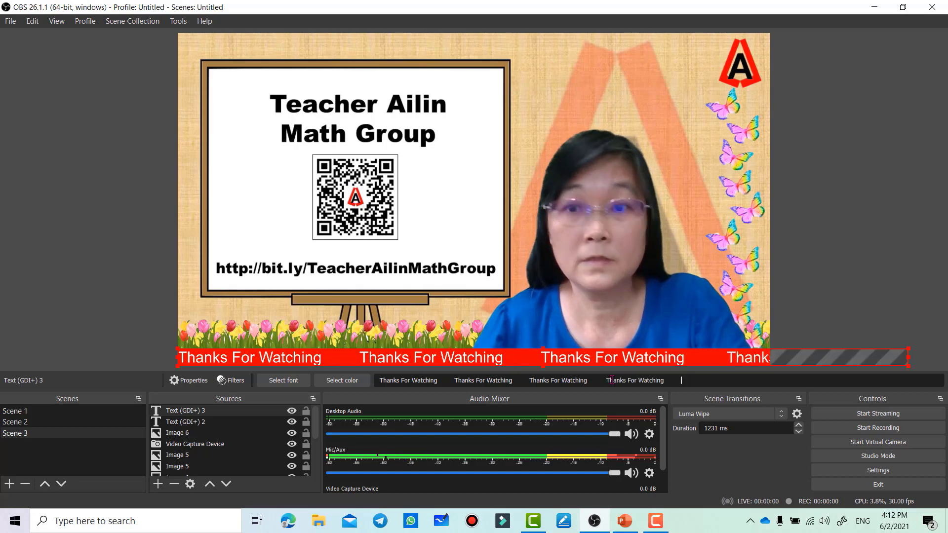
{"action": "left_click", "coordinate": [800, 243]}
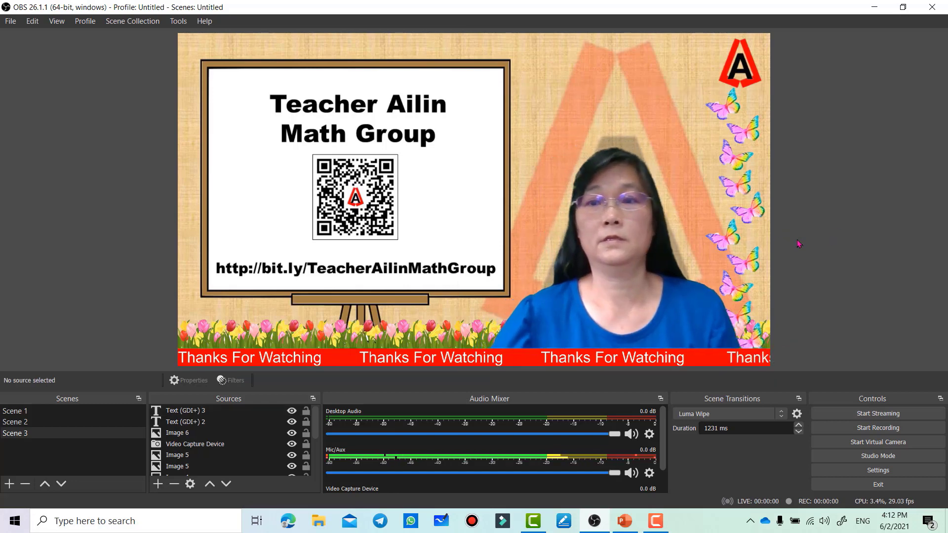
- Add a Scroll filter to the Thanks For Watching text with a horizontal speed of 484
{"action": "left_click", "coordinate": [199, 411]}
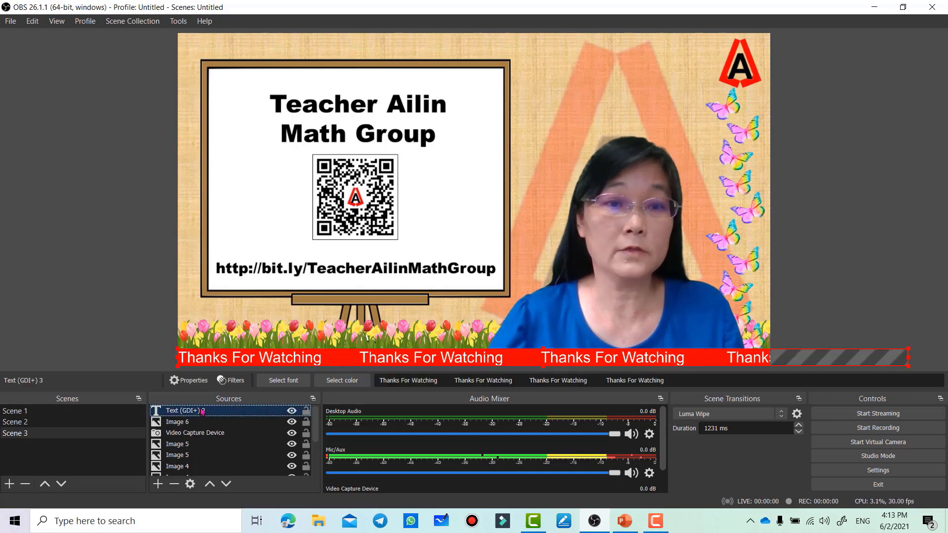
{"action": "left_click", "coordinate": [236, 380]}
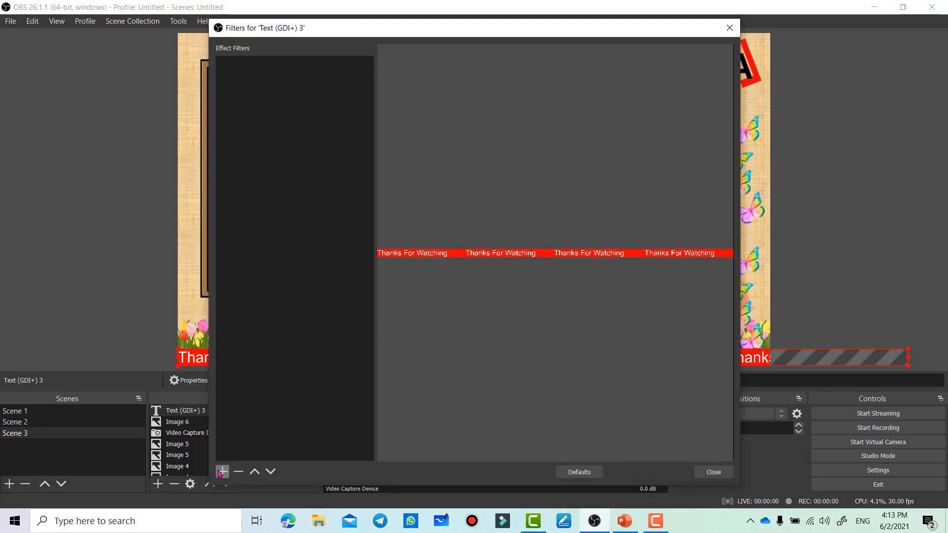
{"action": "left_click", "coordinate": [222, 472]}
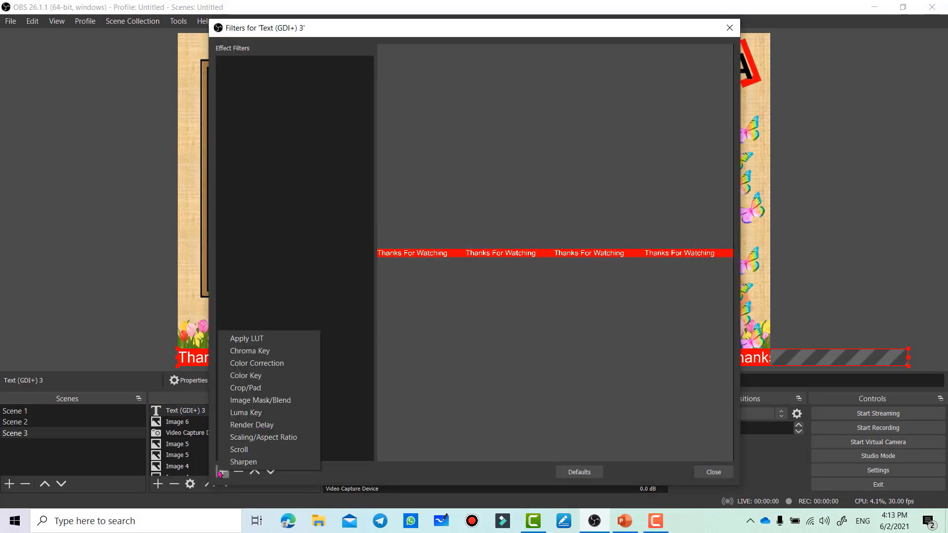
{"action": "left_click", "coordinate": [239, 449]}
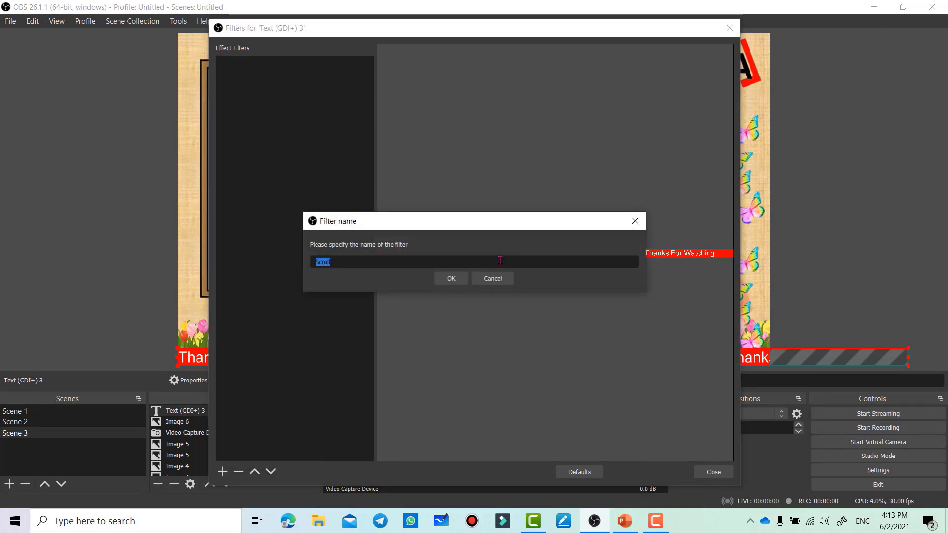
{"action": "left_click", "coordinate": [451, 279]}
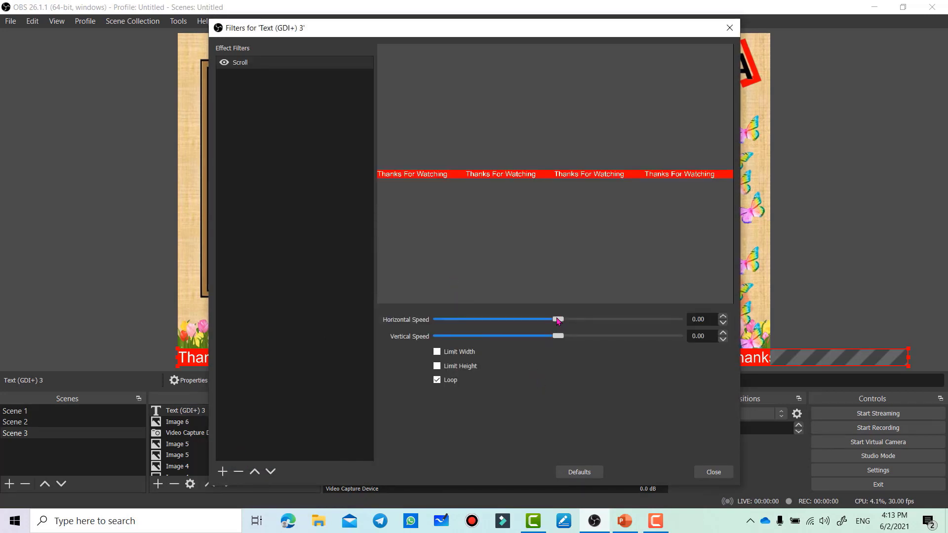
{"action": "left_click_drag", "start_coordinate": [557, 320], "coordinate": [680, 320]}
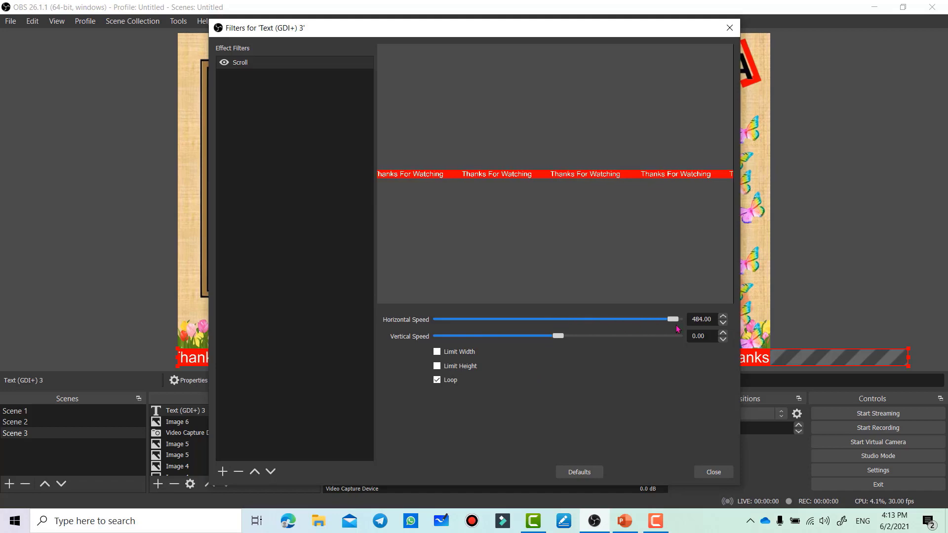
{"action": "left_click", "coordinate": [713, 473]}
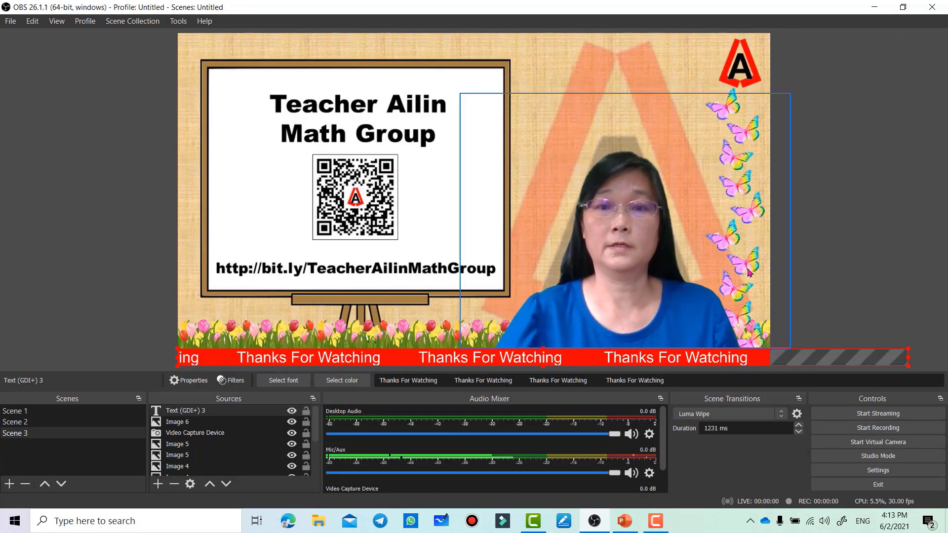
{"action": "left_click", "coordinate": [819, 241]}
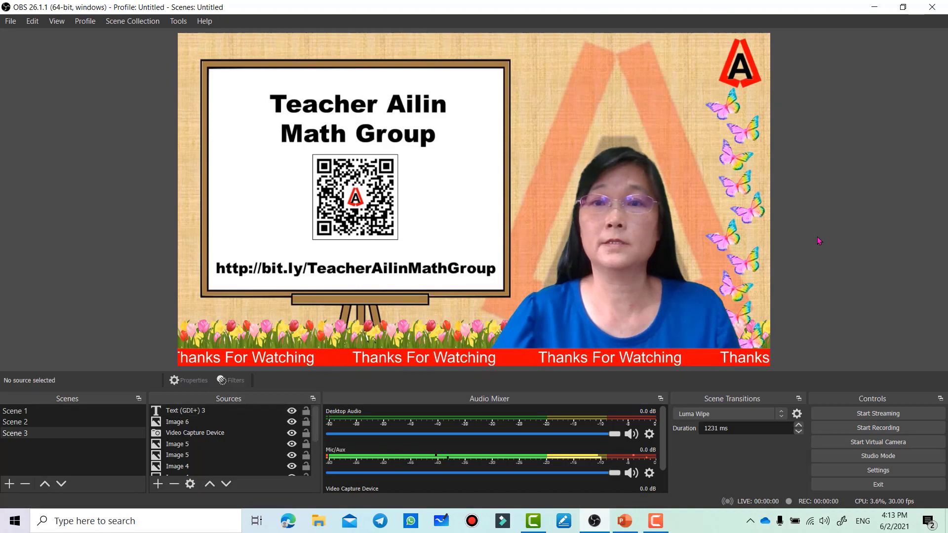